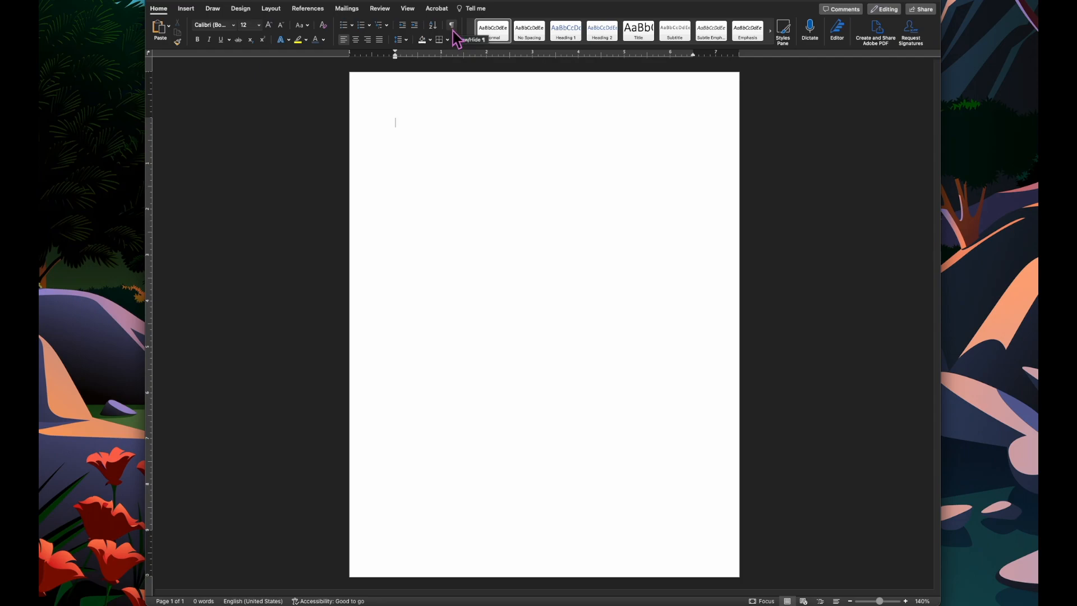
# - In the header, draw a tall narrow text box along the left margin and enter the numbers 1 to 28 on separate lines
pyautogui.doubleClick(547, 100)
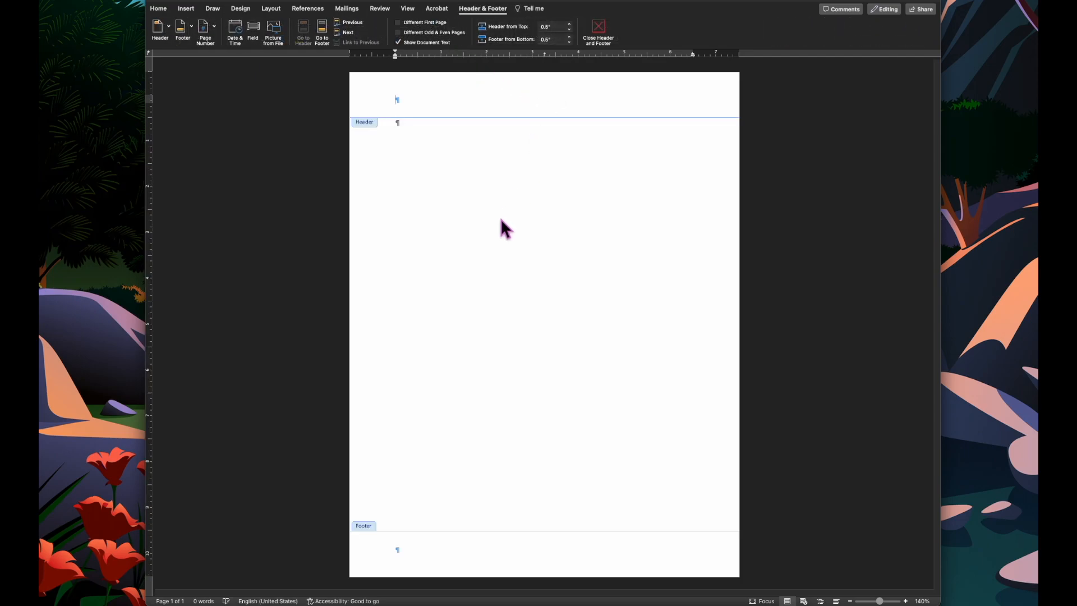
pyautogui.click(185, 12)
pyautogui.click(749, 26)
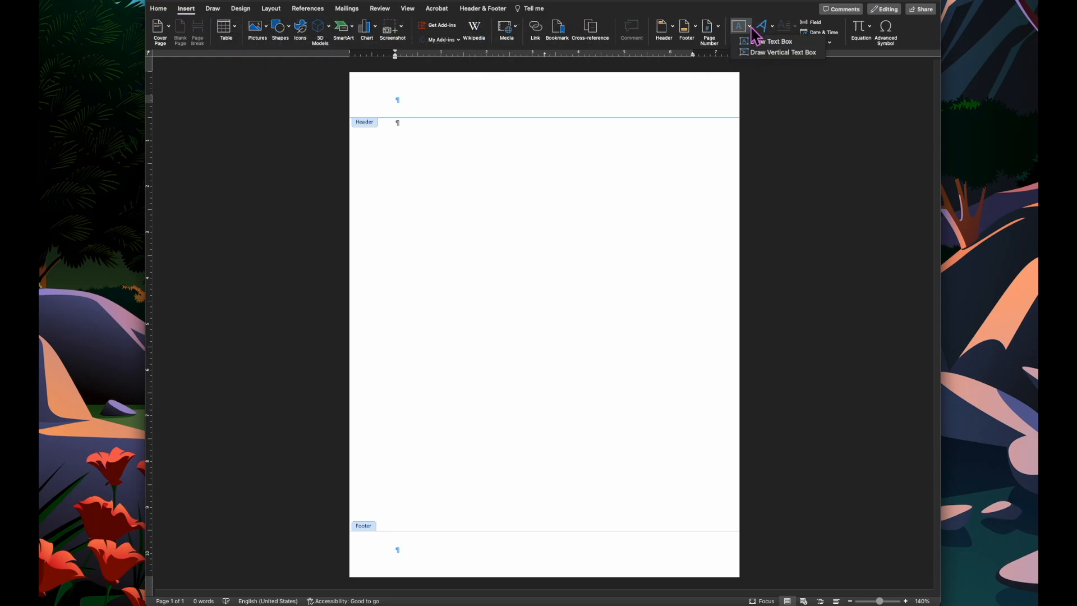
pyautogui.click(791, 42)
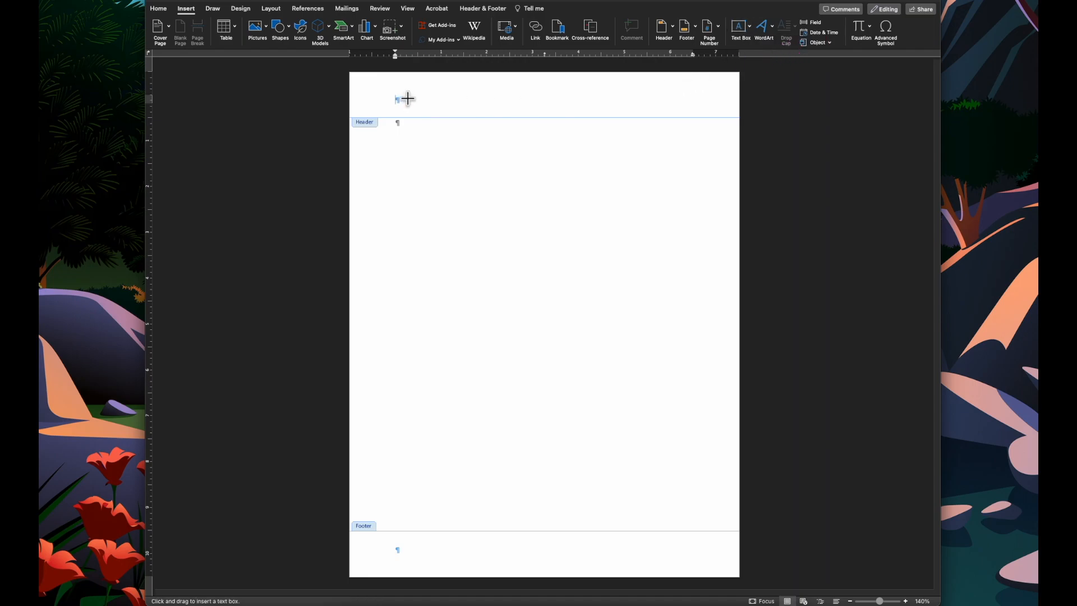
pyautogui.moveTo(417, 98)
pyautogui.mouseDown()
pyautogui.moveTo(412, 156)
pyautogui.moveTo(455, 408)
pyautogui.moveTo(442, 541)
pyautogui.moveTo(456, 555)
pyautogui.mouseUp()
pyautogui.write('1')
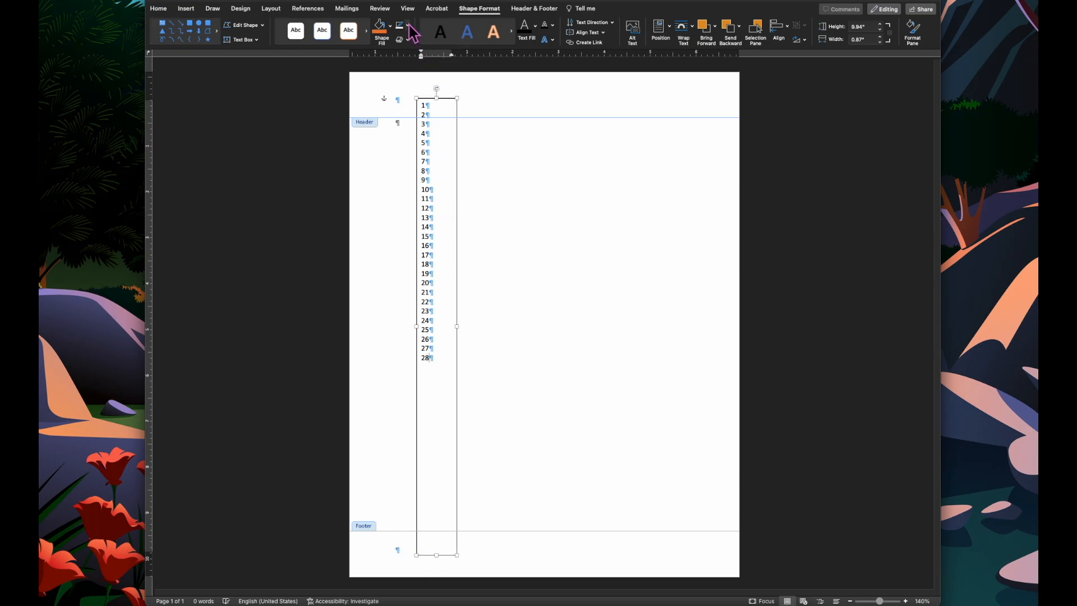
# - Remove the outline from the number text box
pyautogui.click(408, 25)
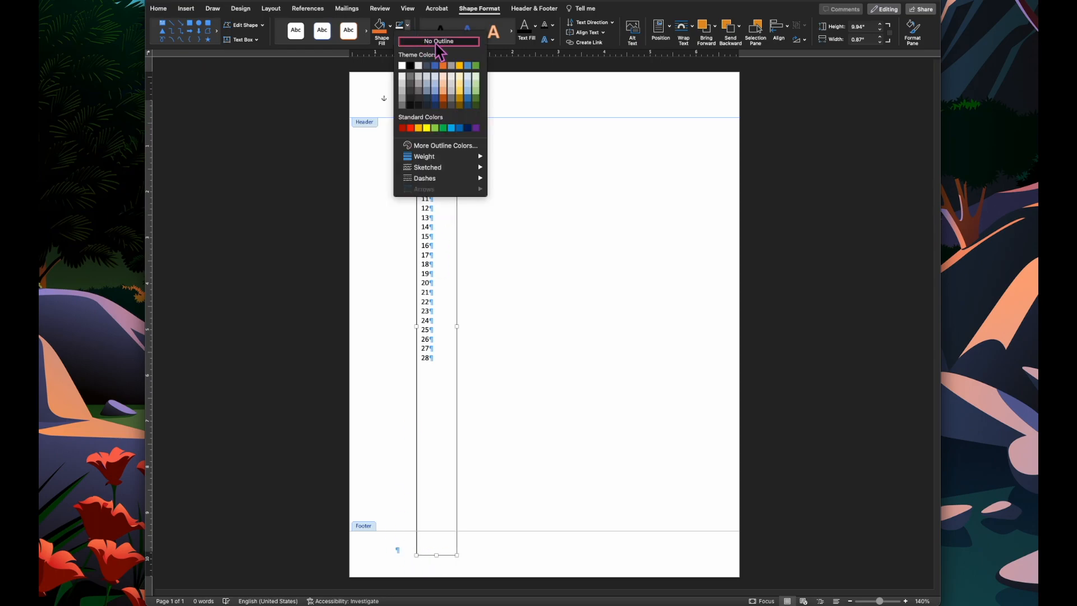
pyautogui.click(460, 43)
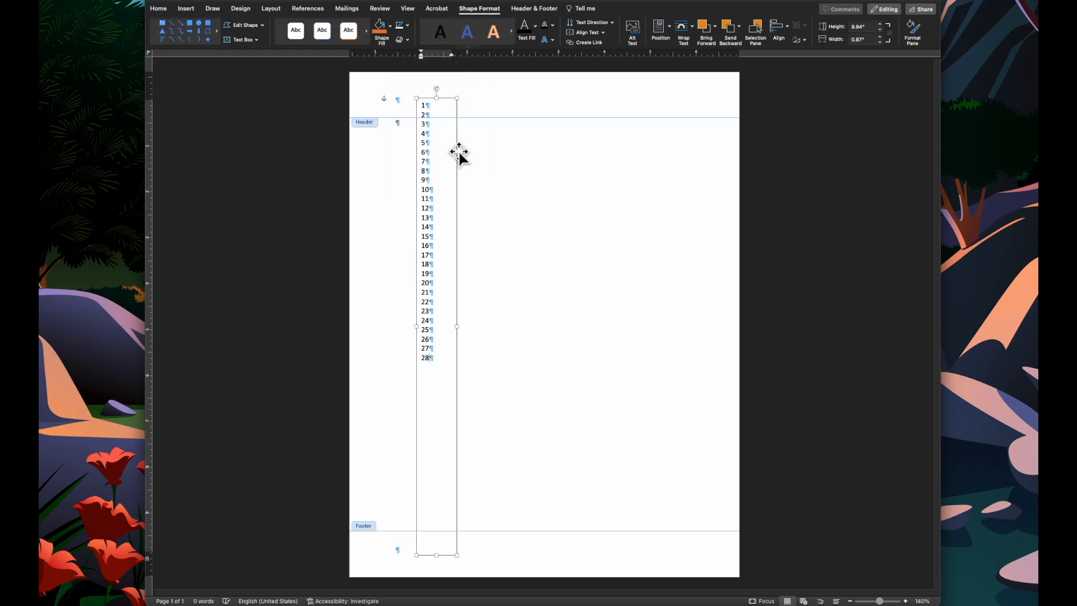
# - Set the numbers to Times New Roman and align them right within the text box
pyautogui.click(160, 9)
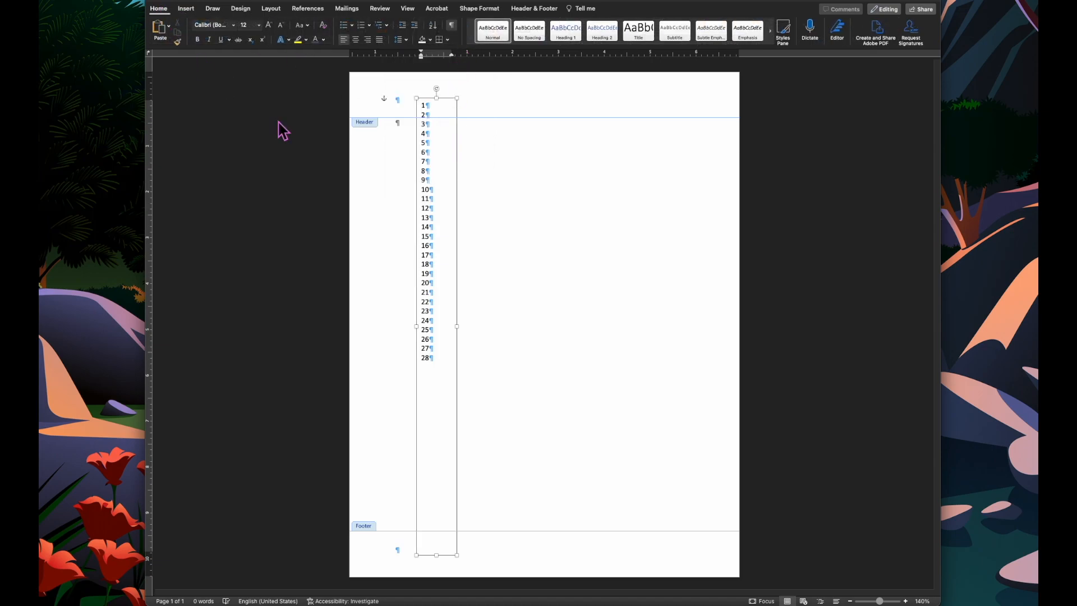
pyautogui.moveTo(442, 360); pyautogui.dragTo(441, 93)
pyautogui.click(234, 26)
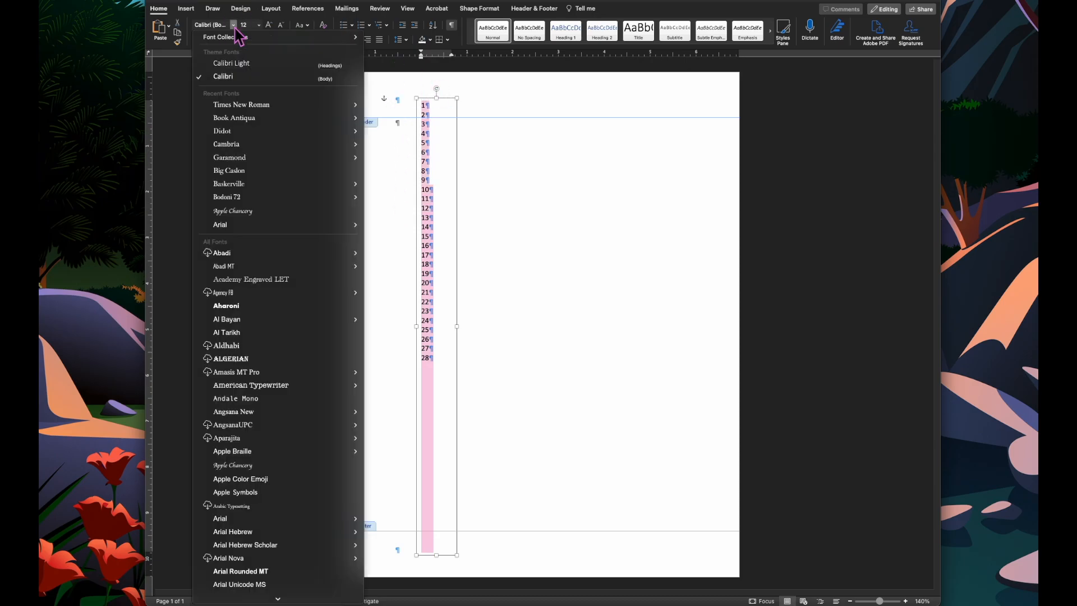
pyautogui.click(252, 105)
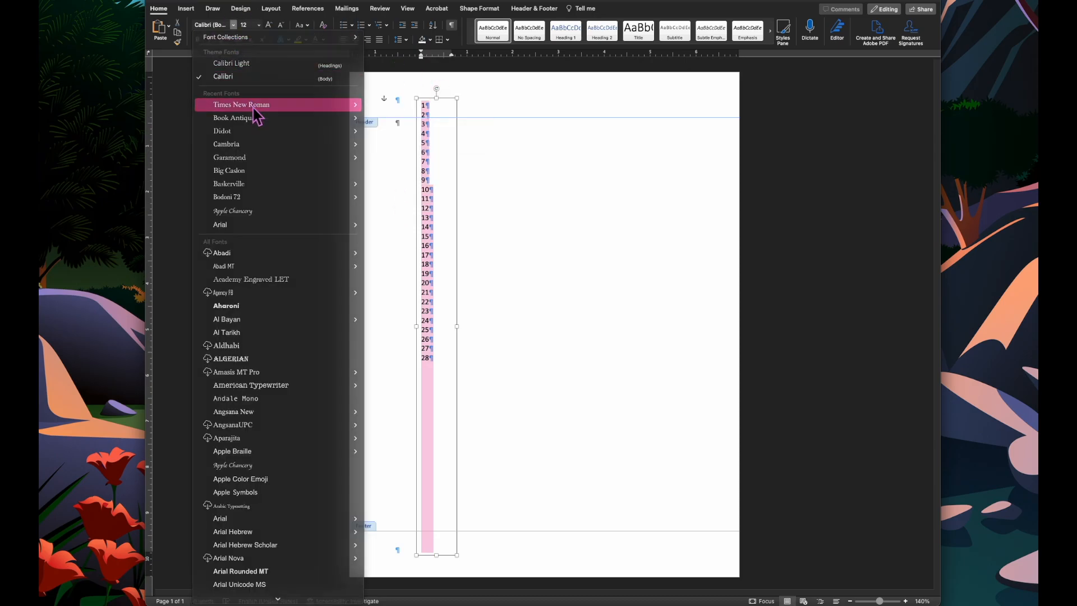
pyautogui.click(259, 25)
pyautogui.click(259, 27)
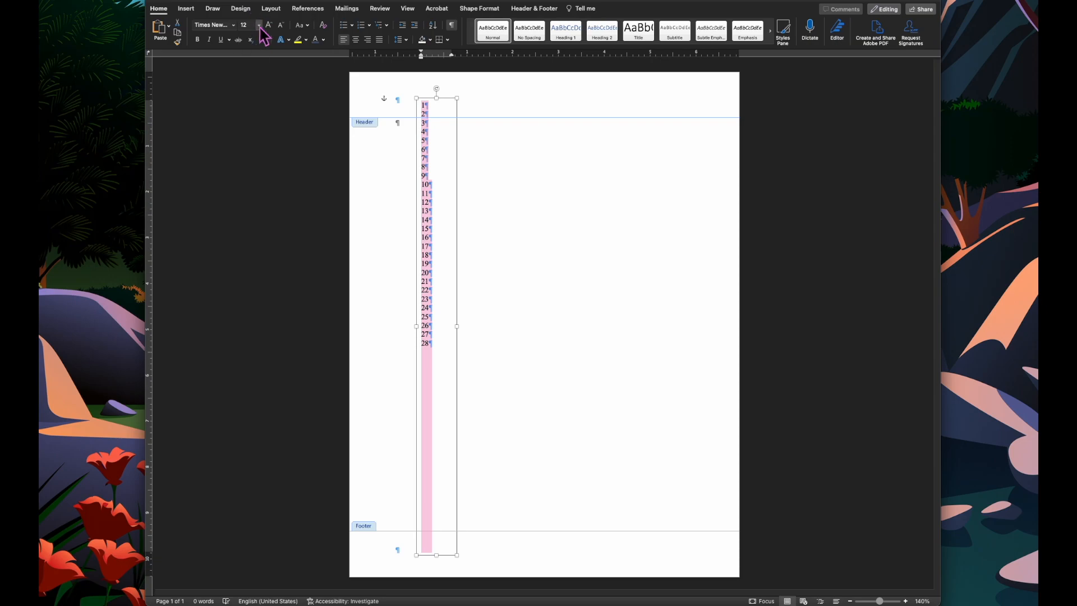
pyautogui.click(369, 40)
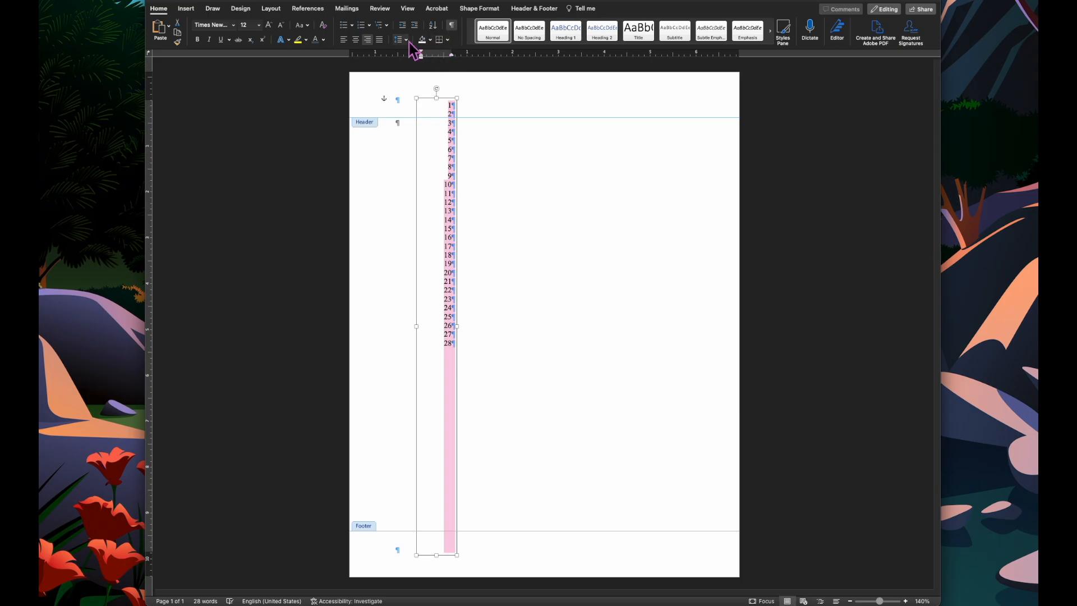
# - Set the numbers' line spacing to exactly 24 pt
pyautogui.click(406, 40)
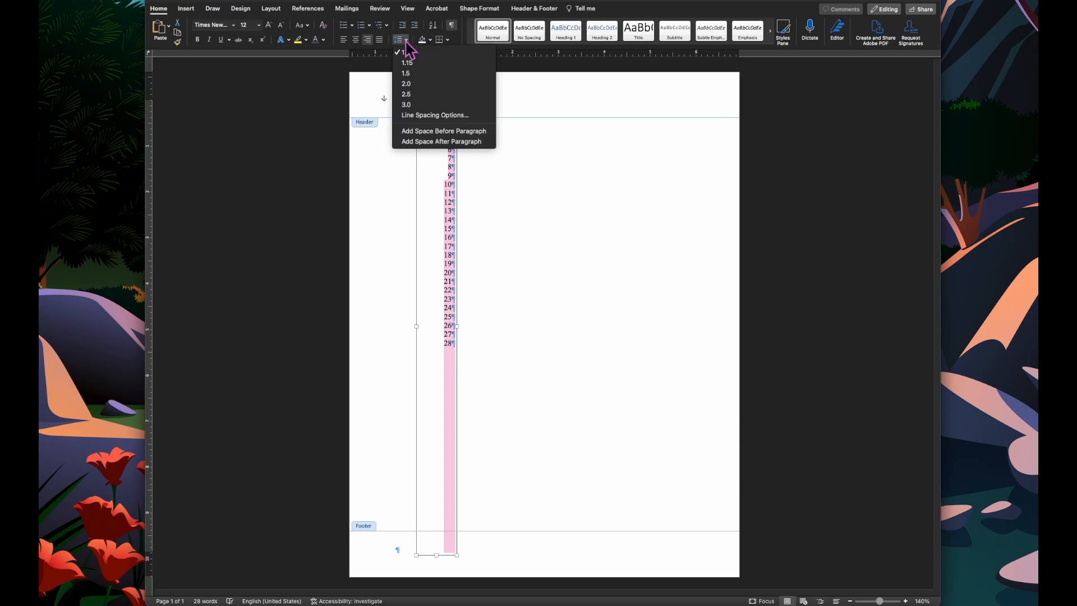
pyautogui.click(444, 120)
pyautogui.click(617, 257)
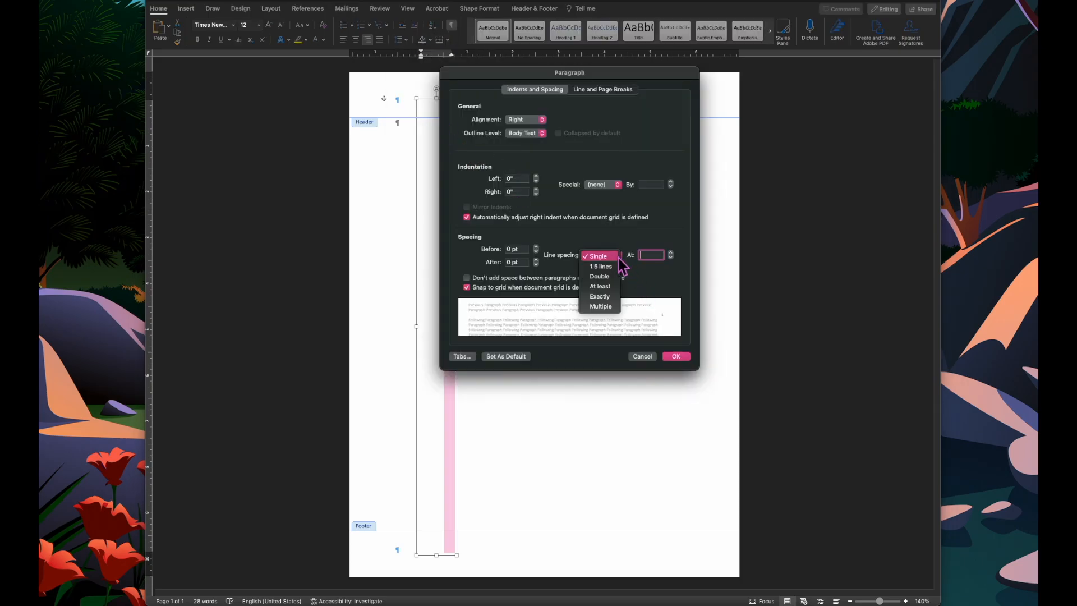
pyautogui.click(611, 296)
pyautogui.press('Delete')
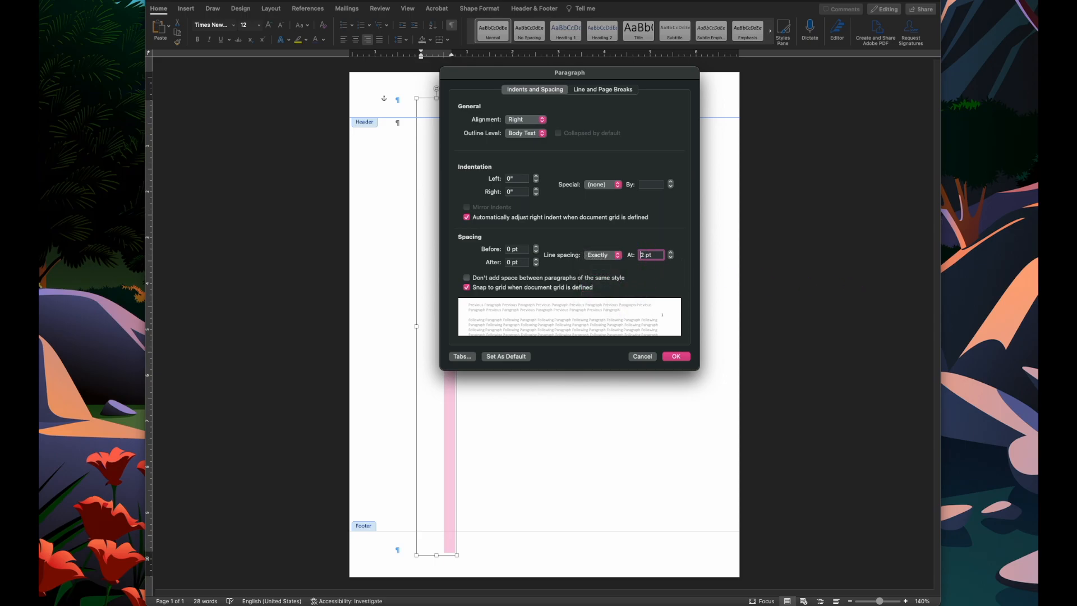
pyautogui.write('24')
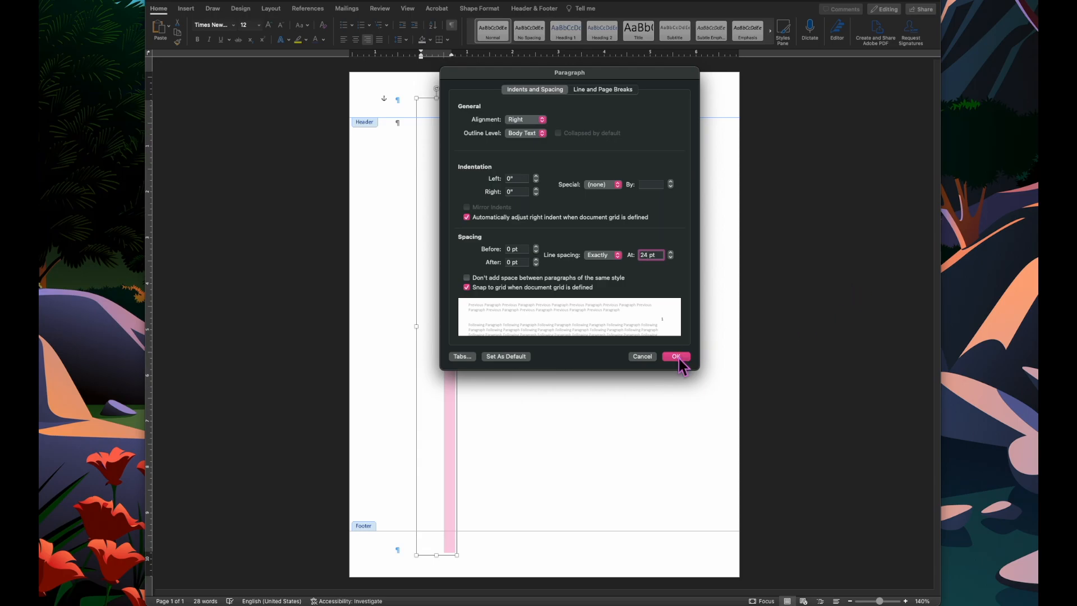
pyautogui.click(677, 357)
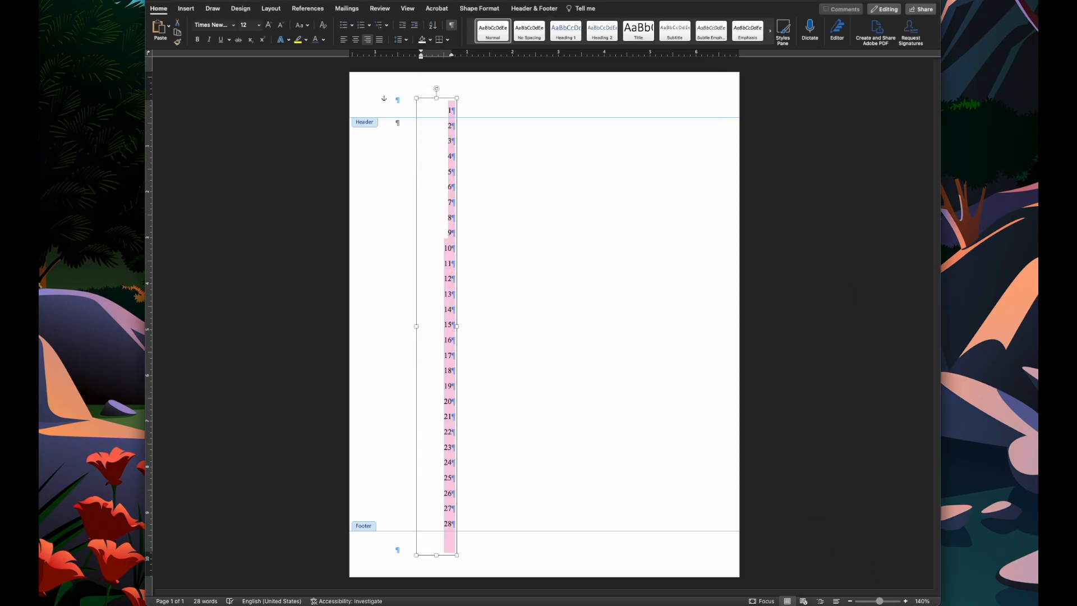
# - Move the number text box further left, close to the page's left edge
pyautogui.click(904, 601)
pyautogui.click(904, 601)
pyautogui.click(904, 601)
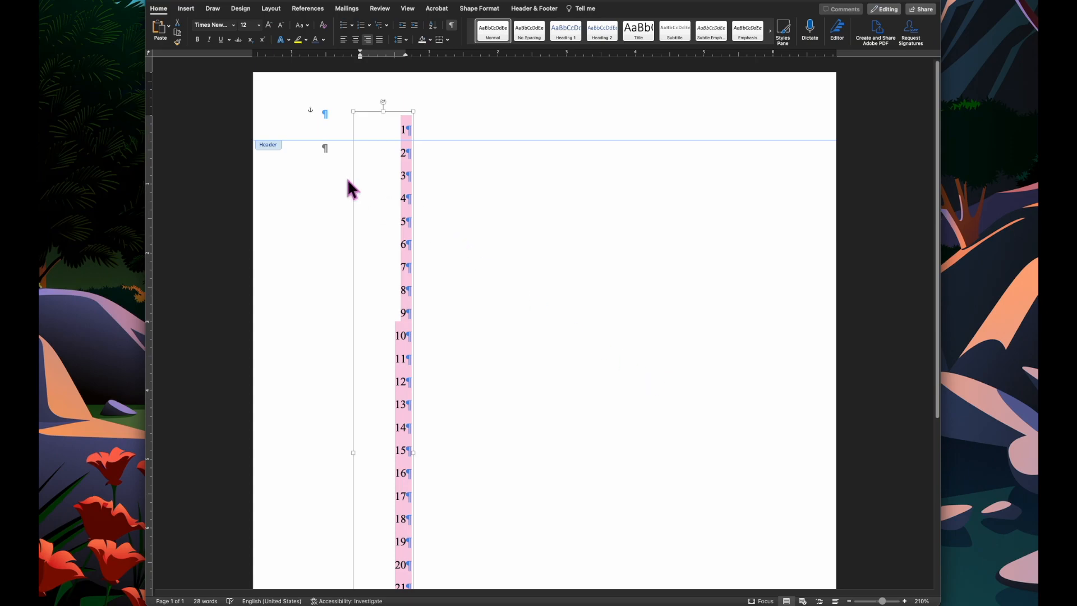
pyautogui.moveTo(352, 180); pyautogui.dragTo(263, 197)
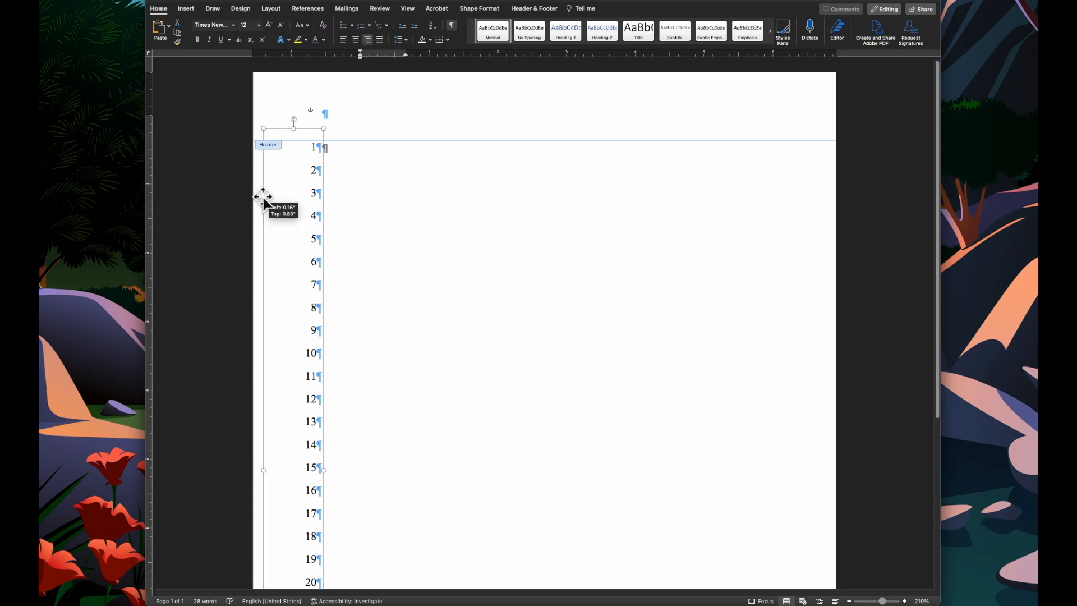
pyautogui.moveTo(263, 196); pyautogui.dragTo(263, 196)
pyautogui.scroll(-1, 424, 228)
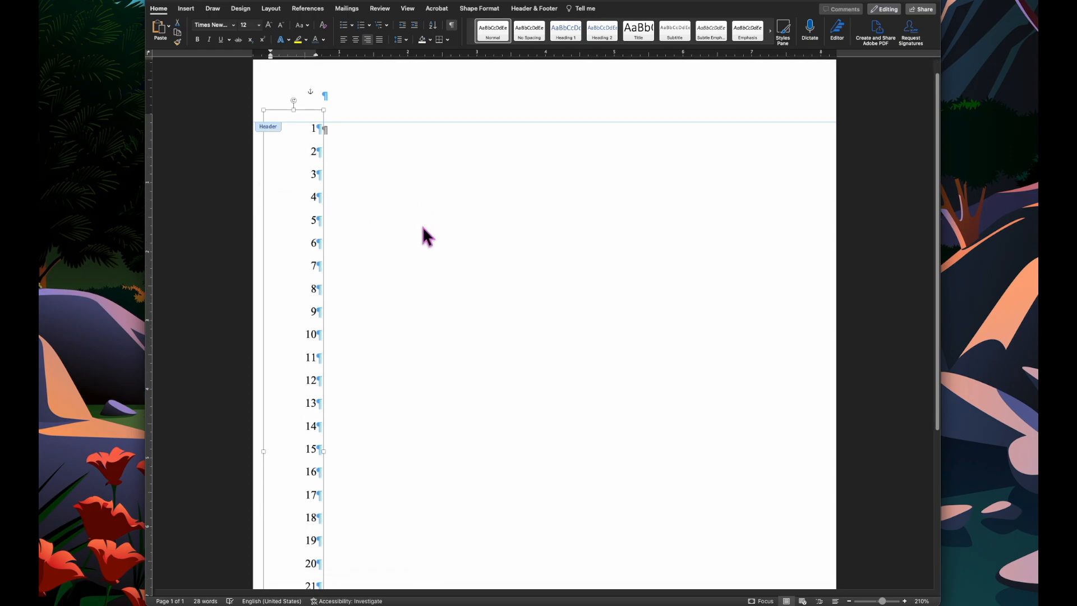
# - Examine the numbered column from header to footer at a smaller zoom
pyautogui.click(497, 94)
pyautogui.scroll(-12, 535, 263)
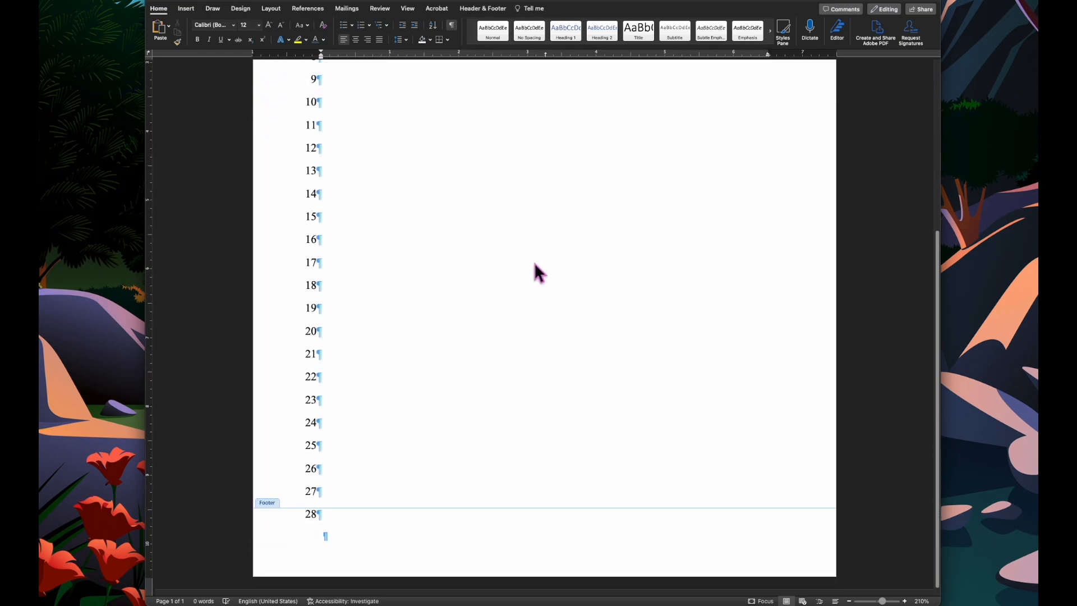
pyautogui.scroll(13, 533, 263)
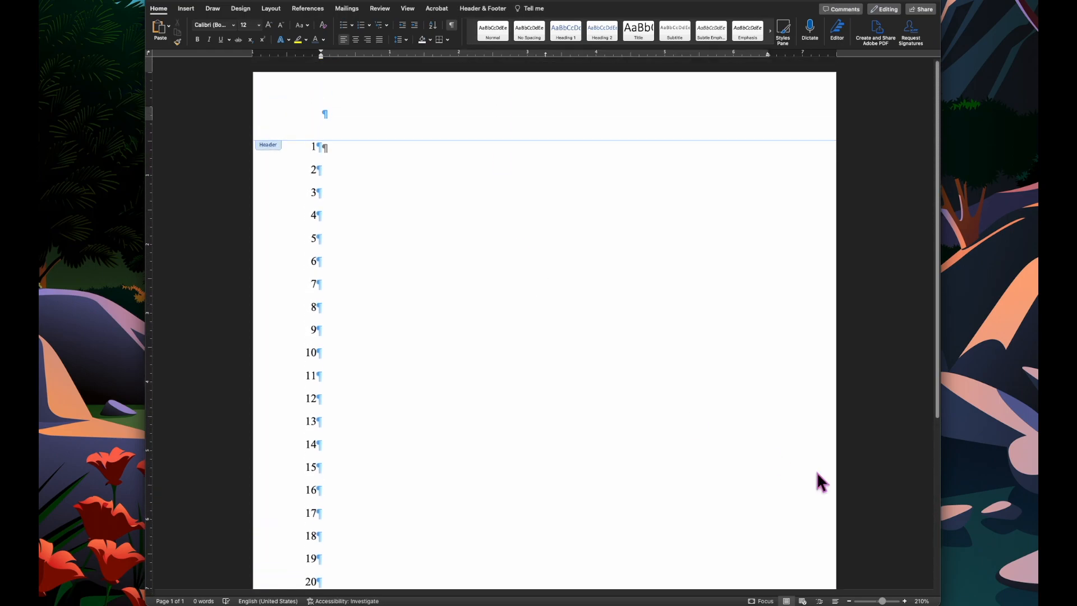
pyautogui.click(848, 601)
pyautogui.click(848, 601)
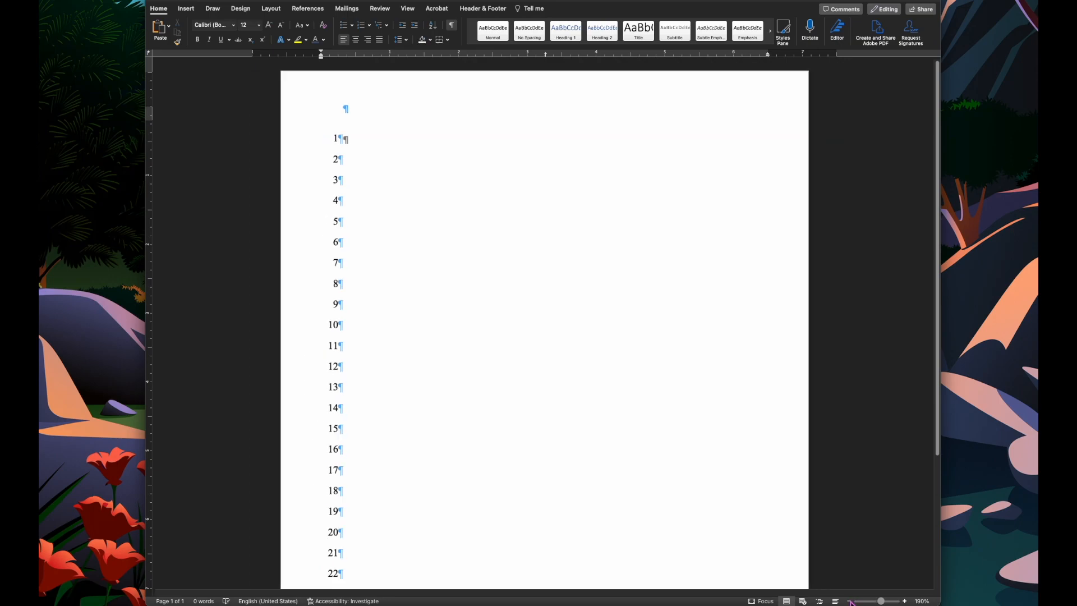
pyautogui.click(849, 601)
pyautogui.click(849, 601)
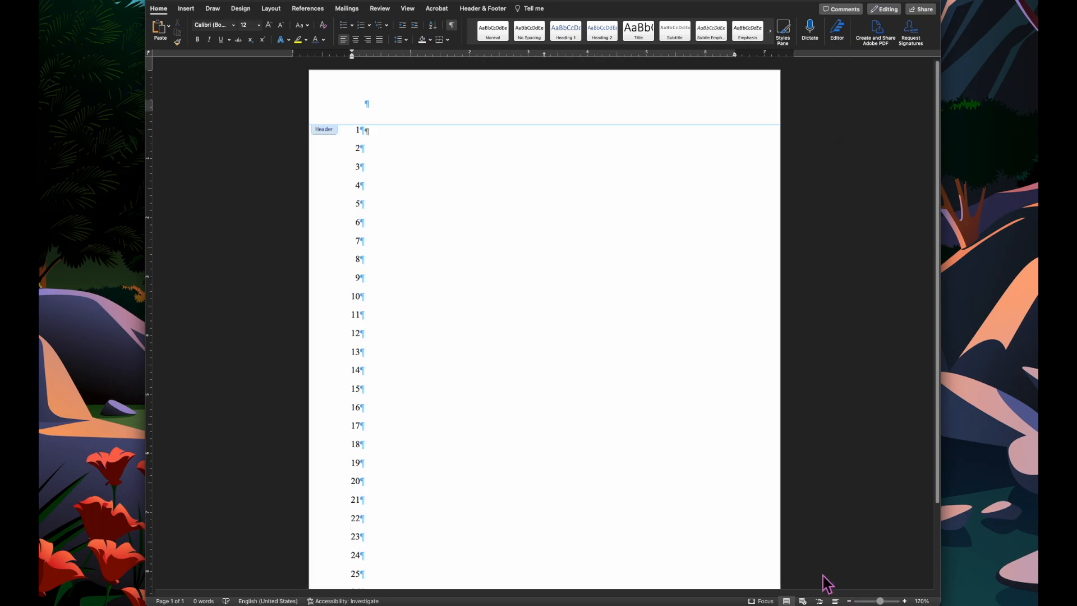
pyautogui.click(849, 601)
pyautogui.click(848, 601)
pyautogui.click(849, 601)
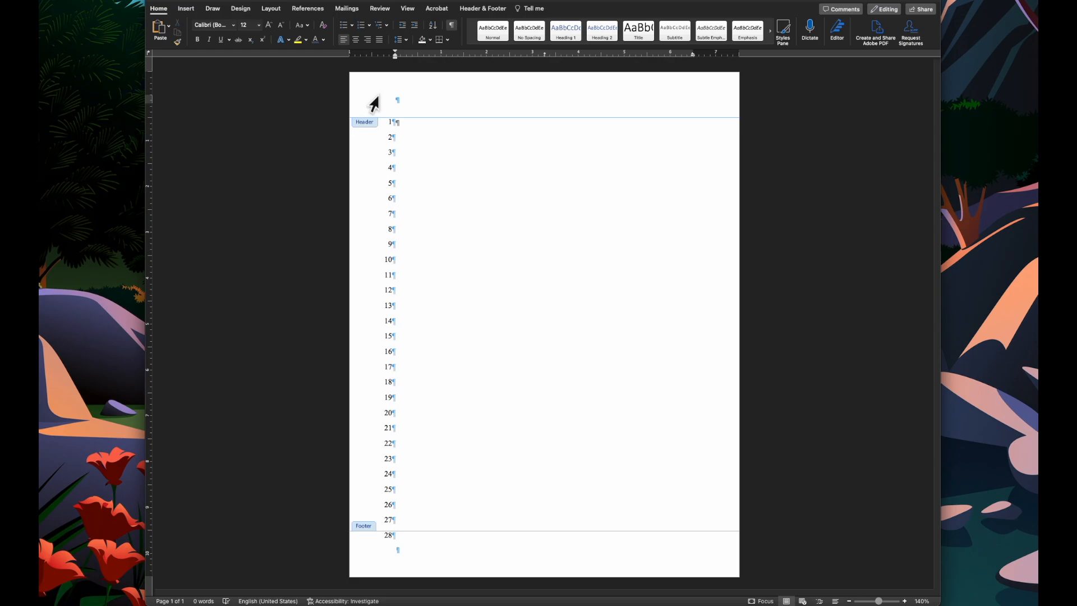
# - Draw a vertical line spanning the full page height just right of the numbers
pyautogui.click(192, 11)
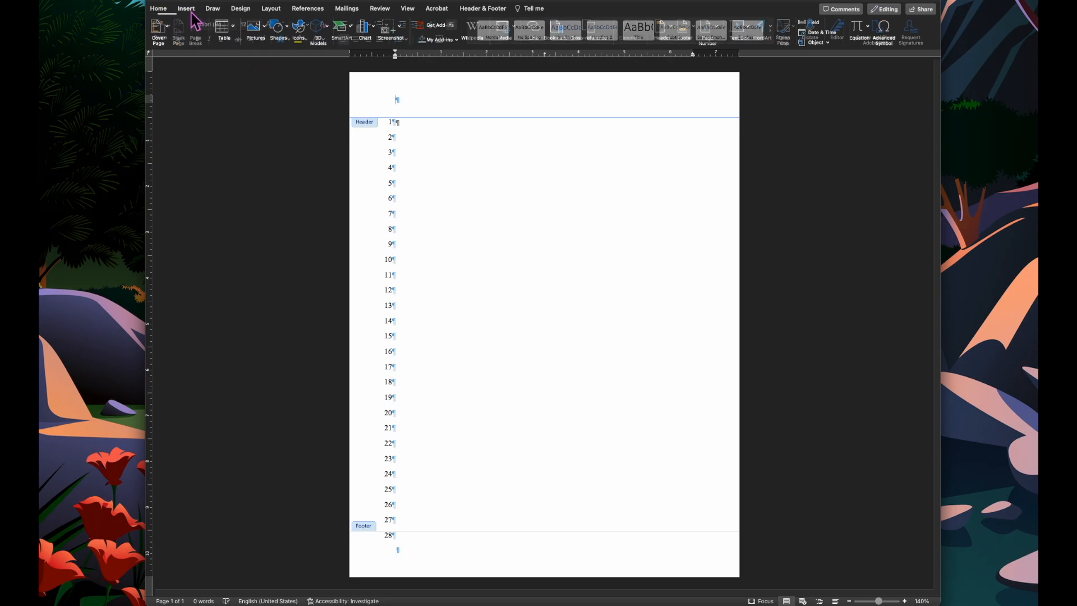
pyautogui.click(288, 30)
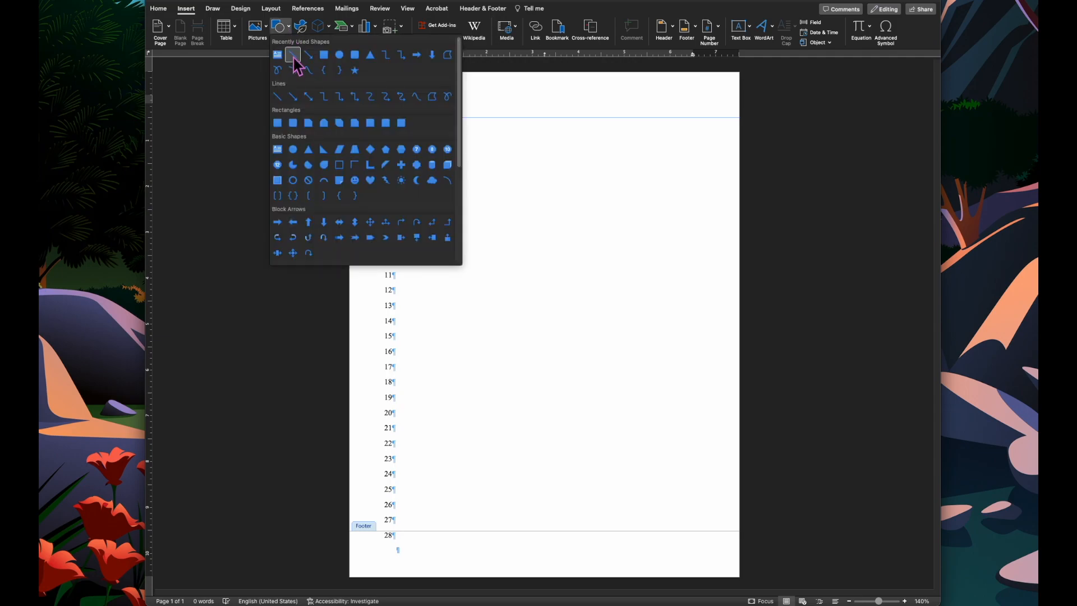
pyautogui.click(283, 101)
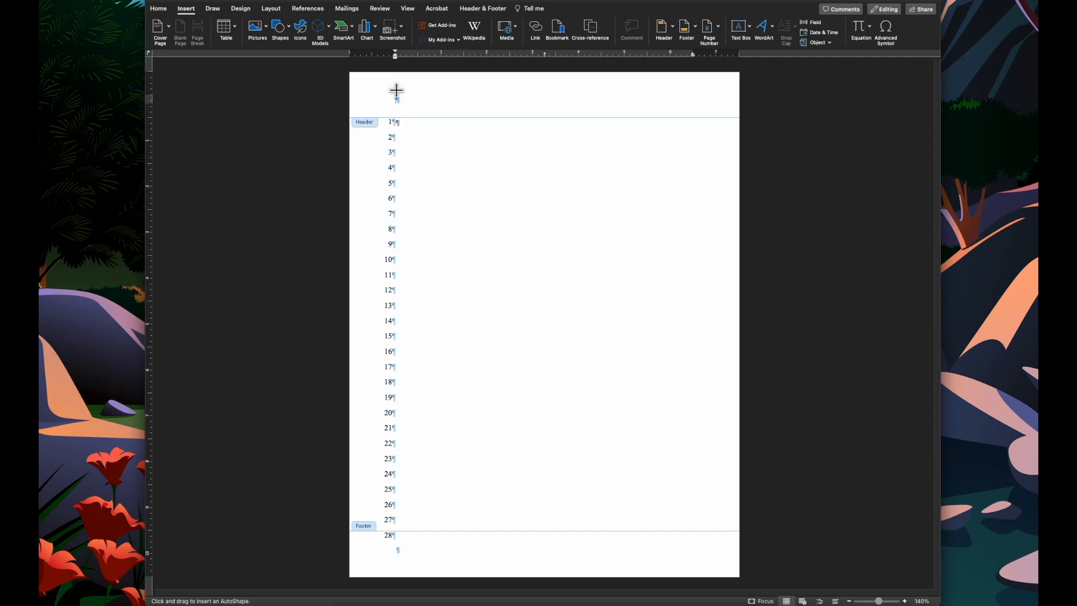
pyautogui.moveTo(414, 71); pyautogui.dragTo(412, 587)
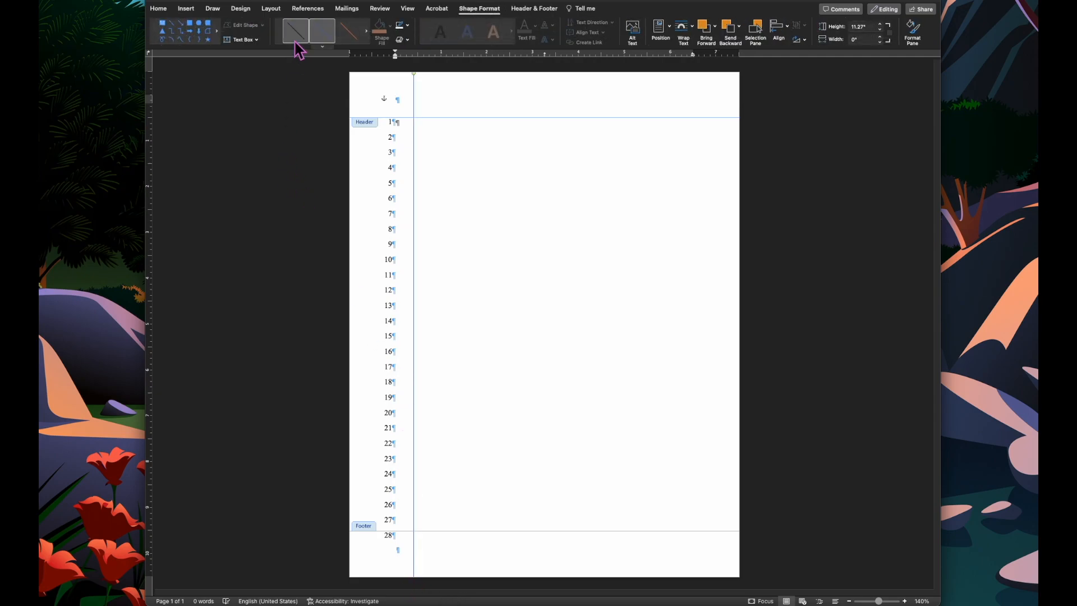
# - Apply a dark line style to the vertical line and shift it left against the numbers
pyautogui.click(296, 39)
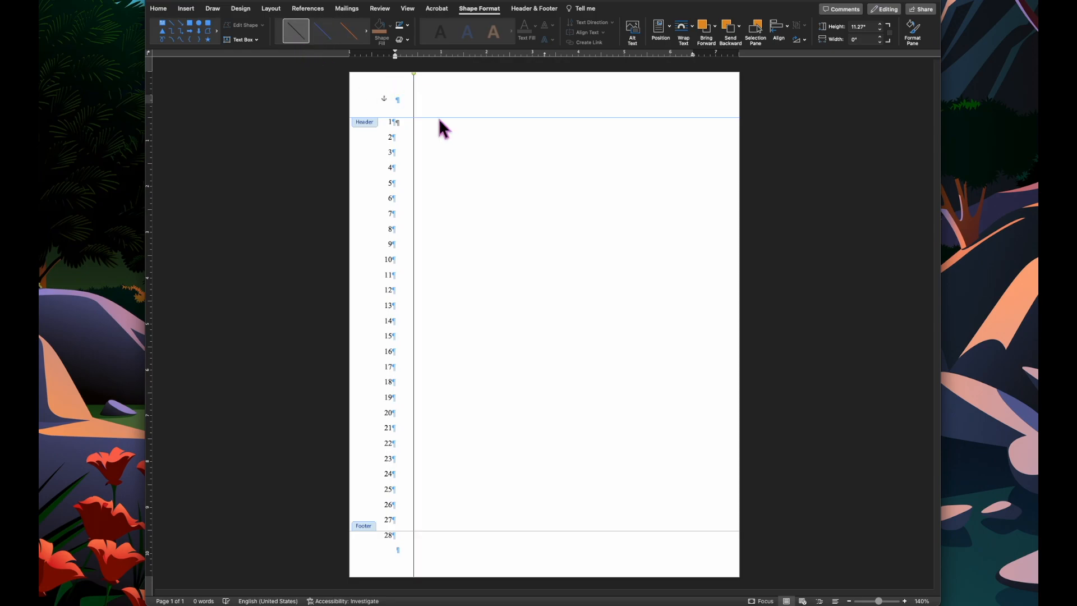
pyautogui.moveTo(413, 101); pyautogui.dragTo(399, 98)
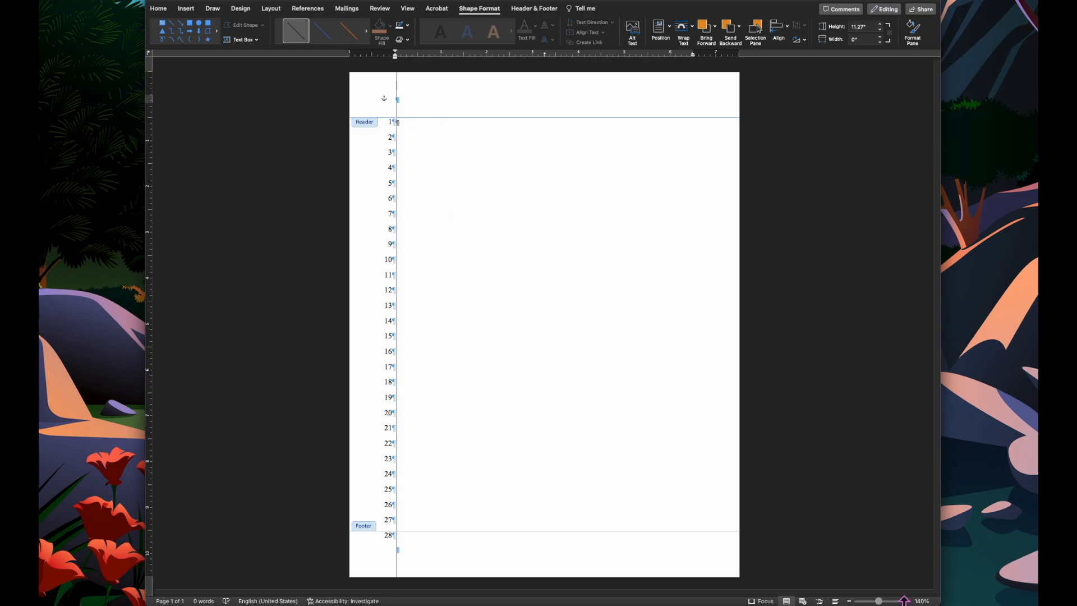
# - Paste a copy of the vertical line and place it just right of the first to form a double rule
pyautogui.click(904, 601)
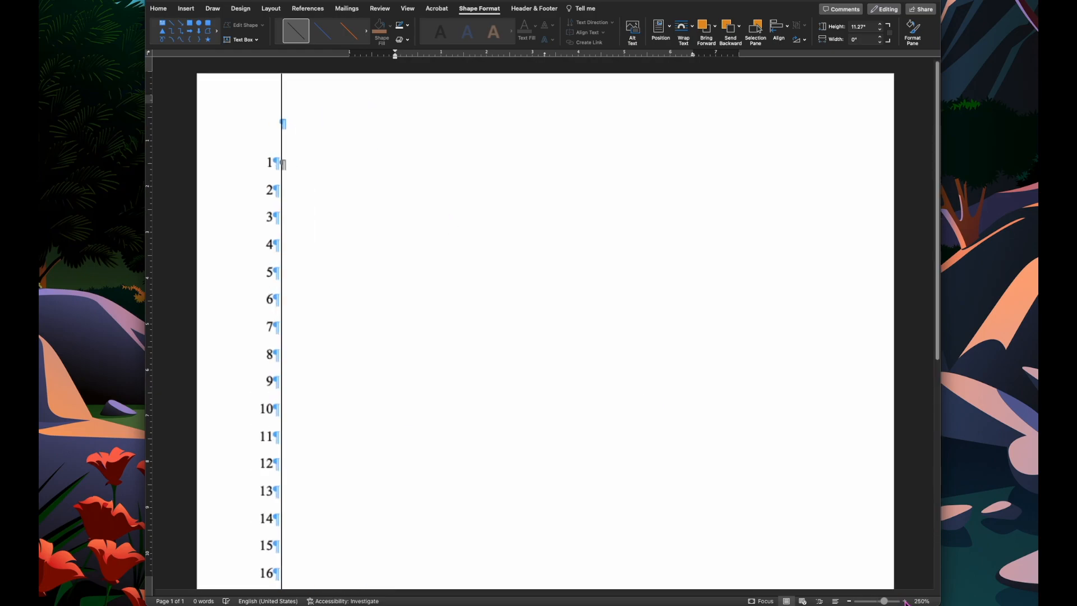
pyautogui.click(904, 601)
pyautogui.rightClick(270, 69)
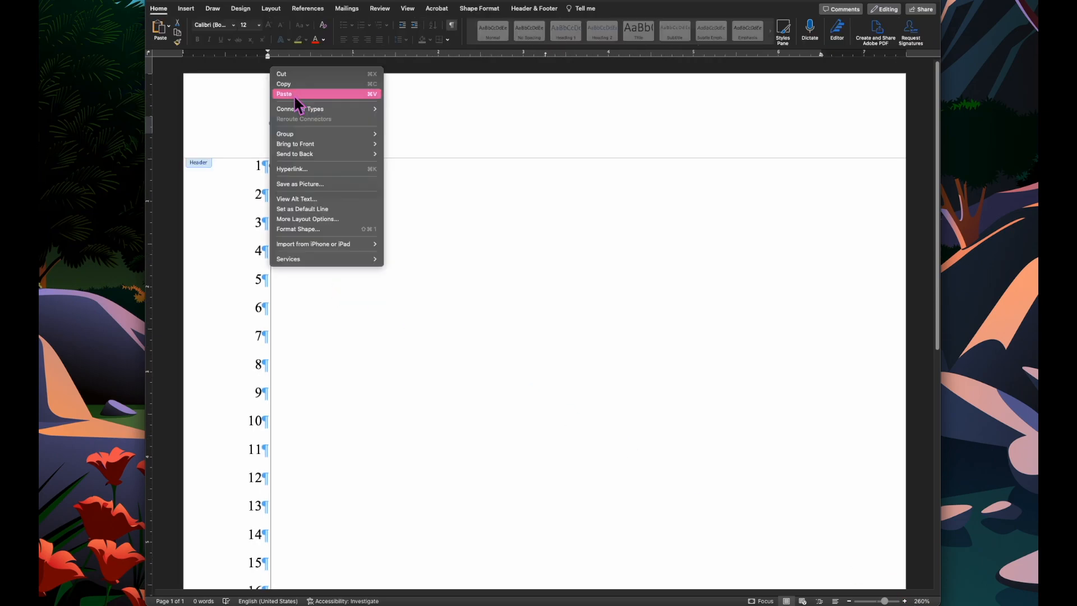
pyautogui.click(294, 95)
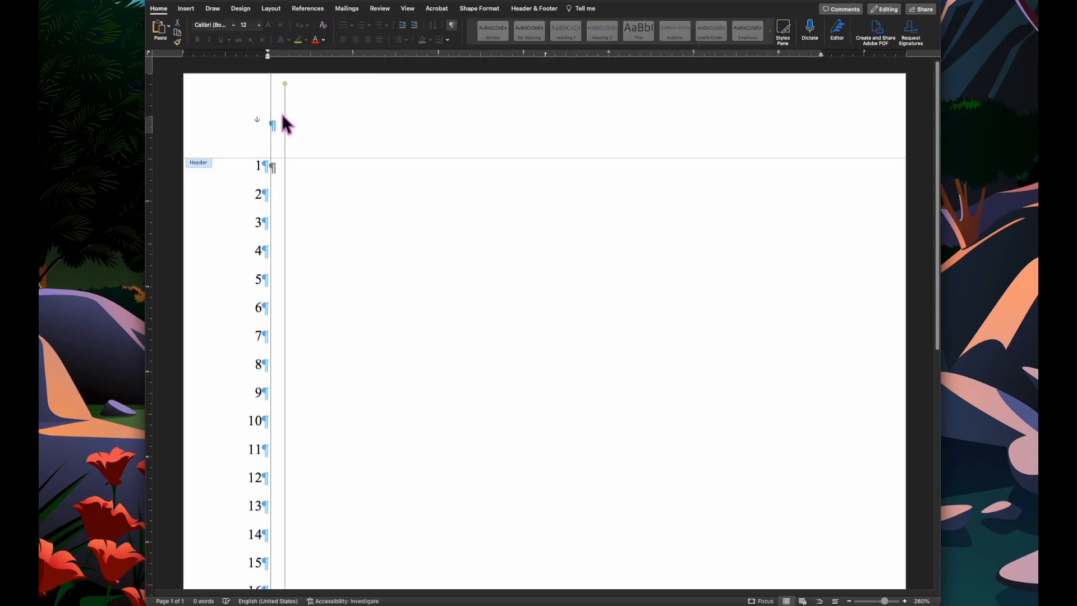
pyautogui.moveTo(286, 115); pyautogui.dragTo(274, 97)
# - Paste another copy of the vertical line and move it to the right margin edge of the page
pyautogui.scroll(-10, 391, 238)
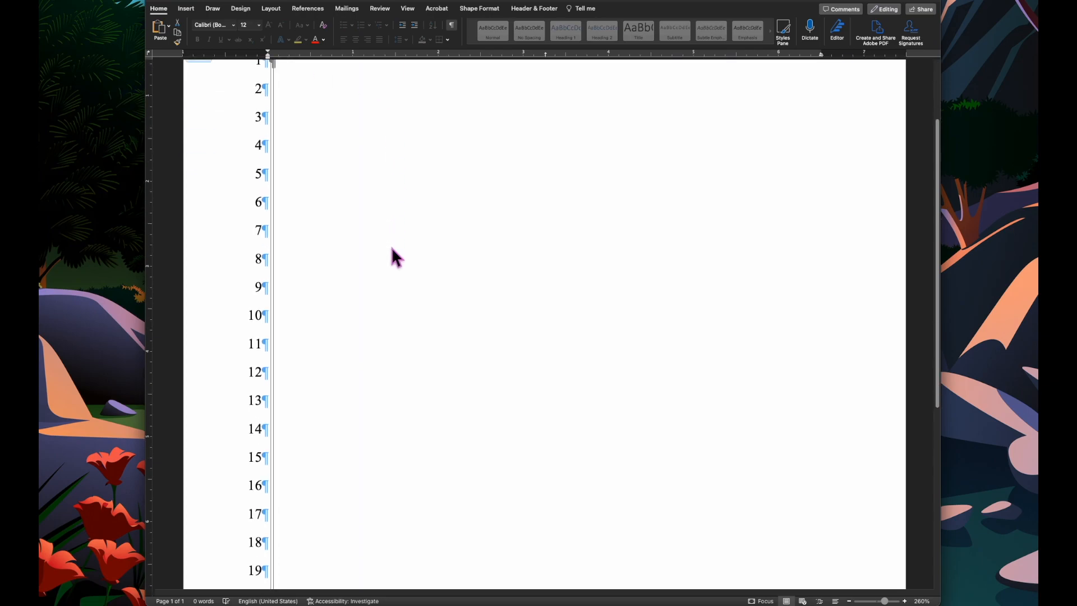
pyautogui.scroll(10, 392, 249)
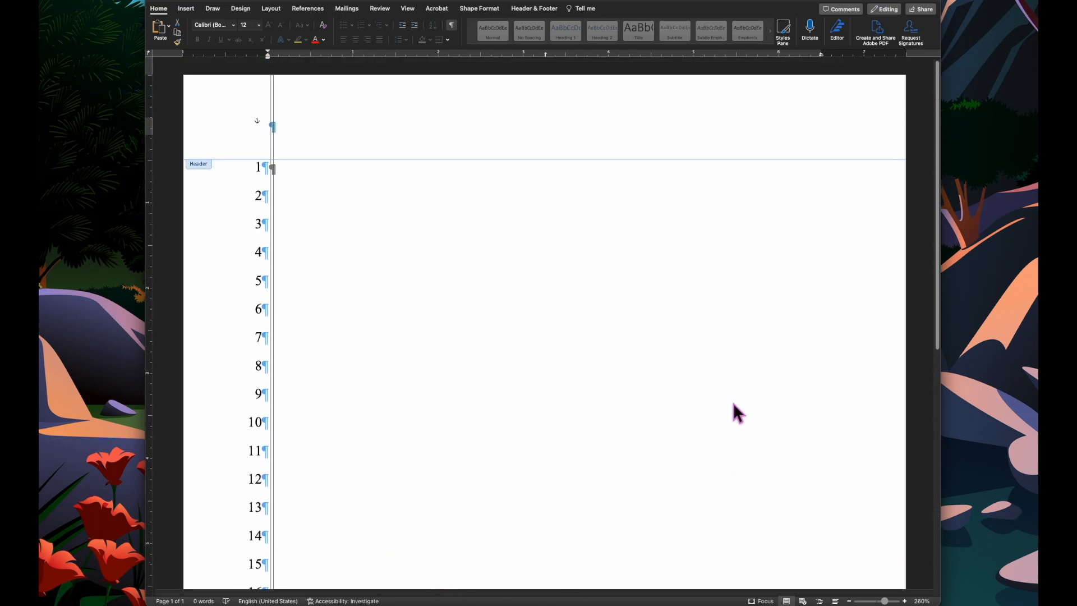
pyautogui.rightClick(856, 204)
pyautogui.click(500, 163)
pyautogui.rightClick(348, 160)
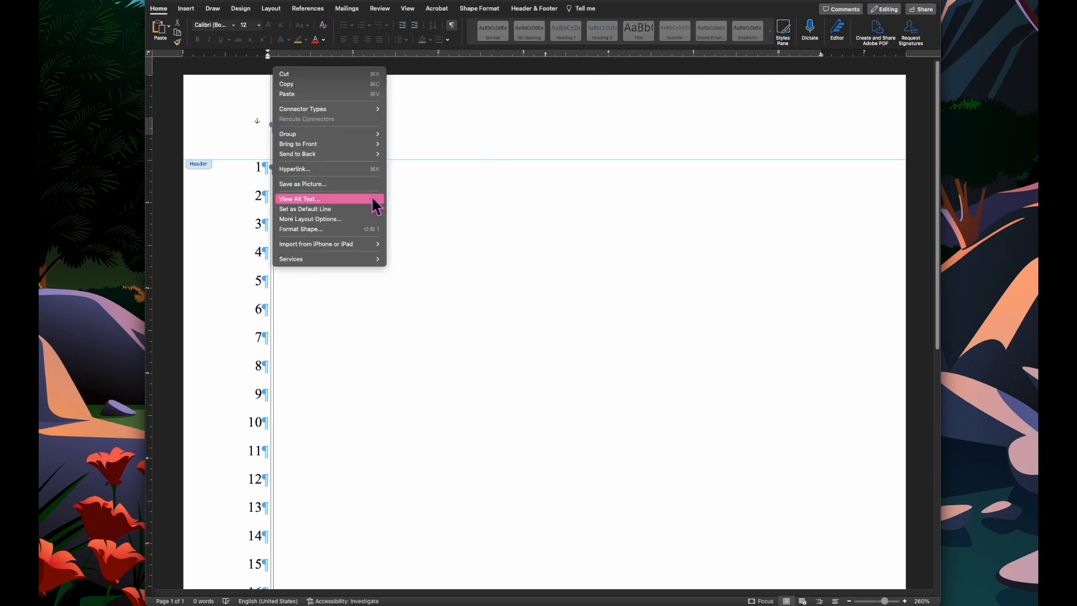
pyautogui.click(329, 95)
pyautogui.moveTo(283, 137); pyautogui.dragTo(860, 134)
pyautogui.scroll(-10, 858, 178)
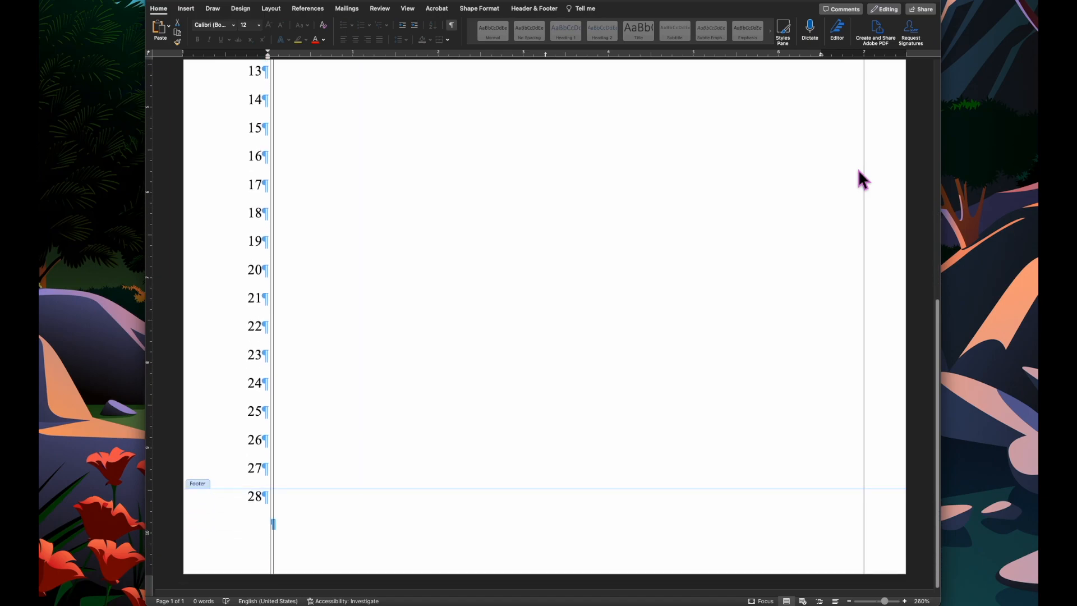
pyautogui.scroll(10, 859, 171)
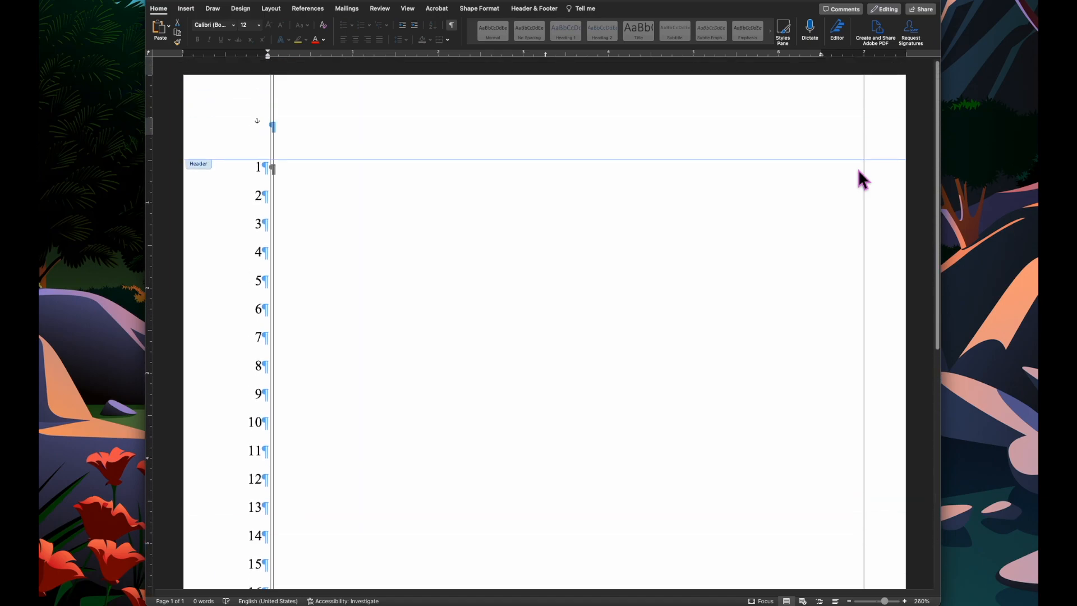
# - Leave the header and adjust the body text's left and right indents to sit between the vertical rules
pyautogui.doubleClick(674, 282)
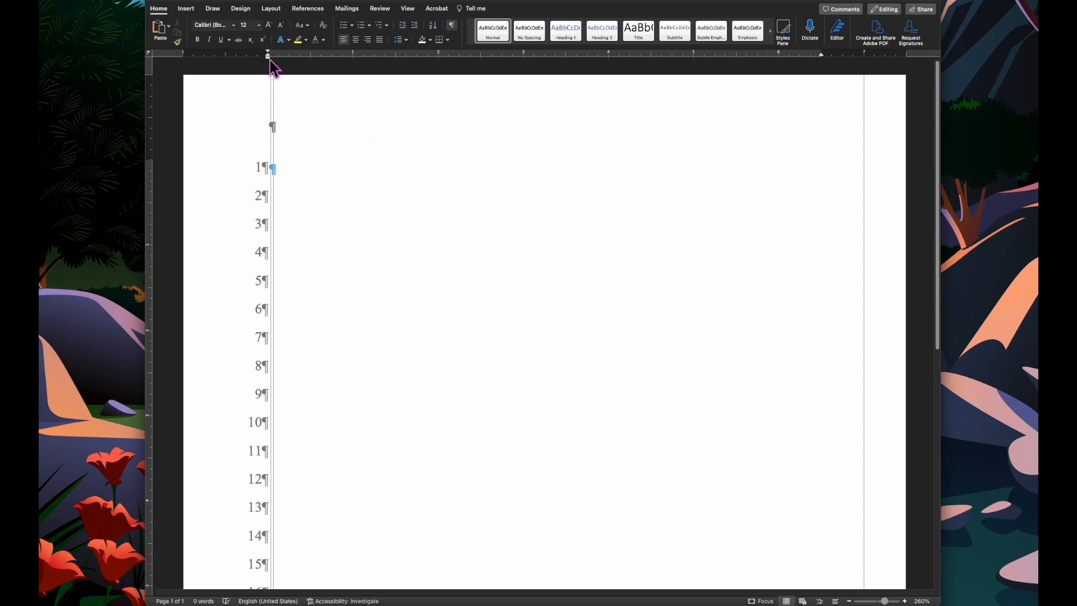
pyautogui.moveTo(269, 58); pyautogui.dragTo(278, 66)
pyautogui.moveTo(822, 56); pyautogui.dragTo(853, 56)
pyautogui.moveTo(269, 54); pyautogui.dragTo(250, 67)
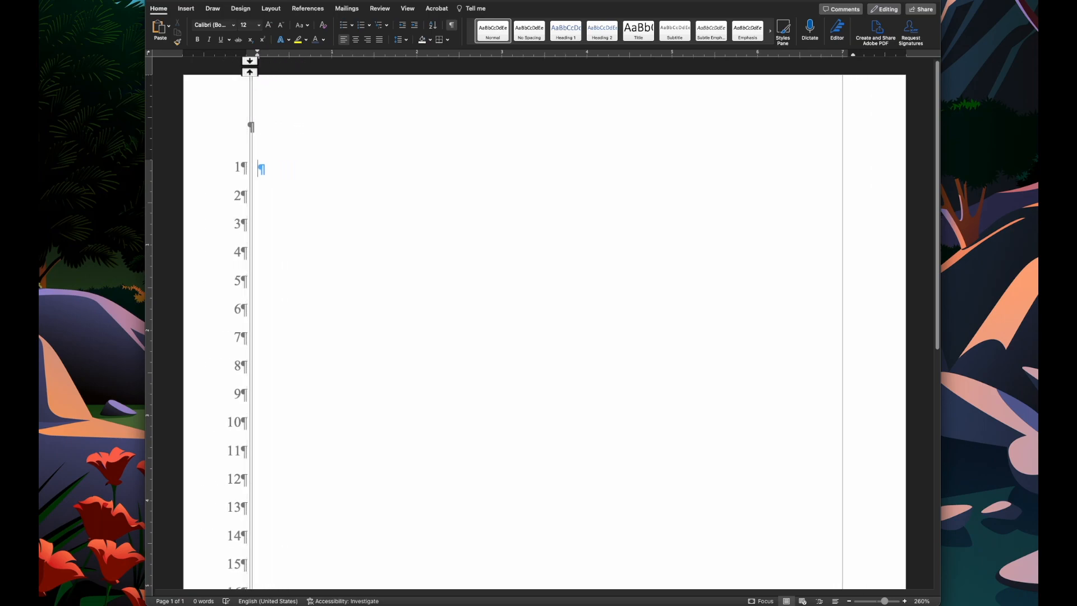
pyautogui.press('super+z')
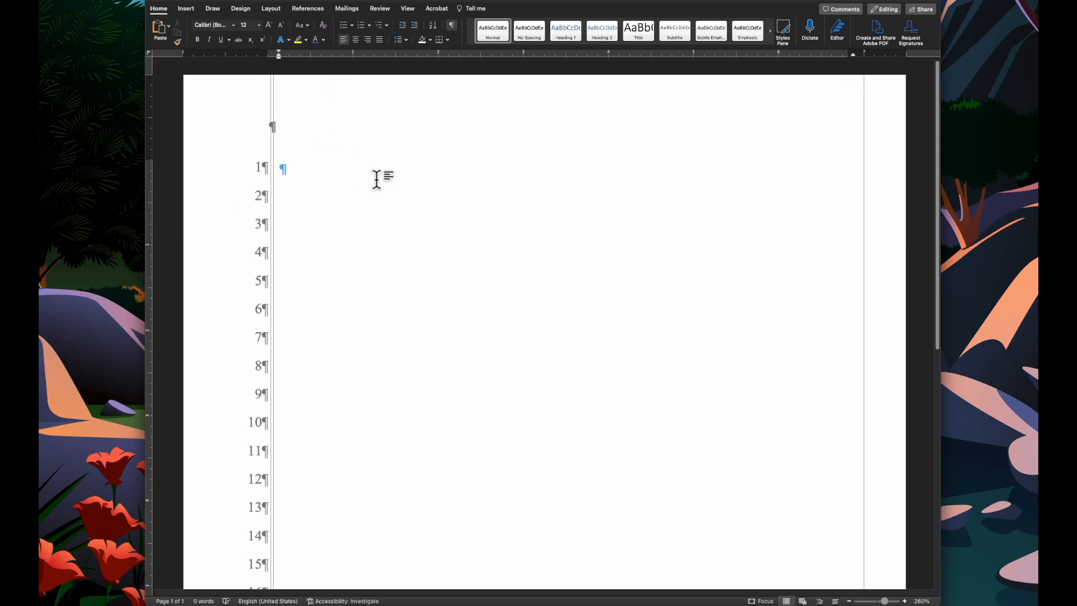
# - Insert a one-row, two-column table and paste the attorney's contact and client block into its first cell
pyautogui.click(186, 9)
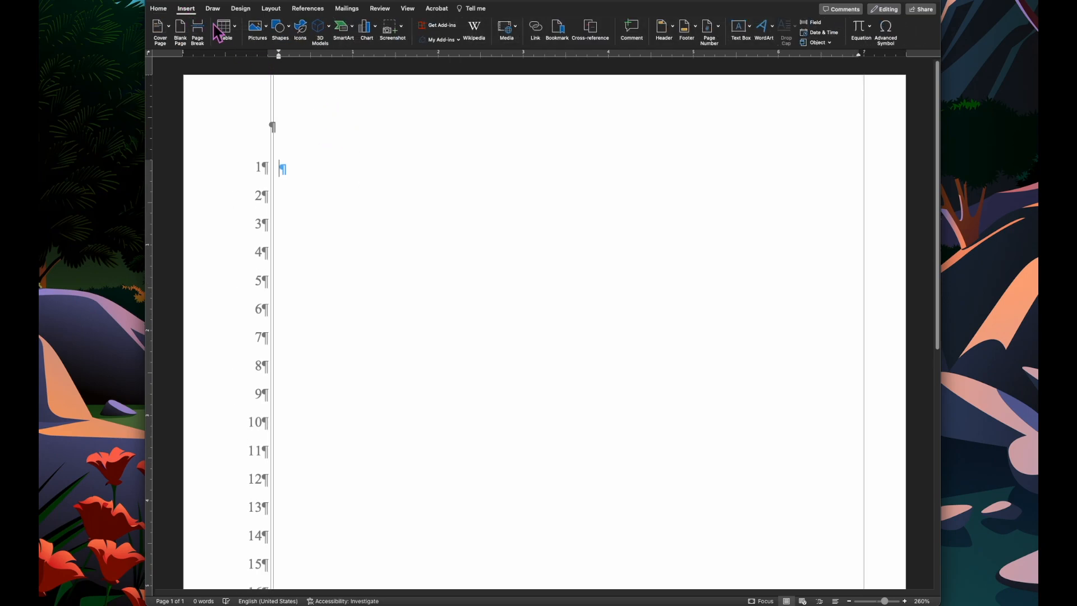
pyautogui.click(233, 31)
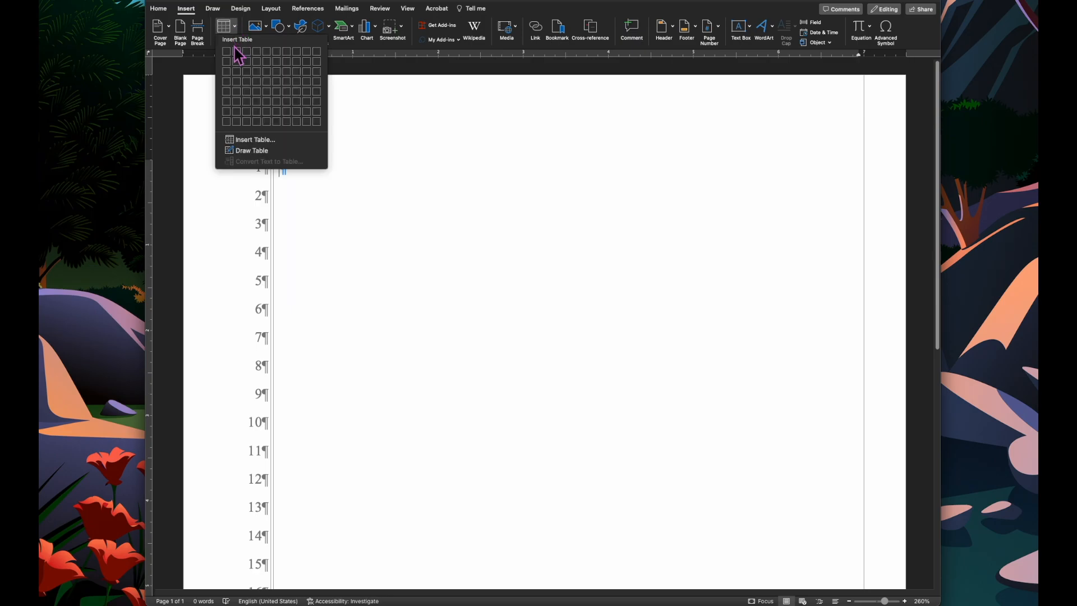
pyautogui.click(236, 52)
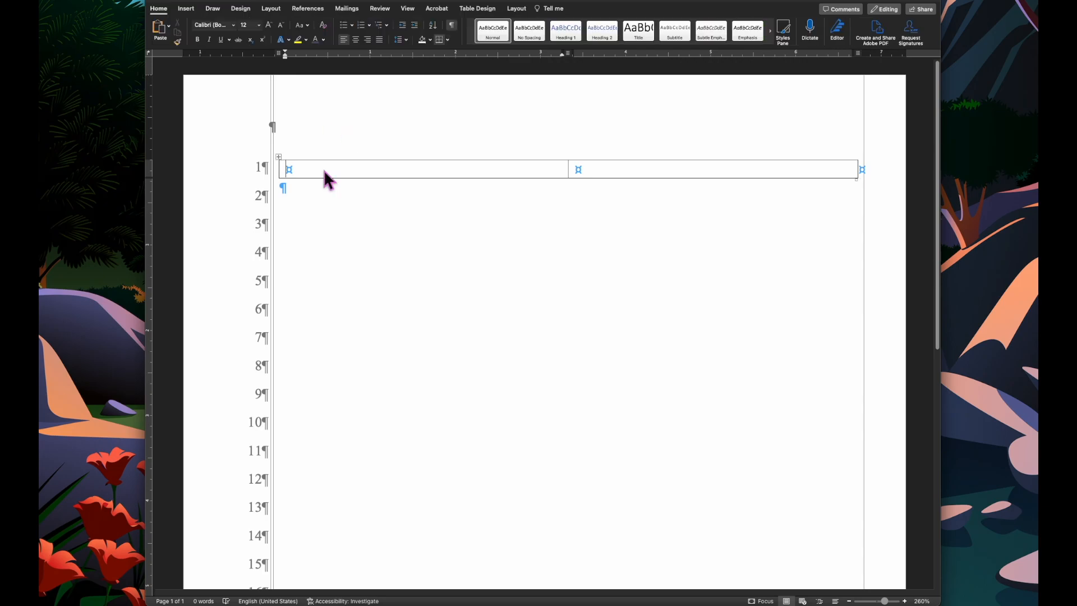
pyautogui.press('super+v')
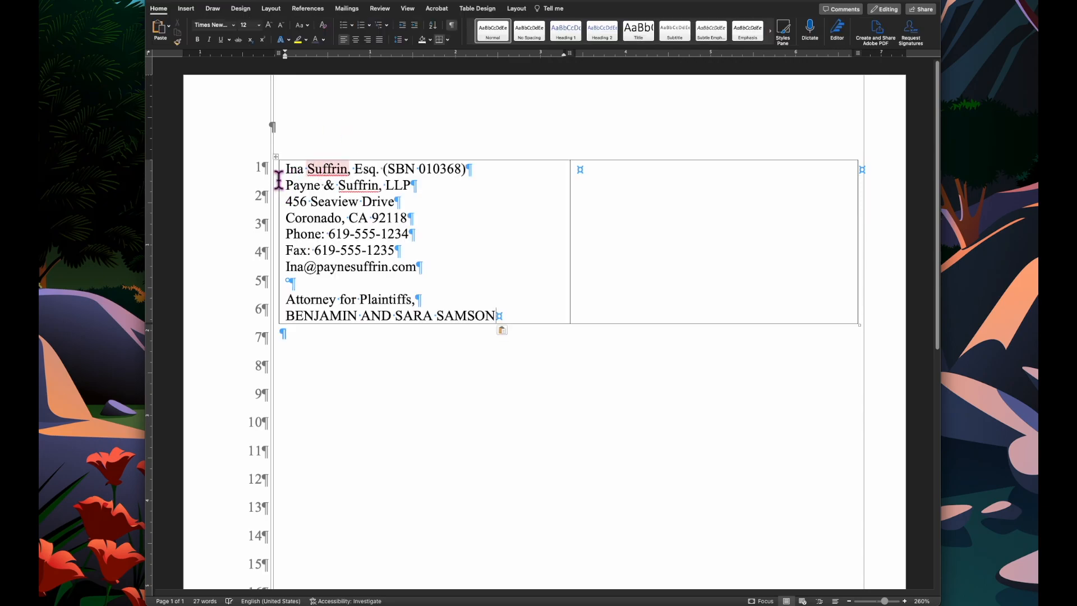
# - Align the table's text with the body and widen the first column to nearly the full table width
pyautogui.moveTo(279, 175); pyautogui.dragTo(273, 175)
pyautogui.click(654, 248)
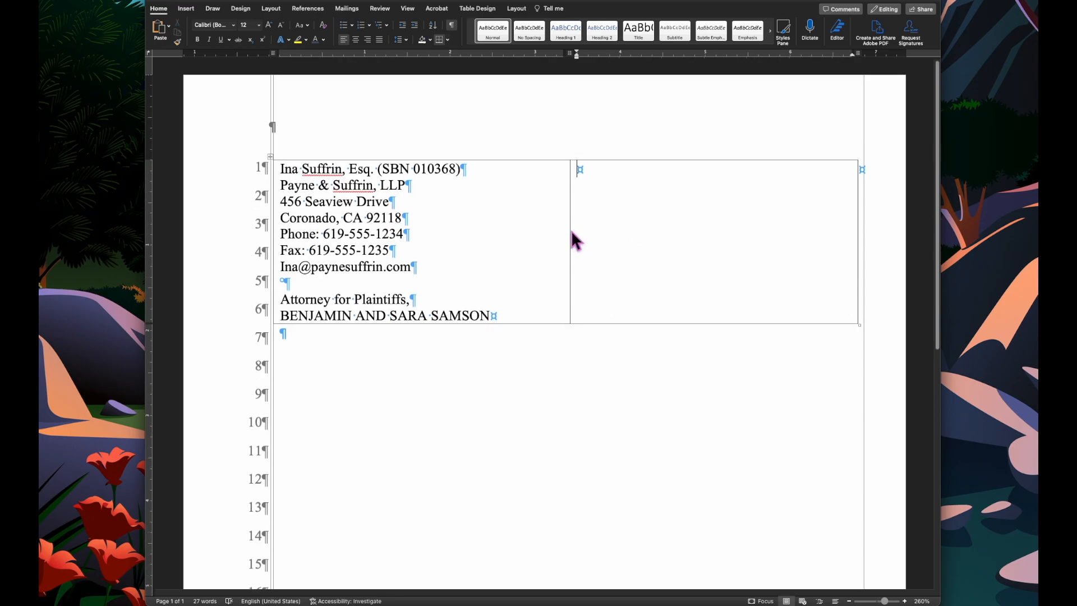
pyautogui.moveTo(570, 226); pyautogui.dragTo(837, 245)
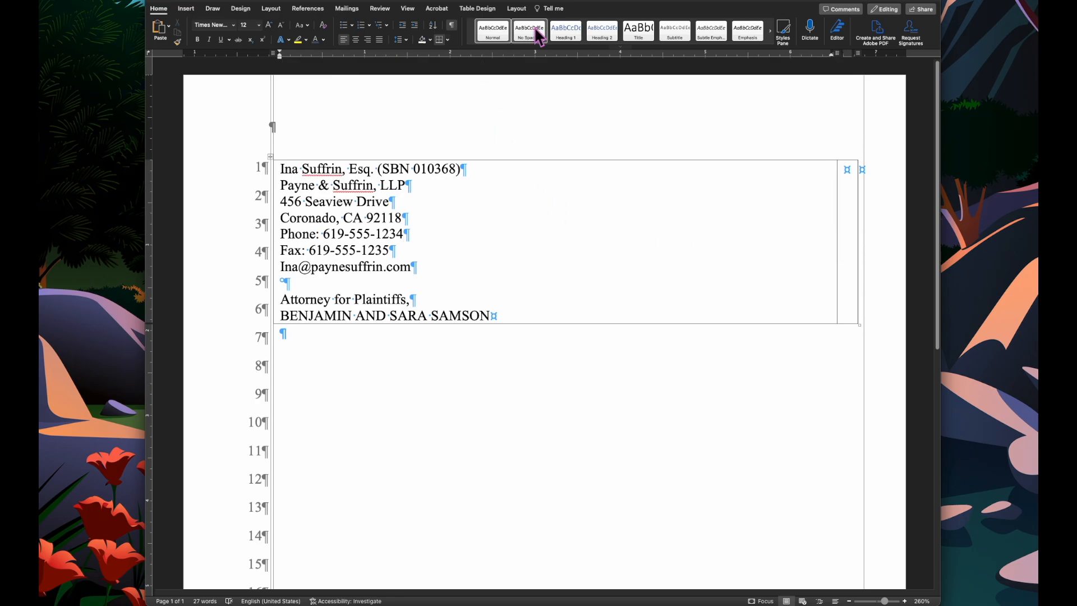
# - Remove all borders from the table
pyautogui.click(520, 10)
pyautogui.click(489, 10)
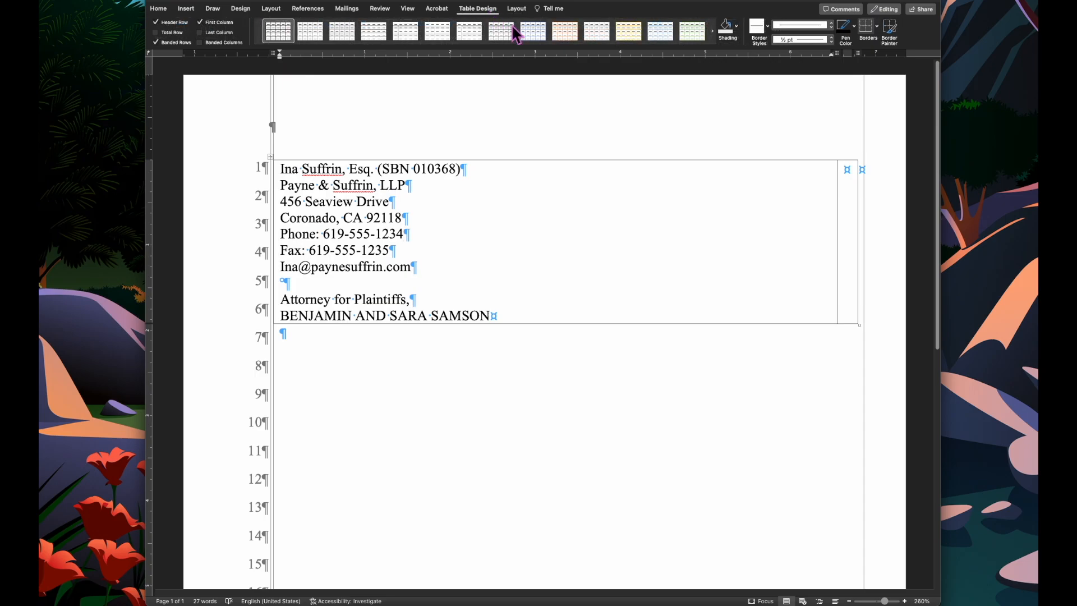
pyautogui.click(878, 27)
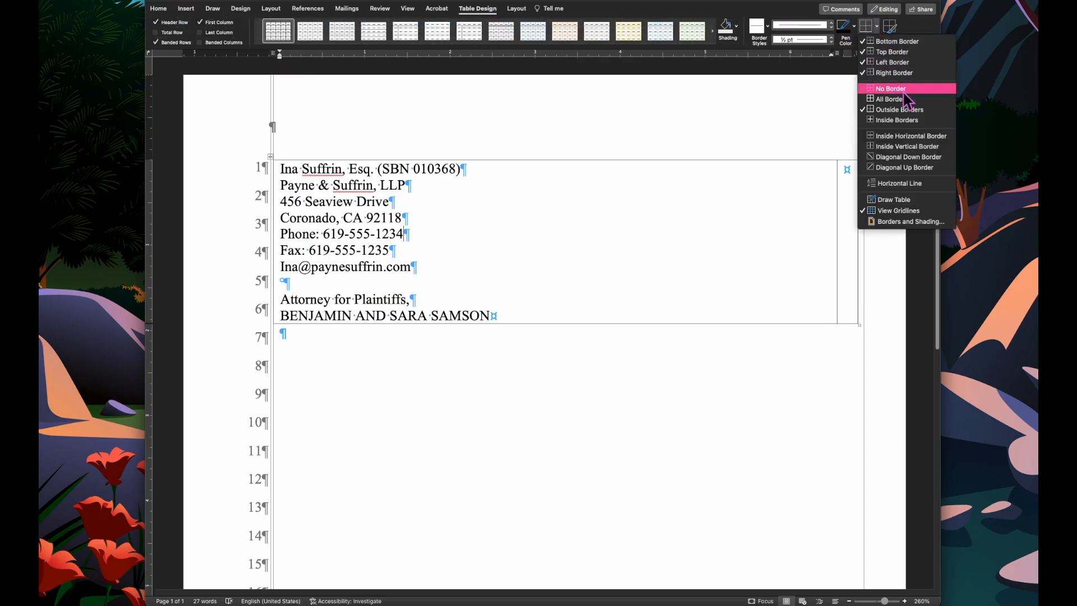
pyautogui.click(881, 87)
pyautogui.moveTo(749, 191); pyautogui.dragTo(845, 279)
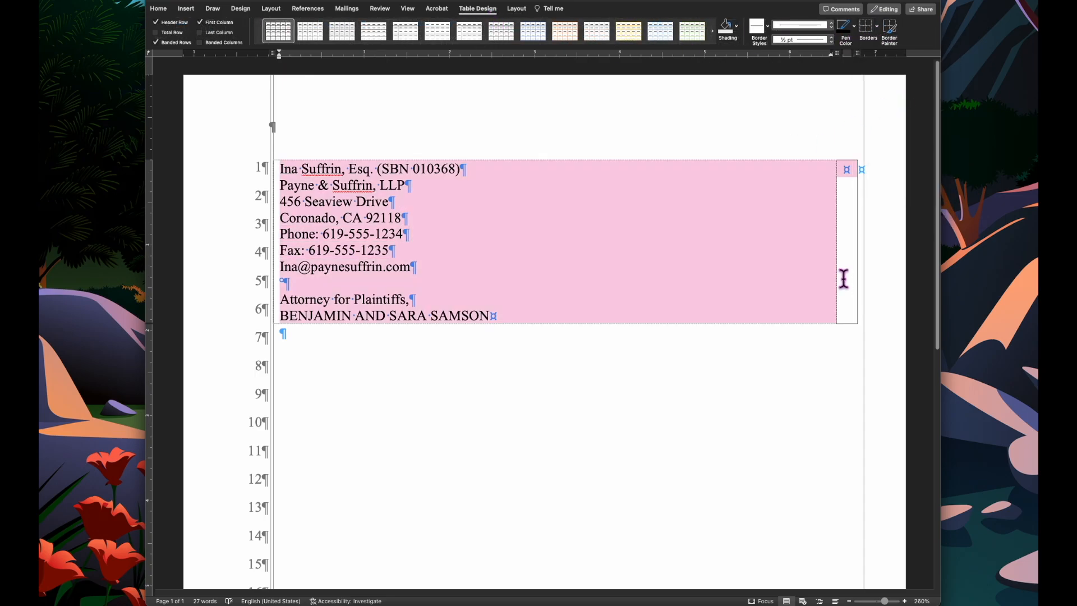
pyautogui.click(877, 27)
pyautogui.click(888, 85)
pyautogui.click(793, 219)
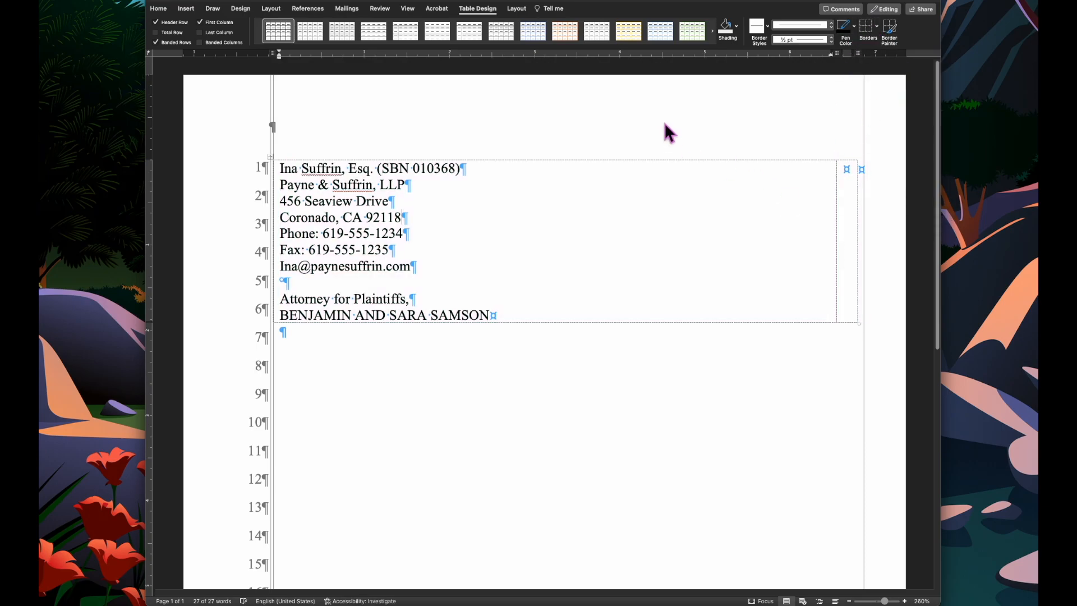
# - Toggle the table's gridline display
pyautogui.click(517, 9)
pyautogui.click(183, 33)
pyautogui.click(183, 32)
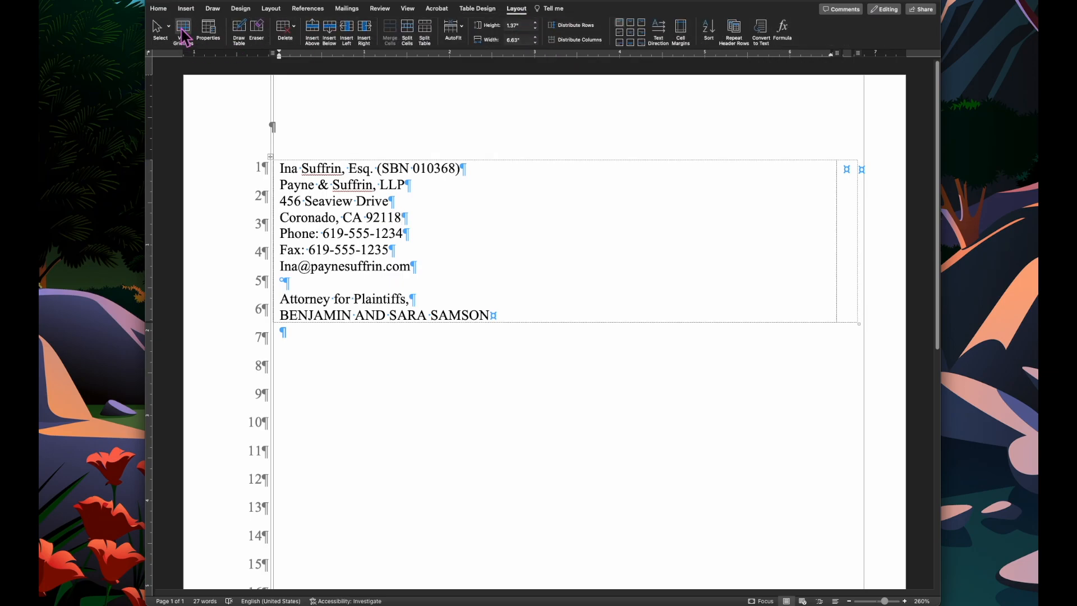
pyautogui.click(181, 32)
pyautogui.click(181, 32)
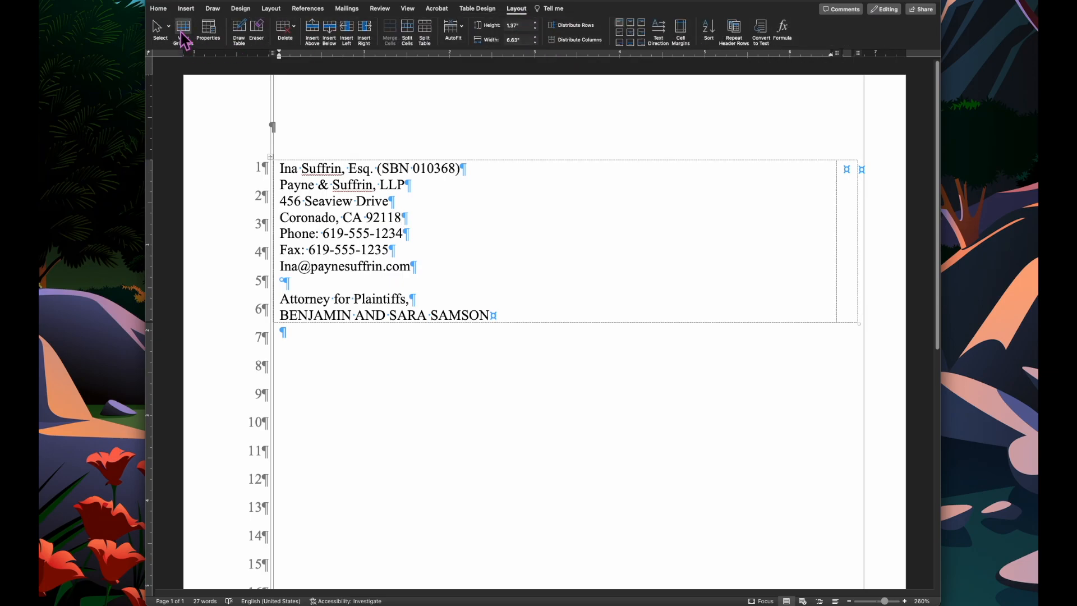
# - Type slash placeholder lines on the lines below the table
pyautogui.click(160, 9)
pyautogui.scroll(-2, 355, 163)
pyautogui.click(330, 287)
pyautogui.write('//')
pyautogui.press('Return')
pyautogui.write('/')
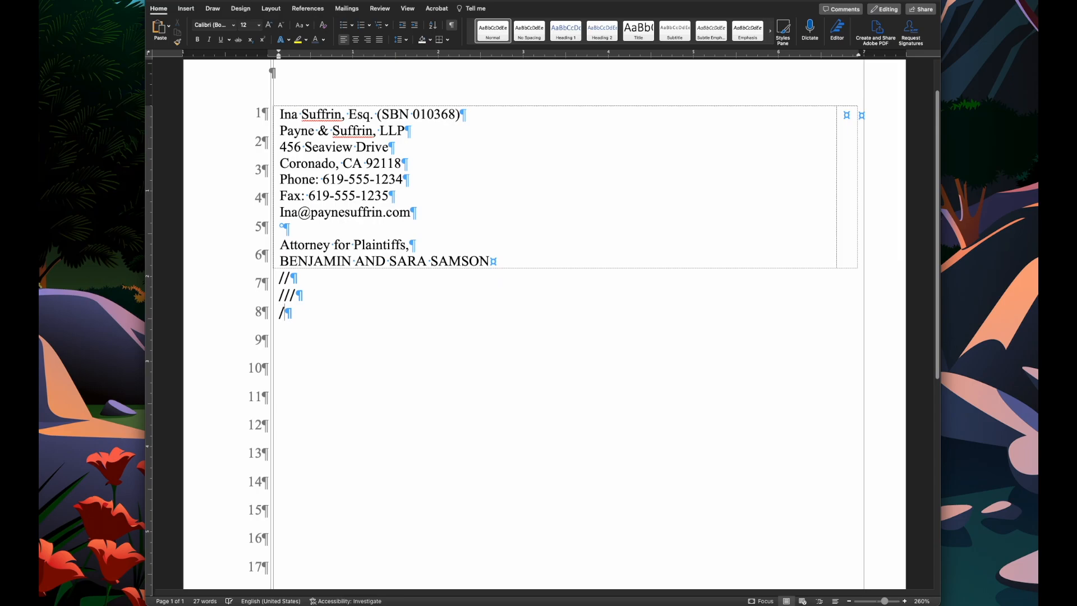
# - Set the placeholder lines' line spacing to a fixed 24 pt so they match the numbered lines
pyautogui.moveTo(331, 319); pyautogui.dragTo(271, 283)
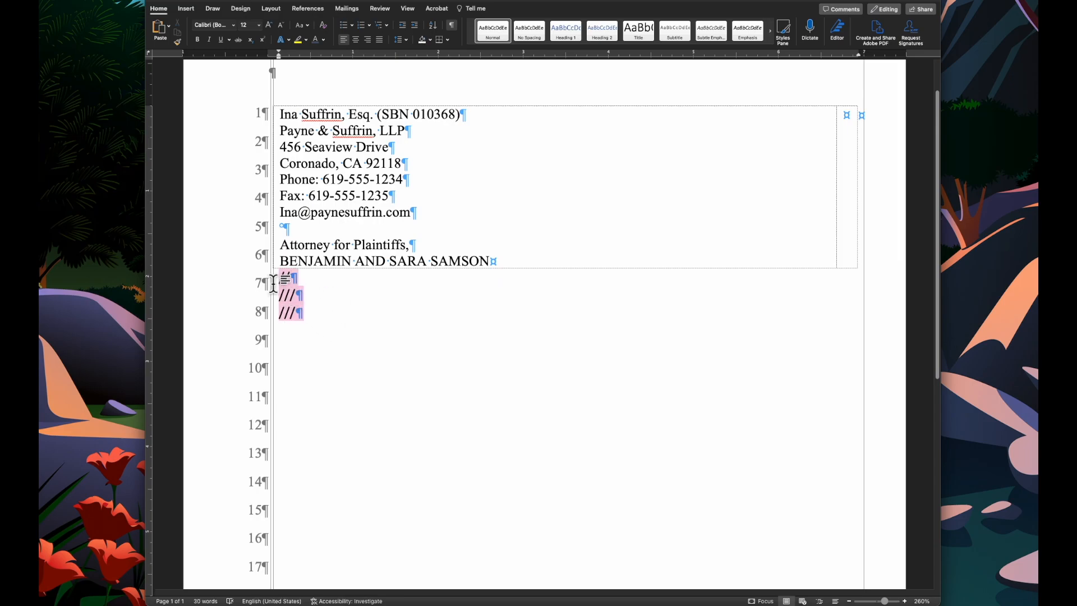
pyautogui.click(402, 40)
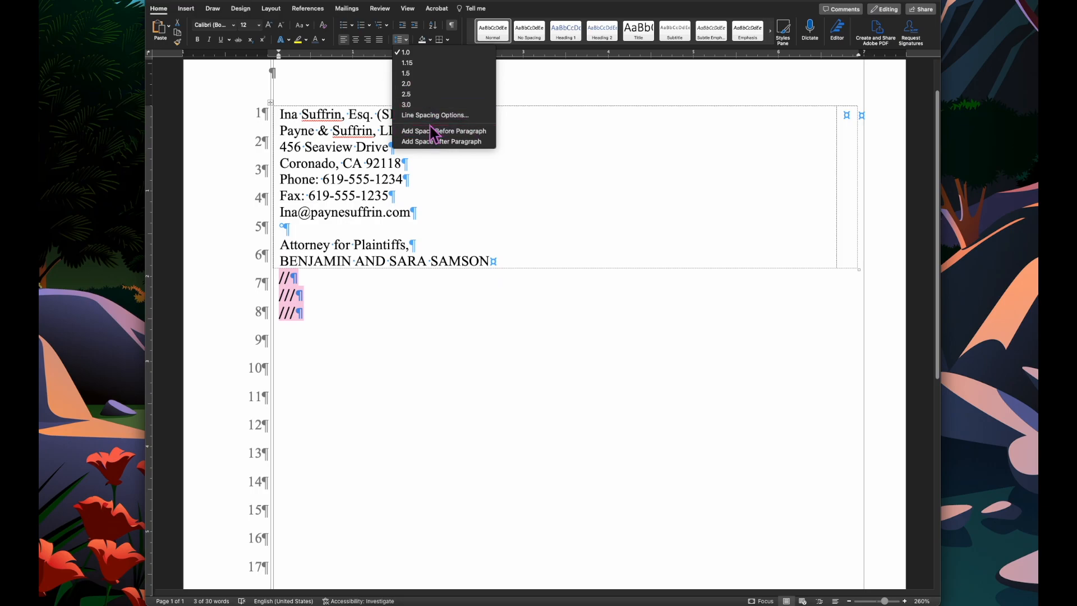
pyautogui.click(432, 119)
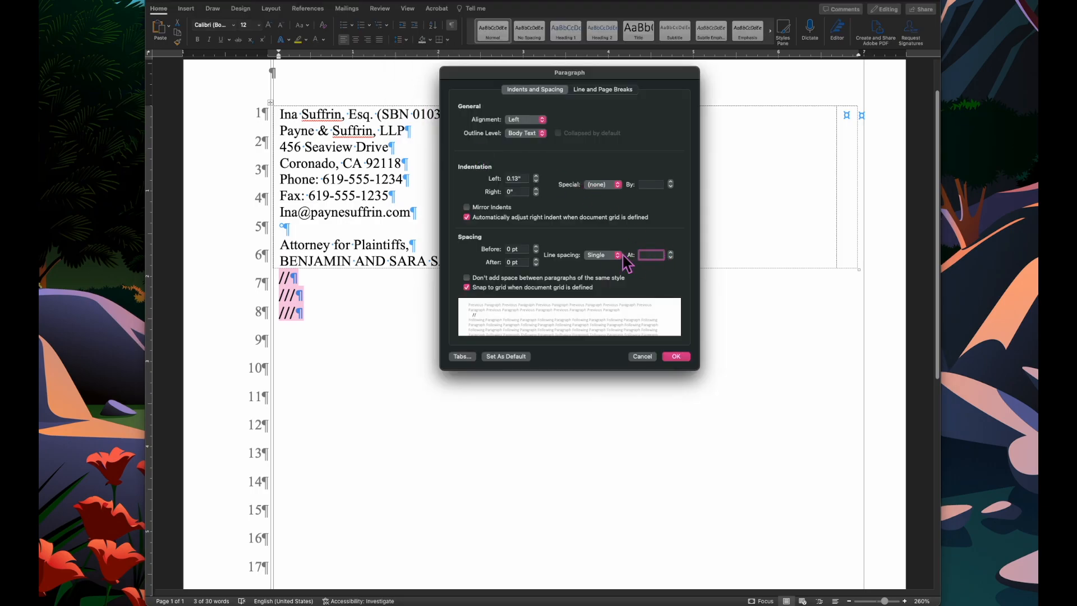
pyautogui.click(608, 257)
pyautogui.click(600, 296)
pyautogui.press('Delete')
pyautogui.write('24')
pyautogui.press('Return')
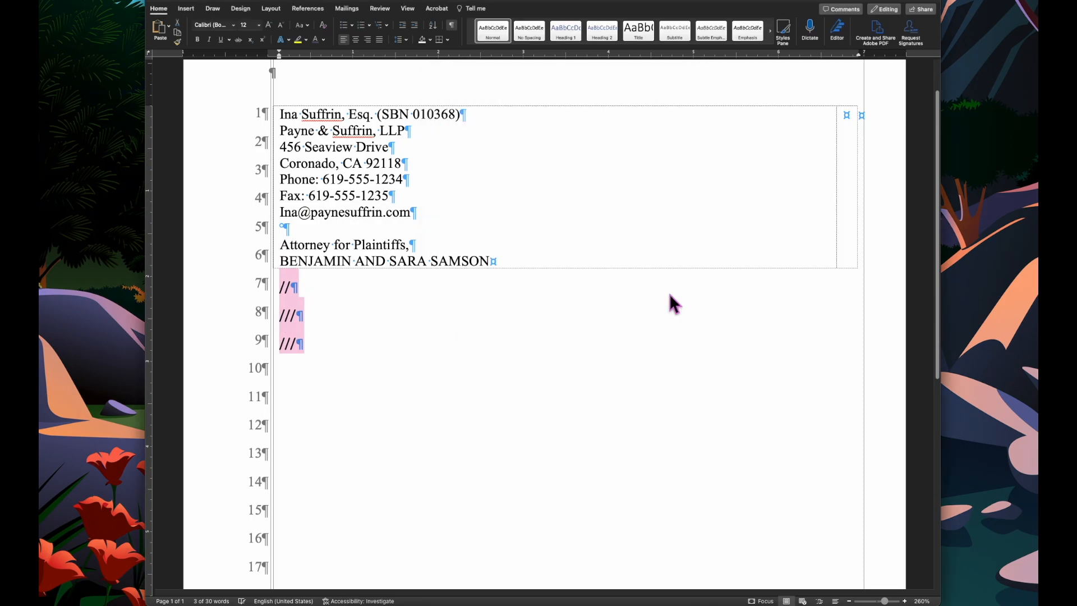
# - Replace the placeholder lines with the headings SUPERIOR COURT FOR THE STATE OF CALIFNORNIA and FOR THE COUNTY OF SAN DIEGO
pyautogui.click(625, 311)
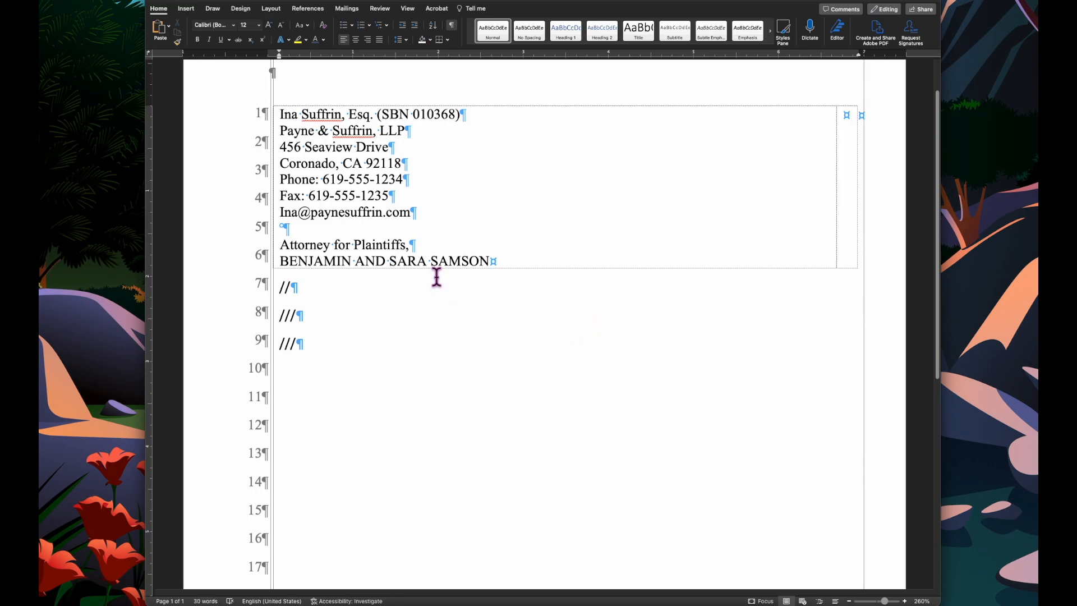
pyautogui.click(311, 286)
pyautogui.scroll(2, 337, 367)
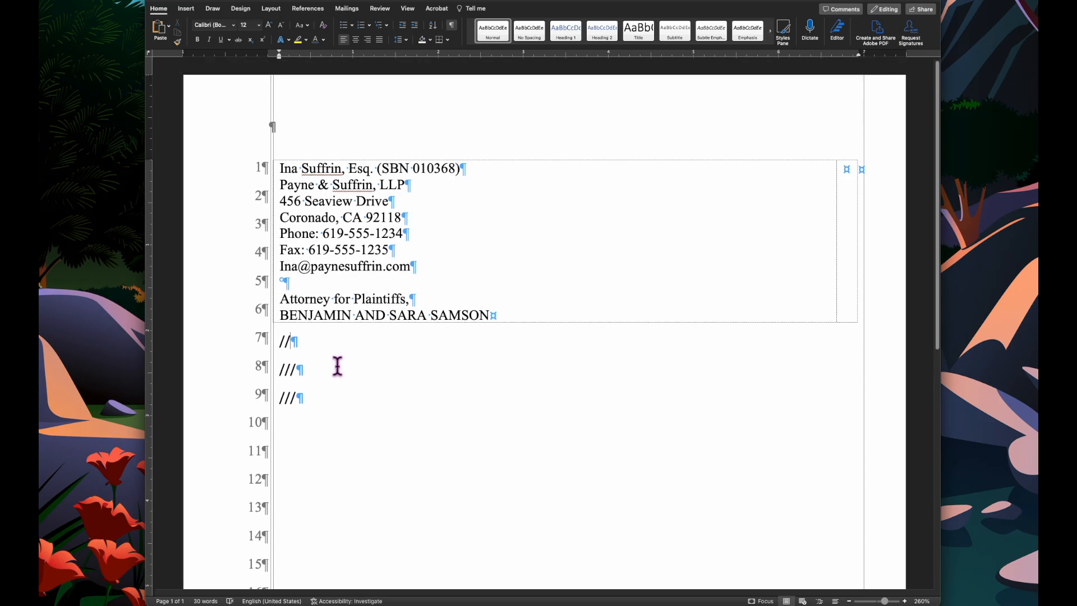
pyautogui.scroll(-6, 331, 391)
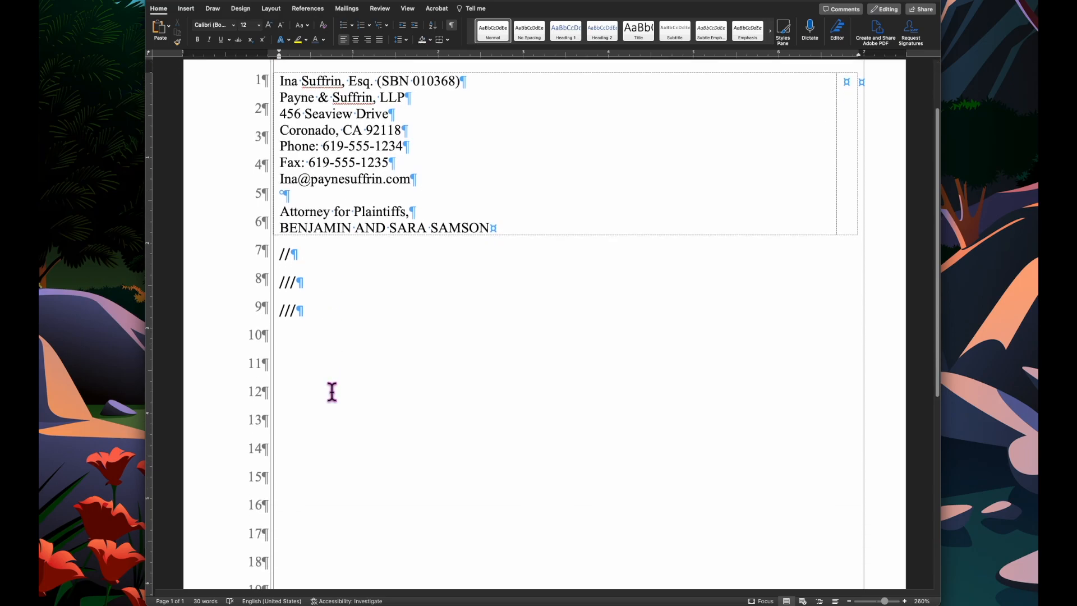
pyautogui.scroll(6, 332, 398)
pyautogui.moveTo(332, 399); pyautogui.dragTo(282, 340)
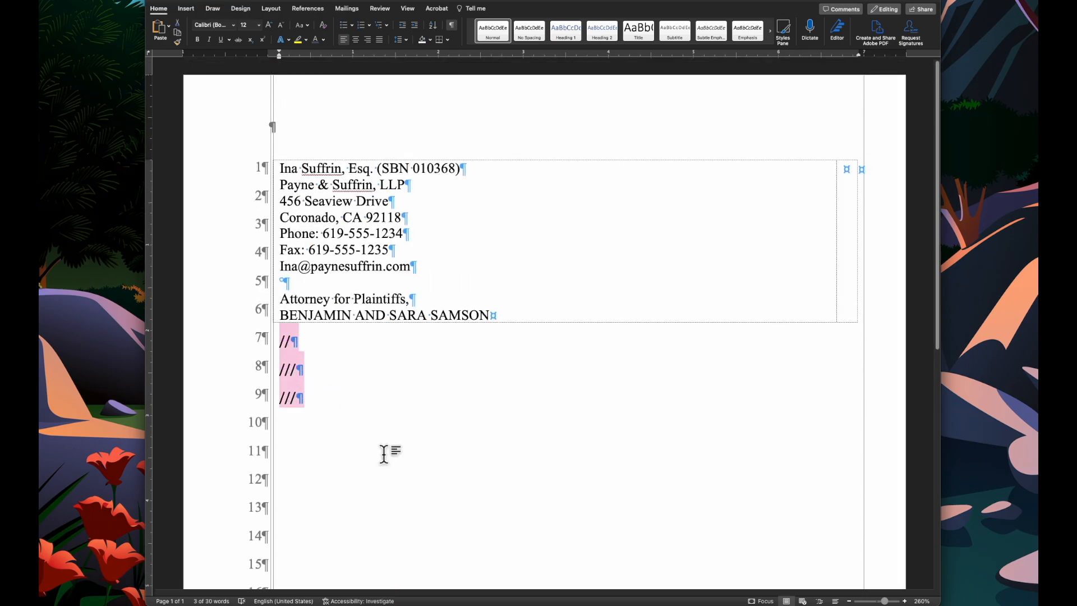
pyautogui.press('BackSpace')
pyautogui.write('SUPERIOR COU')
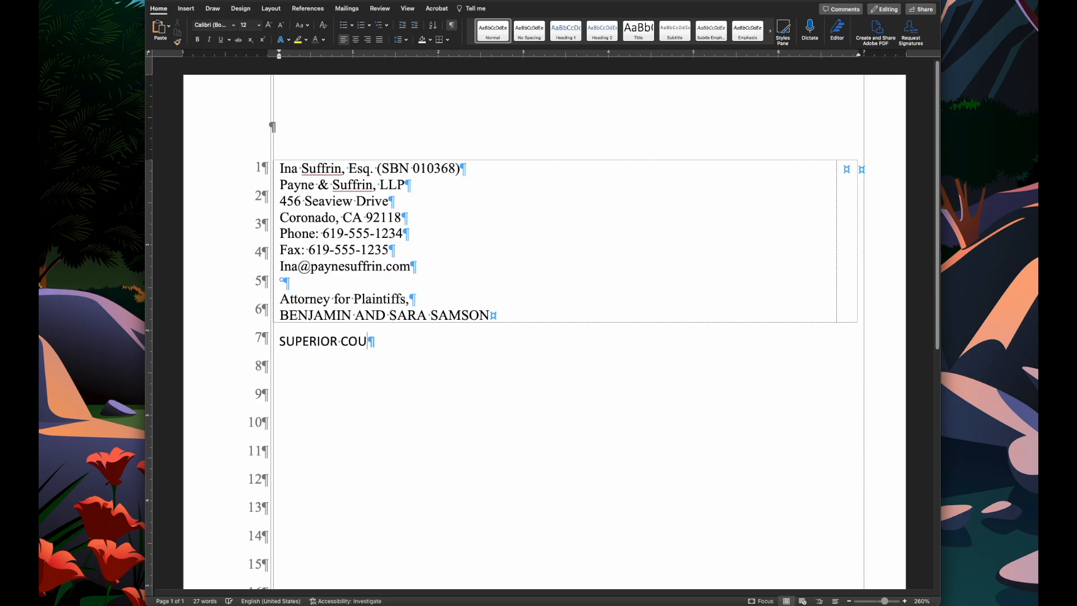
pyautogui.write('RT FOR THE STATE O')
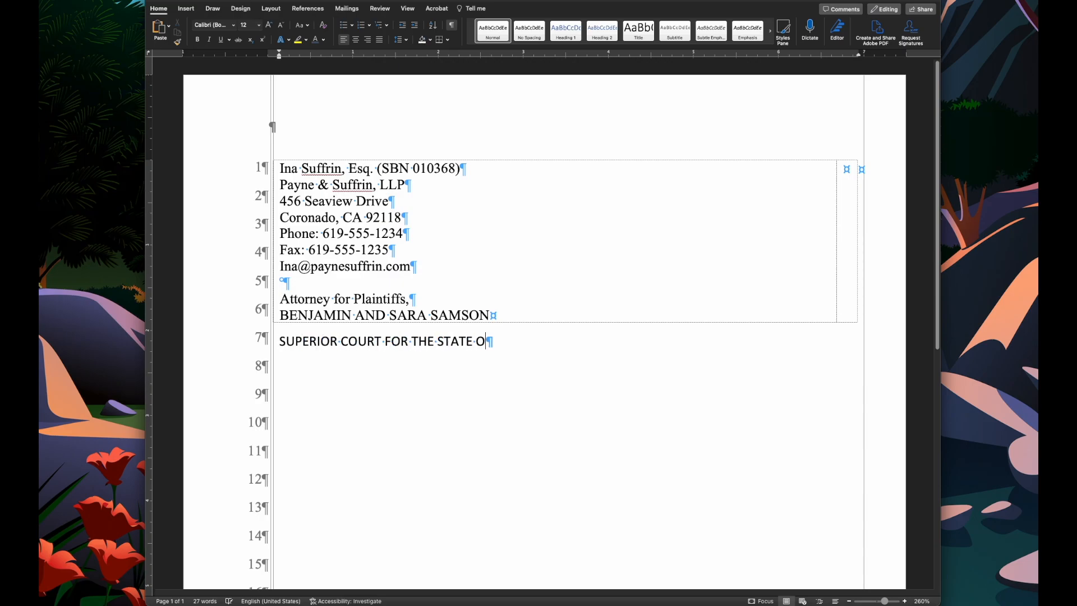
pyautogui.write('F CALIFNORNIA ')
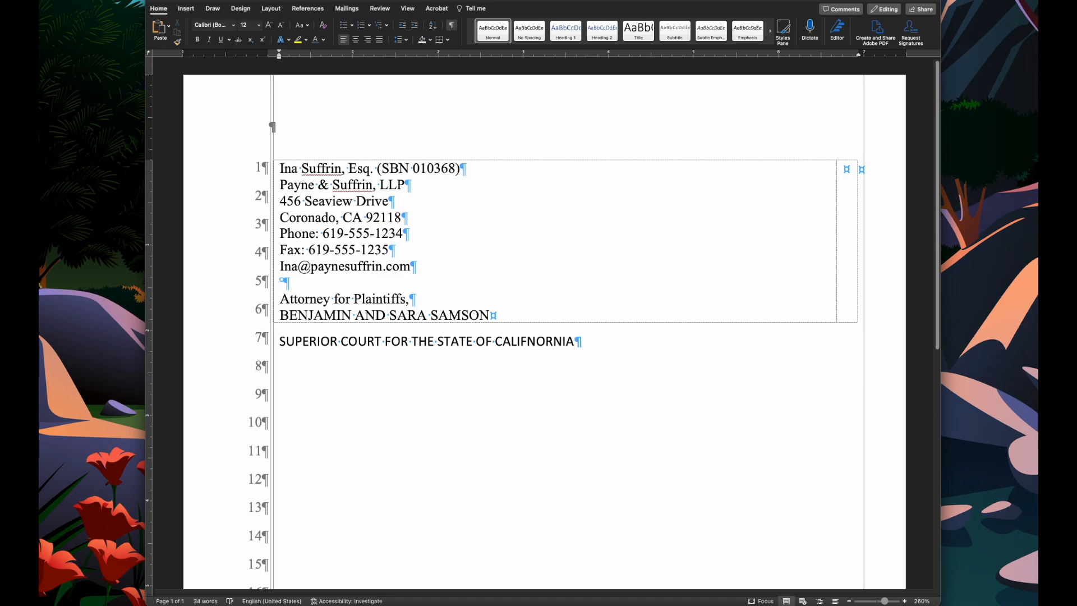
pyautogui.write('FOR THE COUNTY OF SAN ')
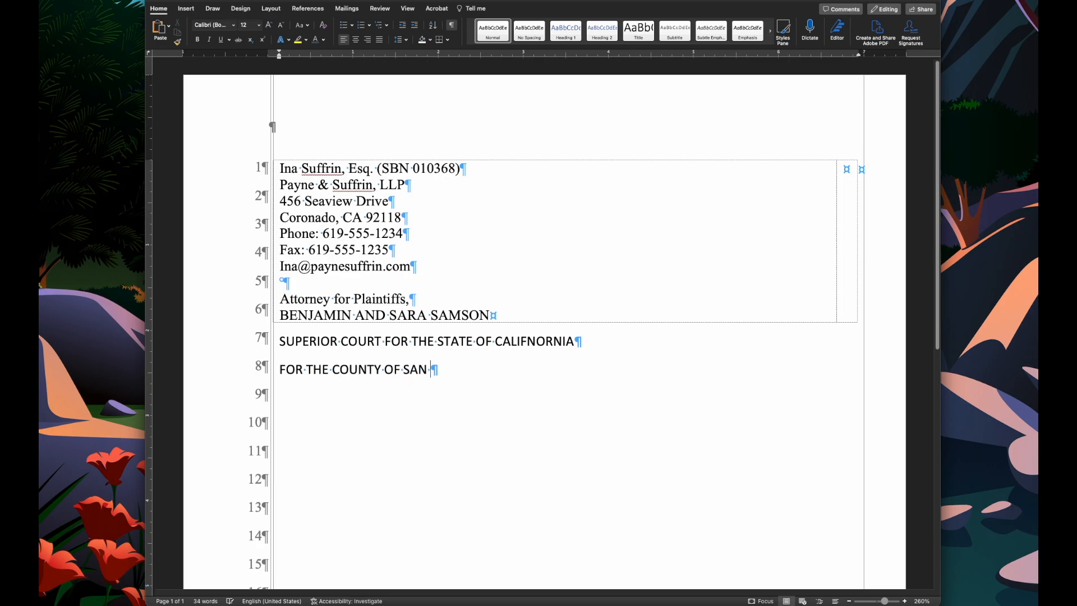
pyautogui.write('DIEGO')
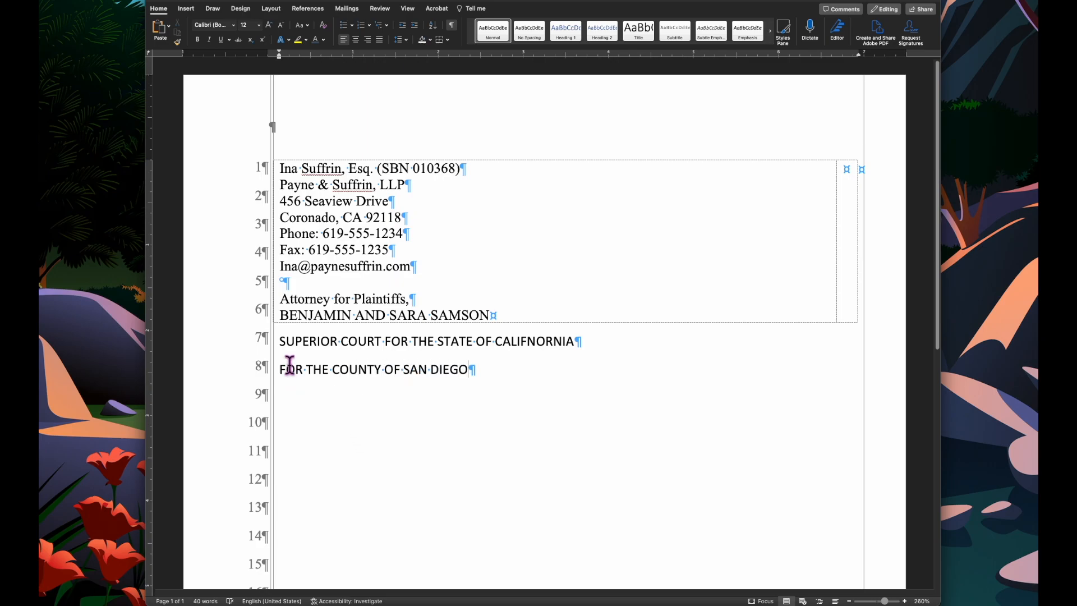
# - Center both court heading lines and format them as bold Times New Roman
pyautogui.keyDown('shift'); pyautogui.click(281, 344); pyautogui.keyUp('shift')
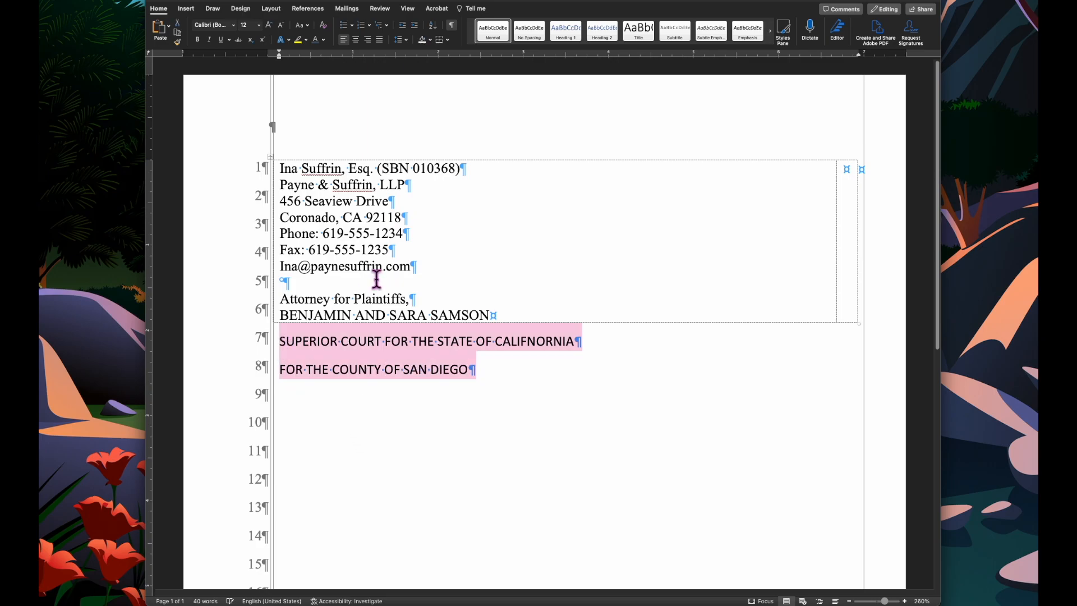
pyautogui.click(356, 40)
pyautogui.click(233, 25)
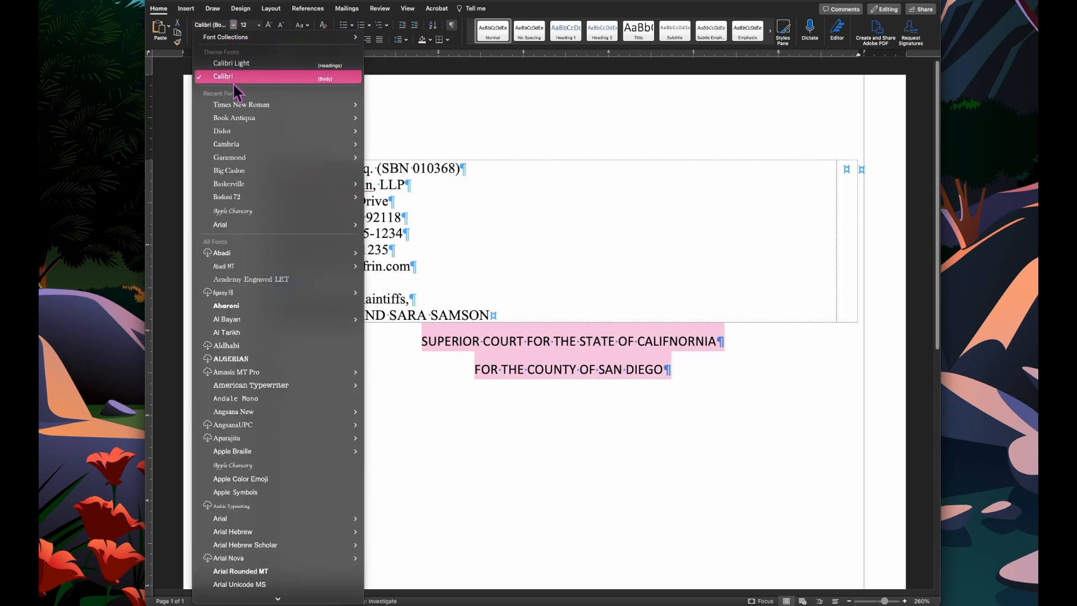
pyautogui.click(241, 103)
pyautogui.click(197, 39)
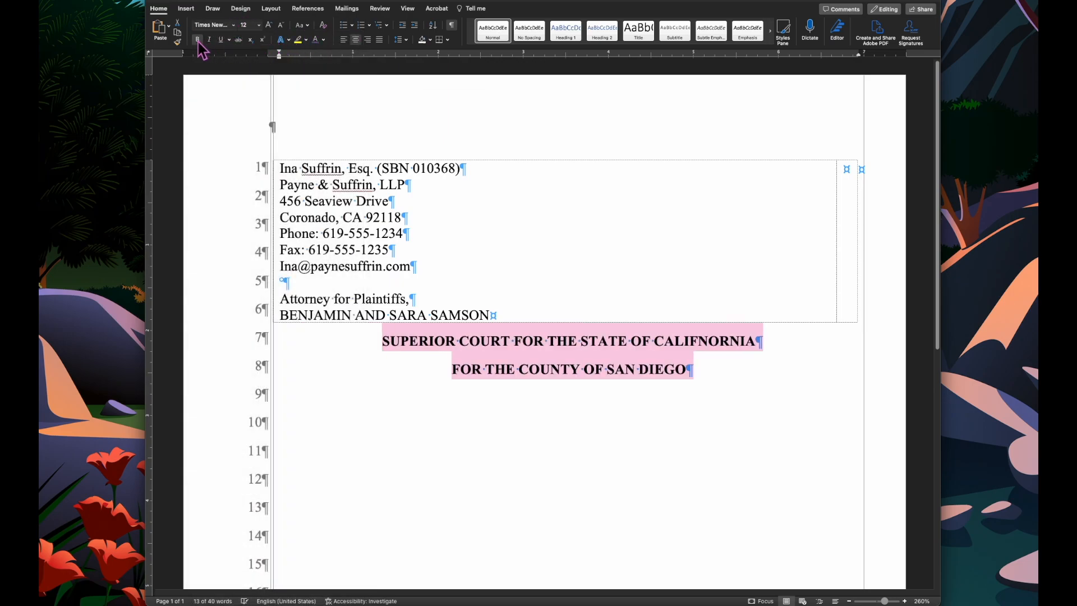
# - Start a new left-aligned empty paragraph after the FOR THE COUNTY OF SAN DIEGO heading
pyautogui.click(457, 374)
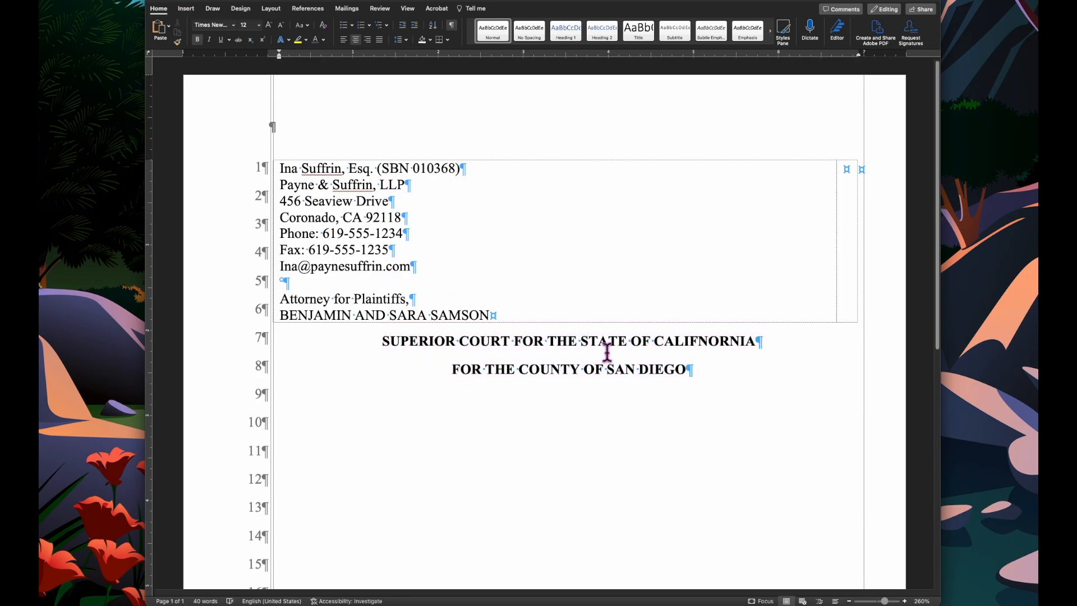
pyautogui.click(705, 368)
pyautogui.press('Return')
pyautogui.click(343, 40)
pyautogui.scroll(-3, 442, 321)
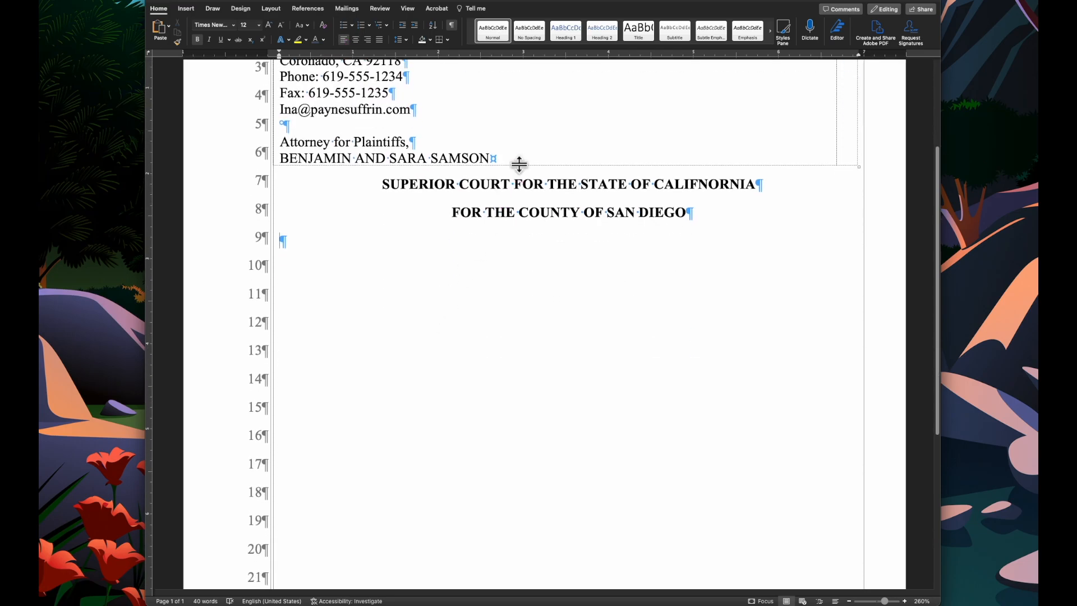
# - Lower the attorney table's bottom border by about one line so the headings move down
pyautogui.moveTo(519, 163); pyautogui.dragTo(517, 190)
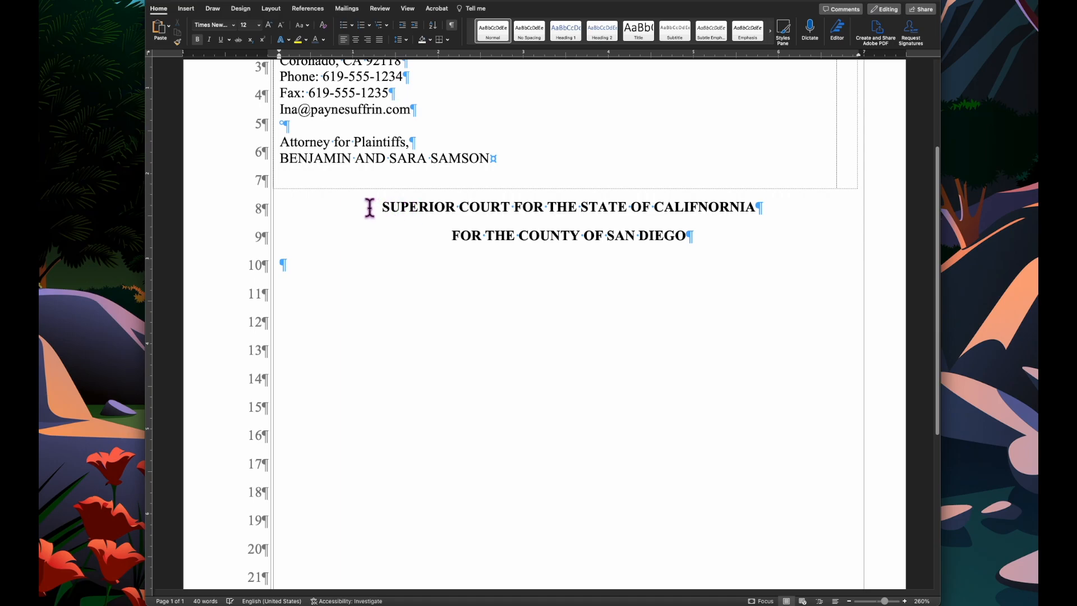
pyautogui.scroll(3, 381, 207)
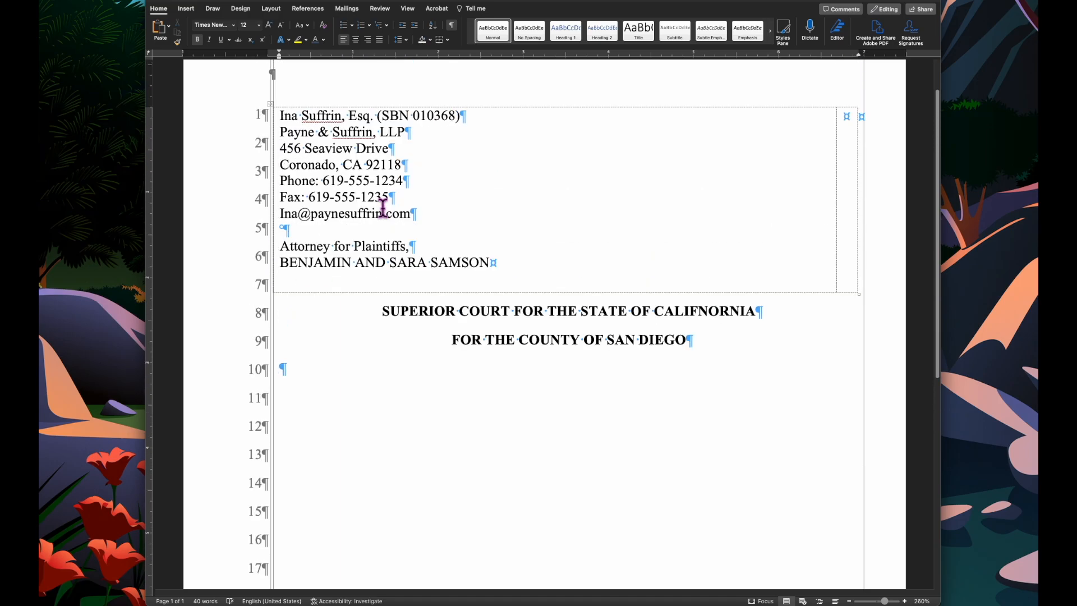
pyautogui.scroll(2, 383, 207)
pyautogui.scroll(-5, 543, 337)
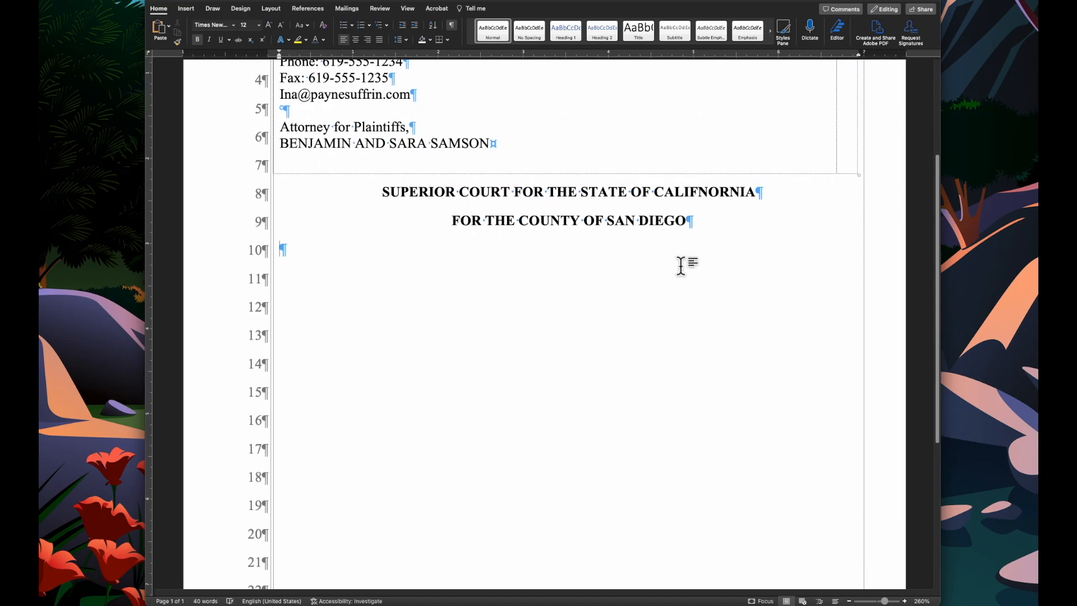
pyautogui.scroll(1, 680, 265)
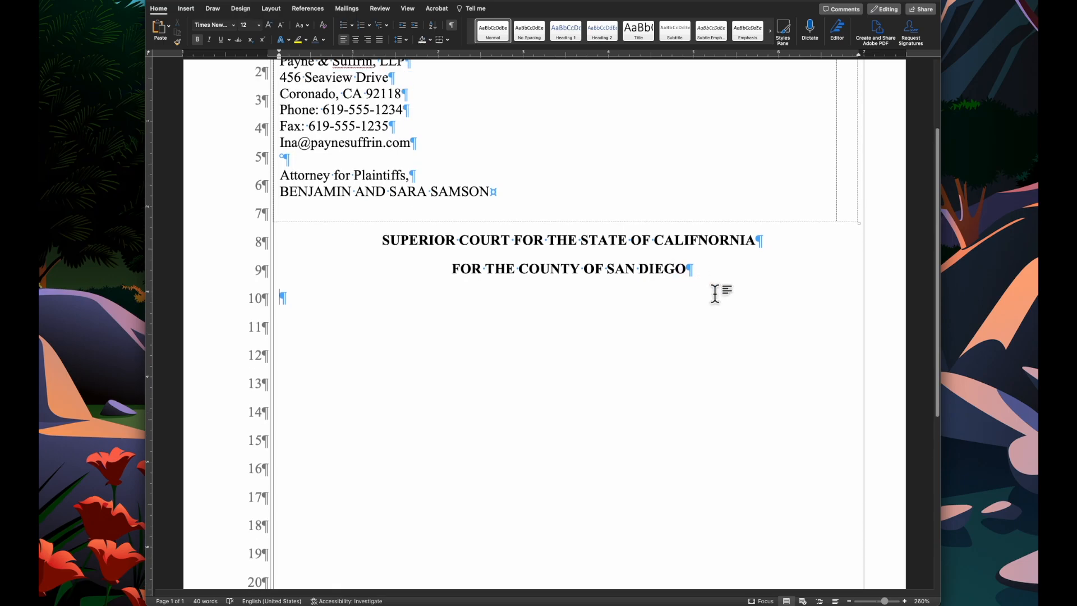
# - Correct the misspelling in the first heading so it reads CALIFORNIA
pyautogui.click(699, 241)
pyautogui.press('Delete')
pyautogui.press('Delete')
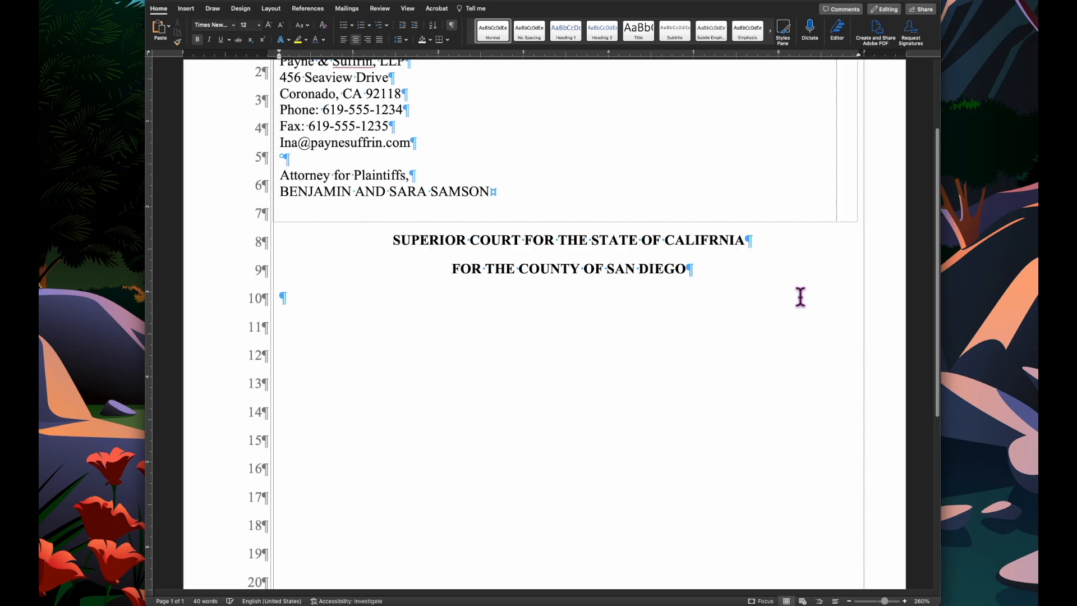
pyautogui.write('o')
pyautogui.press('BackSpace')
pyautogui.write('O')
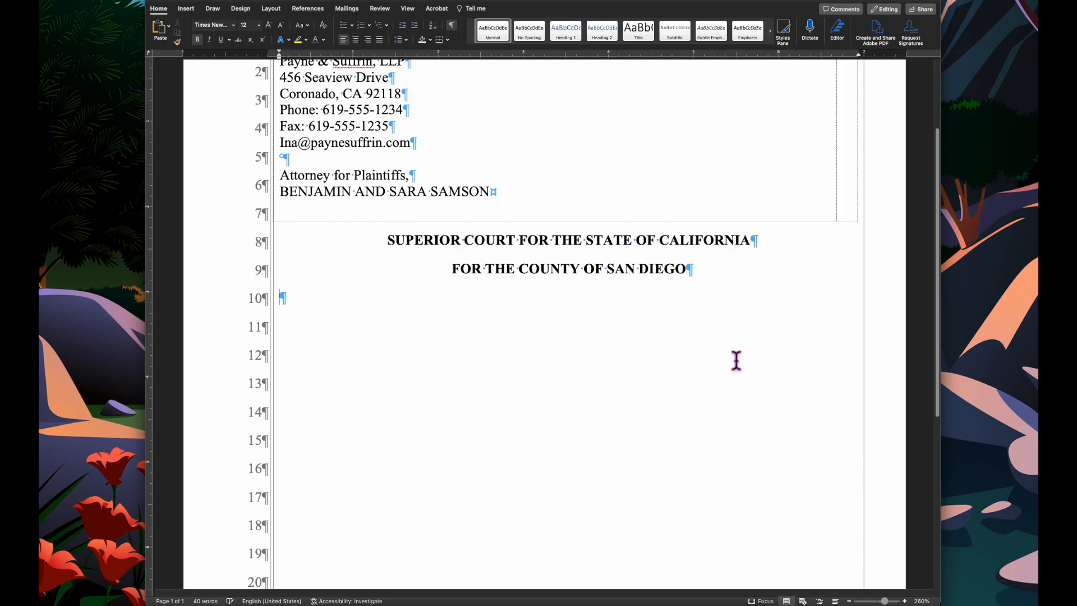
# - Add another blank paragraph below the headings and insert a 2x2 table there
pyautogui.scroll(-2, 737, 360)
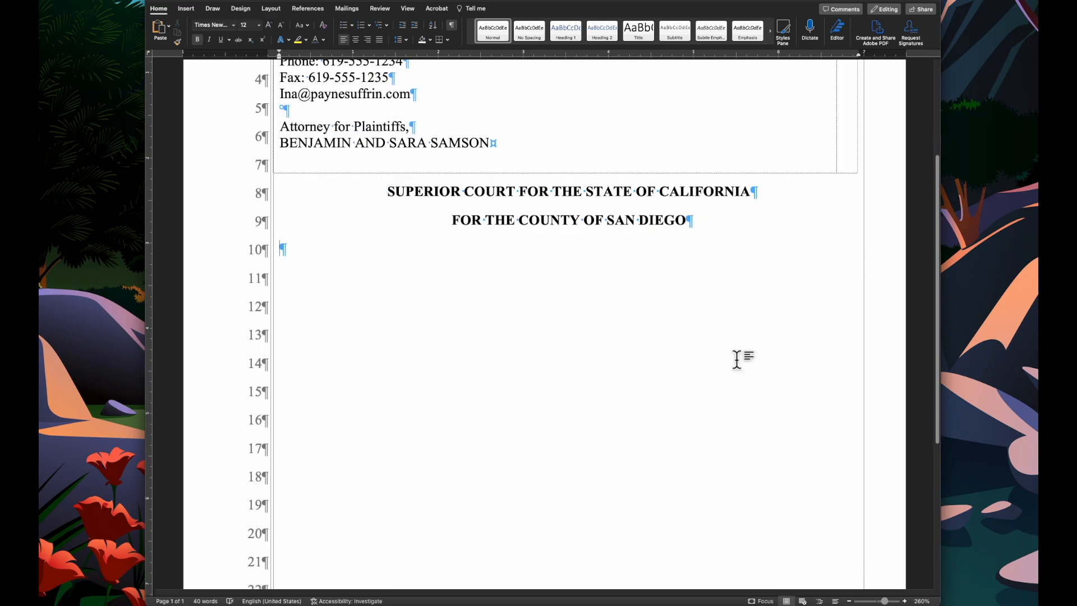
pyautogui.press('Return')
pyautogui.click(187, 8)
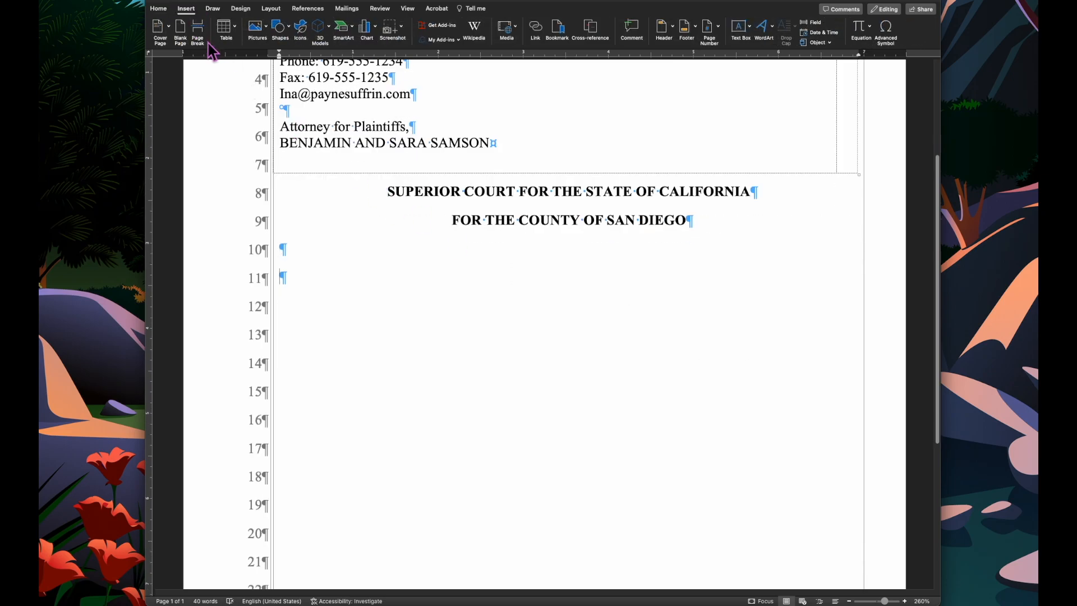
pyautogui.click(226, 28)
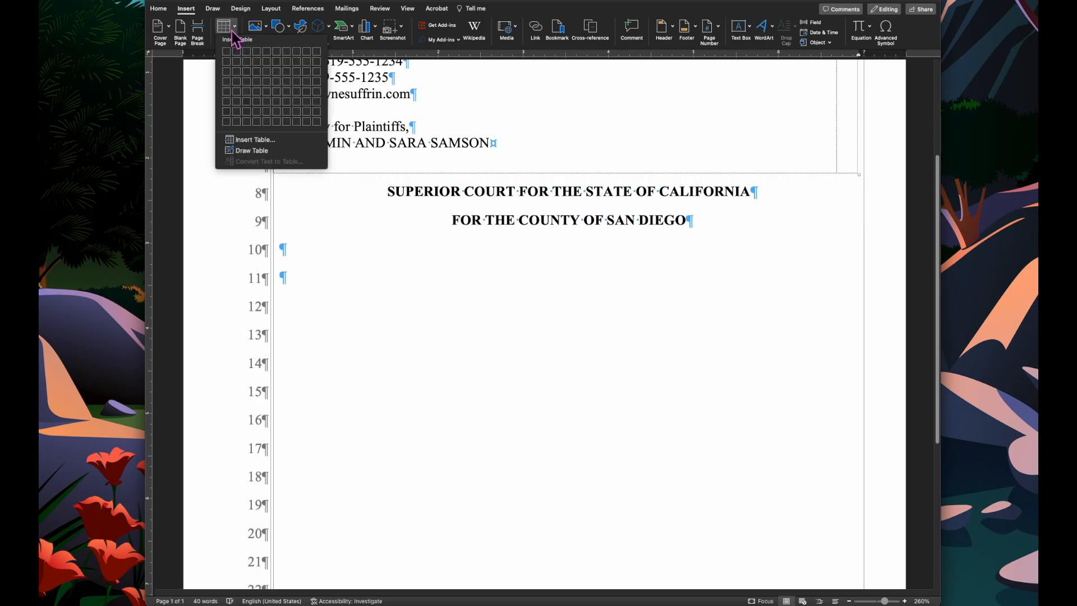
pyautogui.click(237, 62)
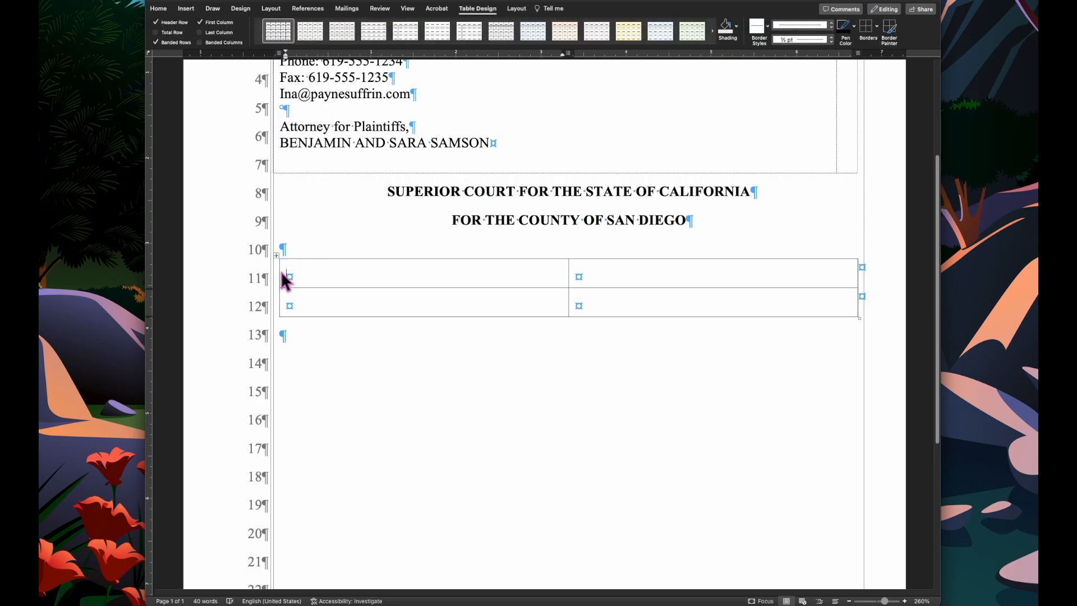
# - Stretch the new table's left and right edges out to the margin rules
pyautogui.moveTo(279, 276); pyautogui.dragTo(275, 277)
pyautogui.moveTo(856, 272); pyautogui.dragTo(864, 274)
pyautogui.scroll(-3, 838, 338)
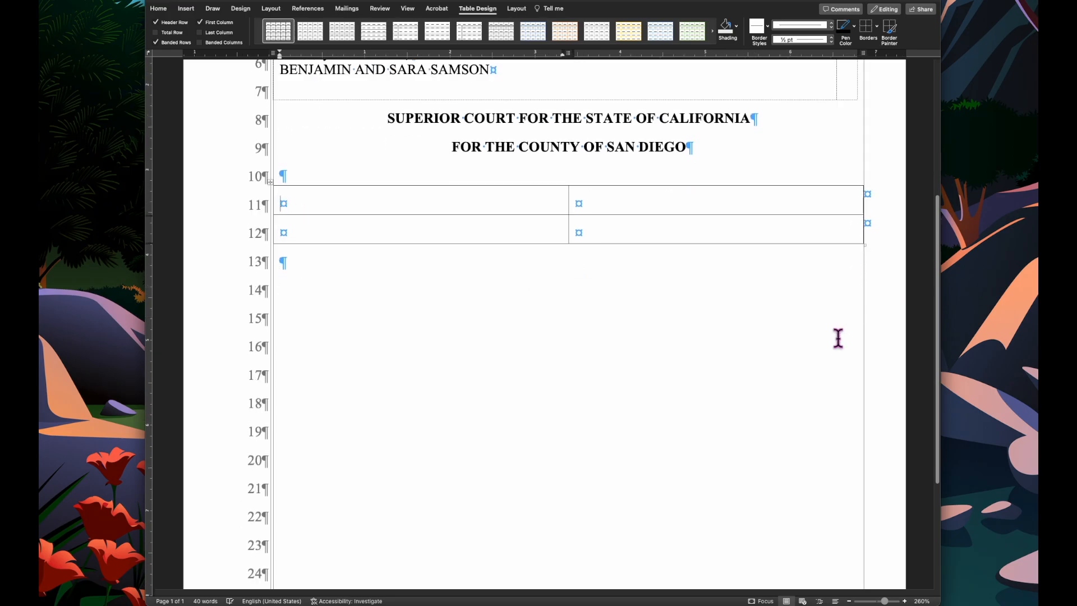
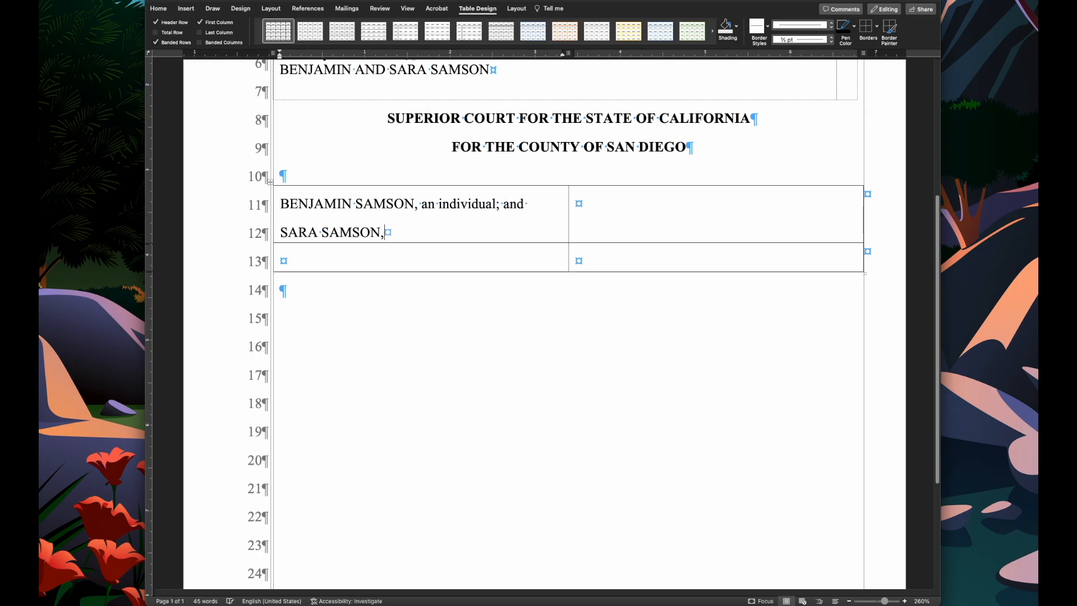
# - In the table's first cell, enter the two plaintiffs' names as individuals, then lines Plaintiffs, and v
pyautogui.write(' an individual;')
pyautogui.press('Return')
pyautogui.write('Plaintiffs,')
pyautogui.press('Return')
pyautogui.write('v.')
pyautogui.press('Return')
# - Add the lines EMERALD'S CATERING INC., a corporation; and DOES 1 to 25 inclusive, and Defendant. below v
pyautogui.write("EMERALD's")
pyautogui.press('BackSpace')
pyautogui.write('S CATERING INC., a corporation; and DOES')
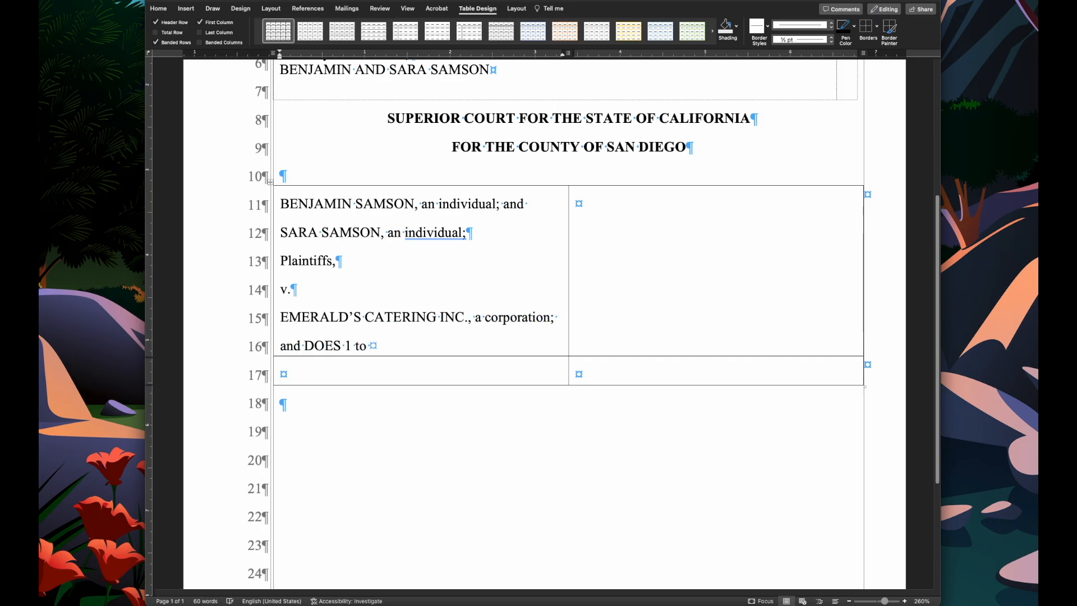
pyautogui.write(' 1 to 25 inclusive,')
pyautogui.press('Return')
pyautogui.write('Defendant.')
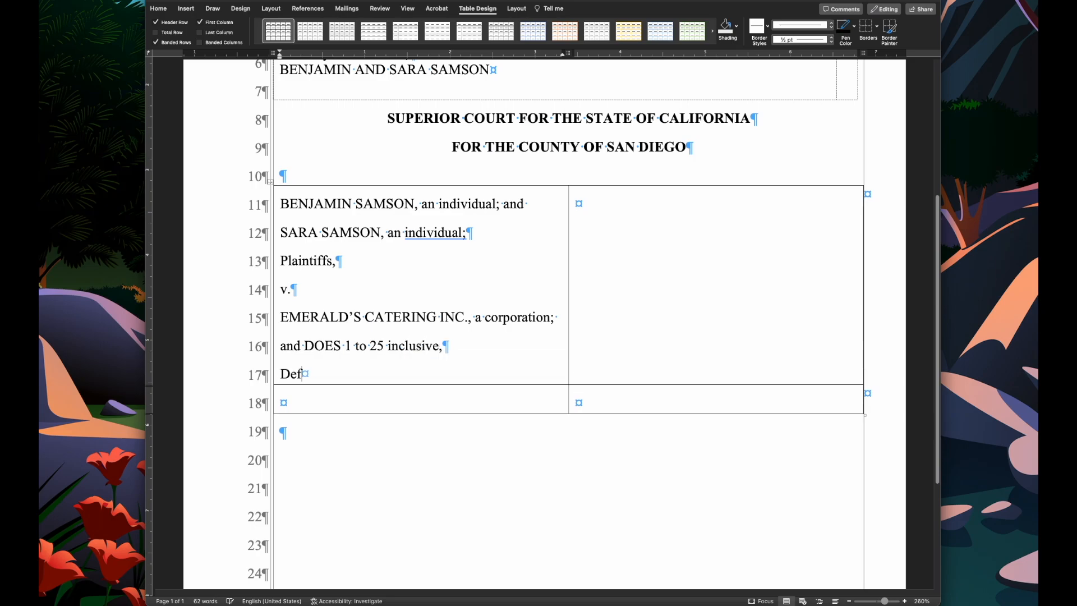
# - Indent the Plaintiffs, line to about the middle of the cell
pyautogui.click(281, 261)
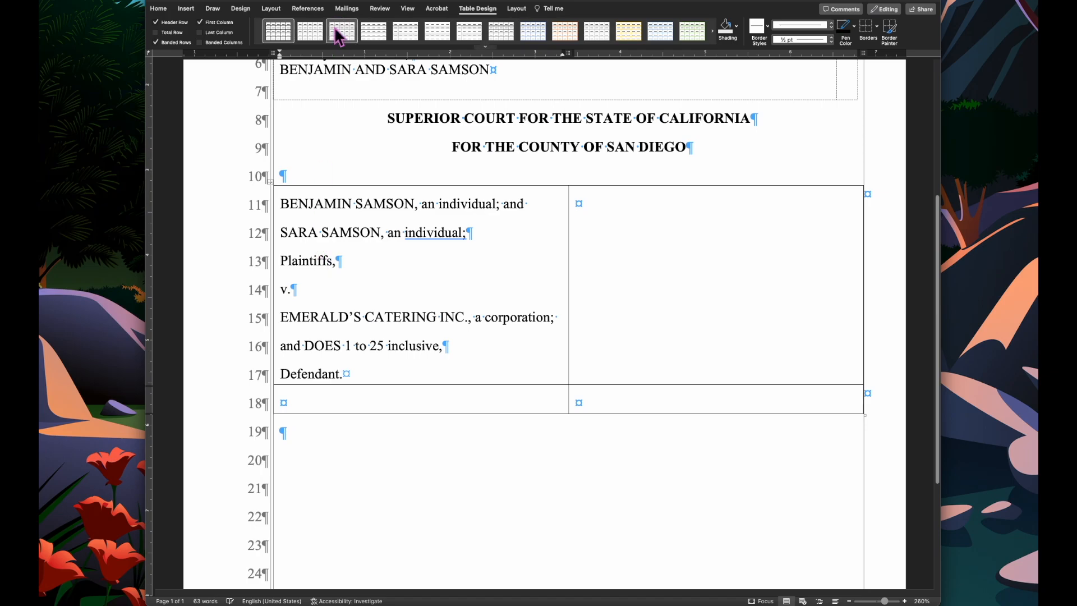
pyautogui.click(279, 57)
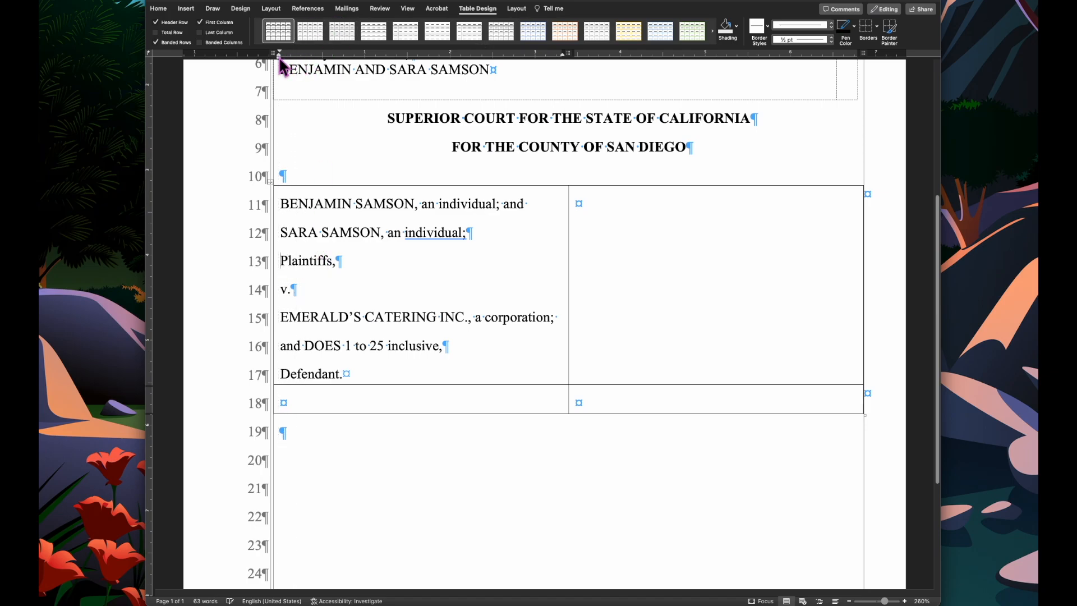
pyautogui.moveTo(281, 59)
pyautogui.mouseDown()
pyautogui.moveTo(492, 99)
pyautogui.moveTo(455, 87)
pyautogui.mouseUp()
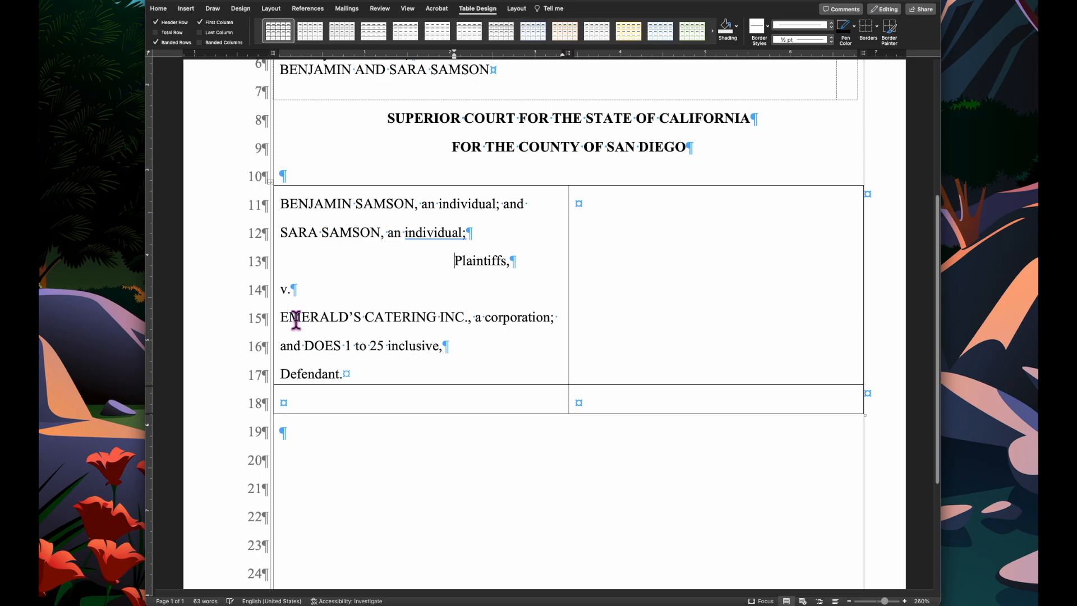
# - Indent the v. line slightly from the cell edge
pyautogui.click(281, 290)
pyautogui.moveTo(280, 59); pyautogui.dragTo(323, 65)
pyautogui.scroll(-2, 409, 233)
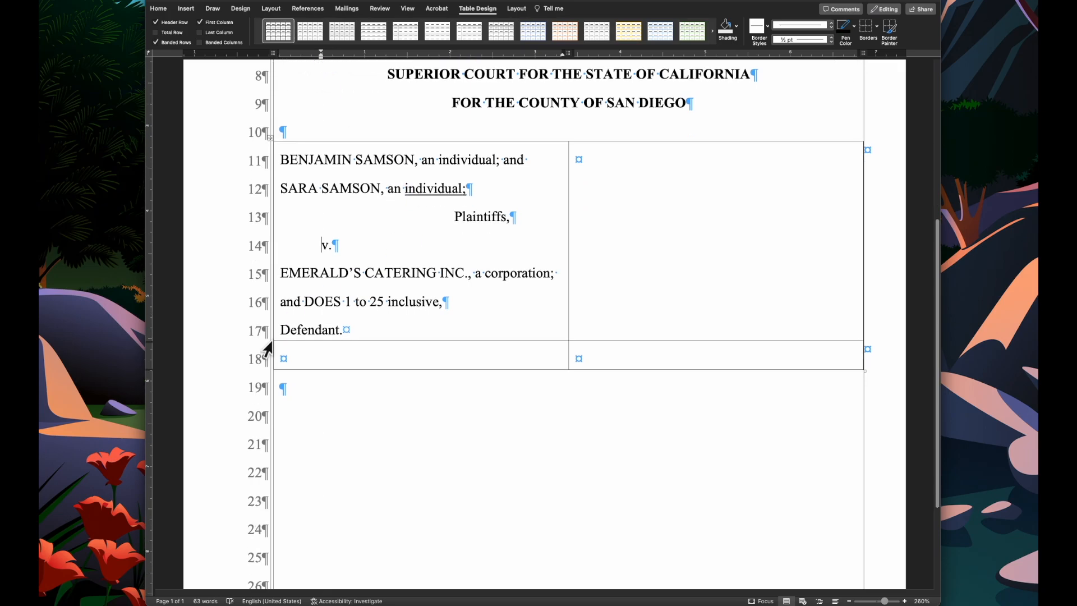
# - Indent the Defendant. line to match Plaintiffs, and lower the row's bottom border slightly
pyautogui.click(281, 330)
pyautogui.moveTo(279, 58)
pyautogui.mouseDown()
pyautogui.moveTo(449, 62)
pyautogui.moveTo(456, 78)
pyautogui.mouseUp()
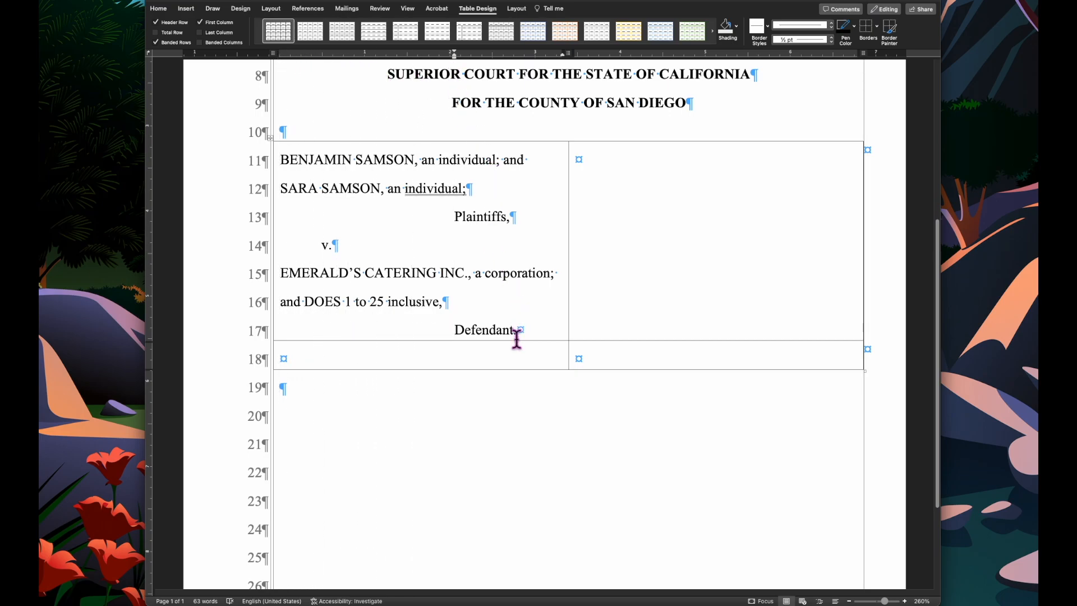
pyautogui.moveTo(516, 340); pyautogui.dragTo(517, 347)
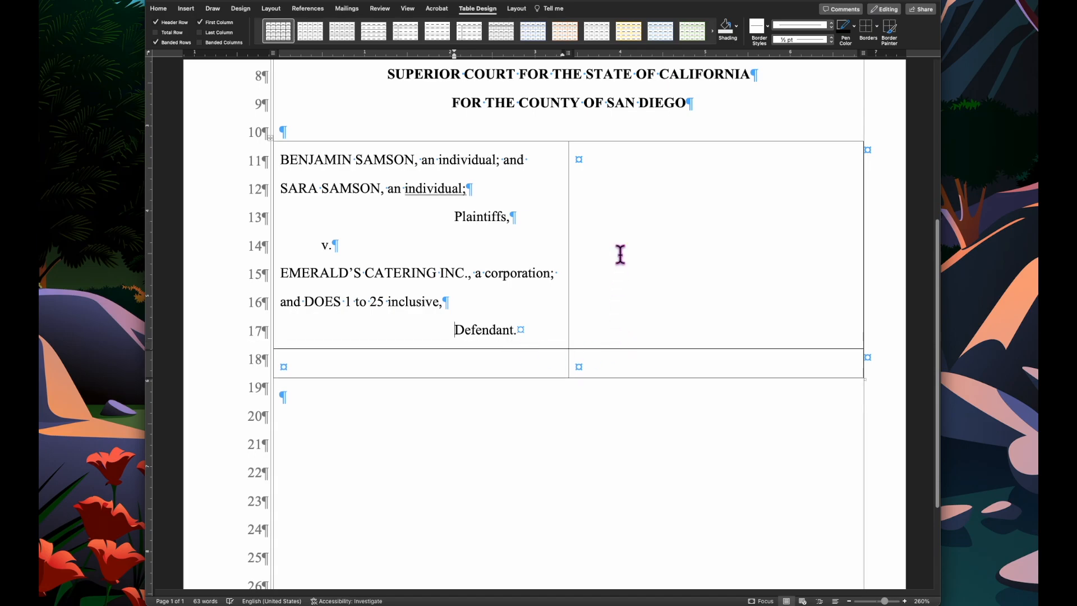
pyautogui.scroll(1, 620, 255)
pyautogui.moveTo(568, 220)
pyautogui.mouseDown()
pyautogui.moveTo(539, 220)
pyautogui.moveTo(581, 221)
pyautogui.moveTo(569, 221)
pyautogui.mouseUp()
pyautogui.click(628, 224)
pyautogui.write('C')
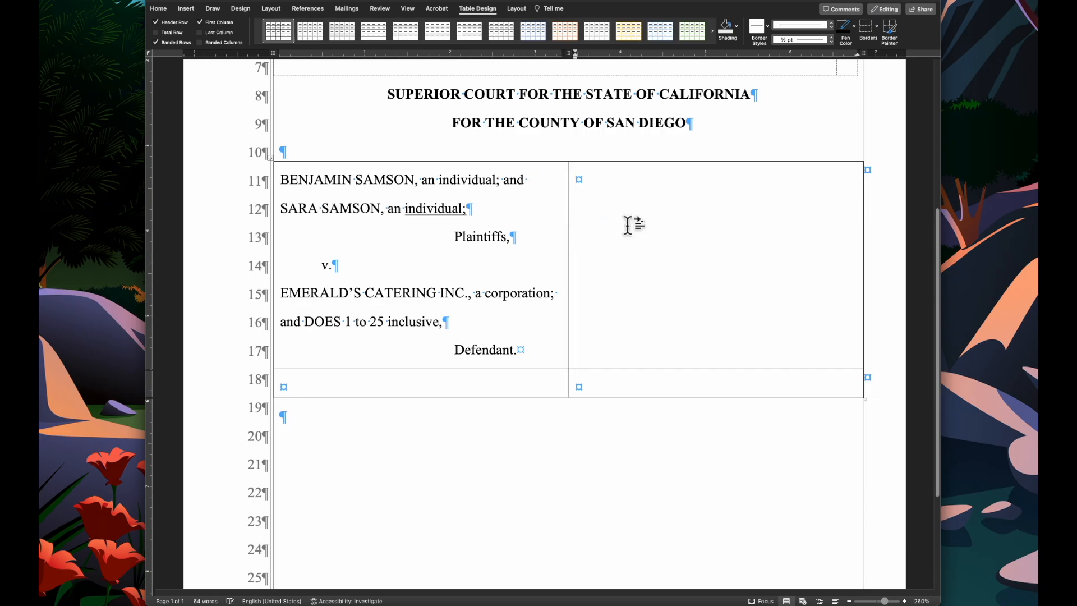
pyautogui.write('Case No.:')
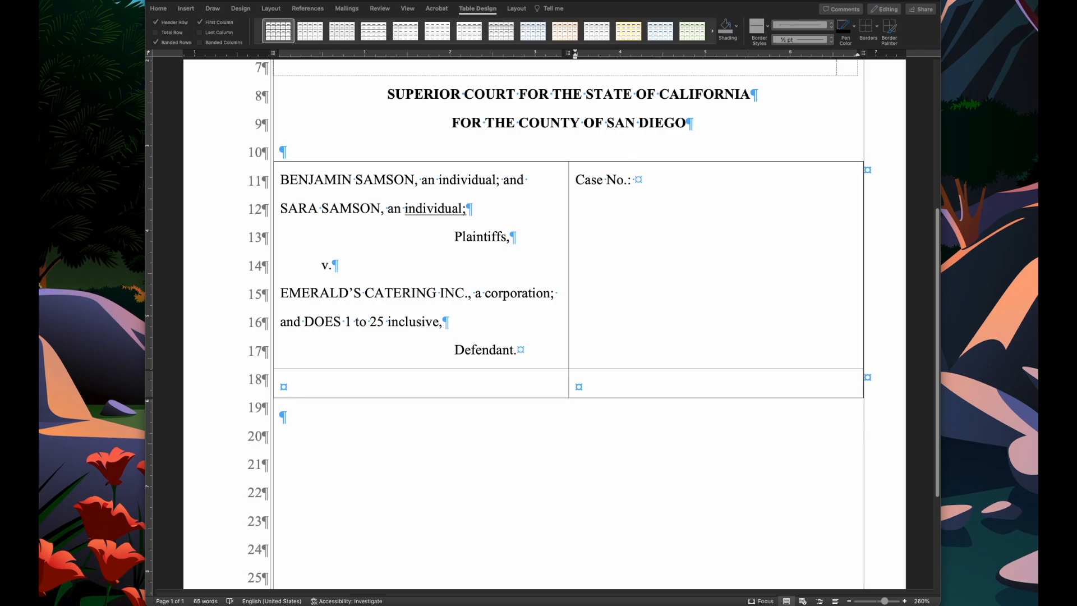
pyautogui.rightClick(675, 185)
pyautogui.click(696, 212)
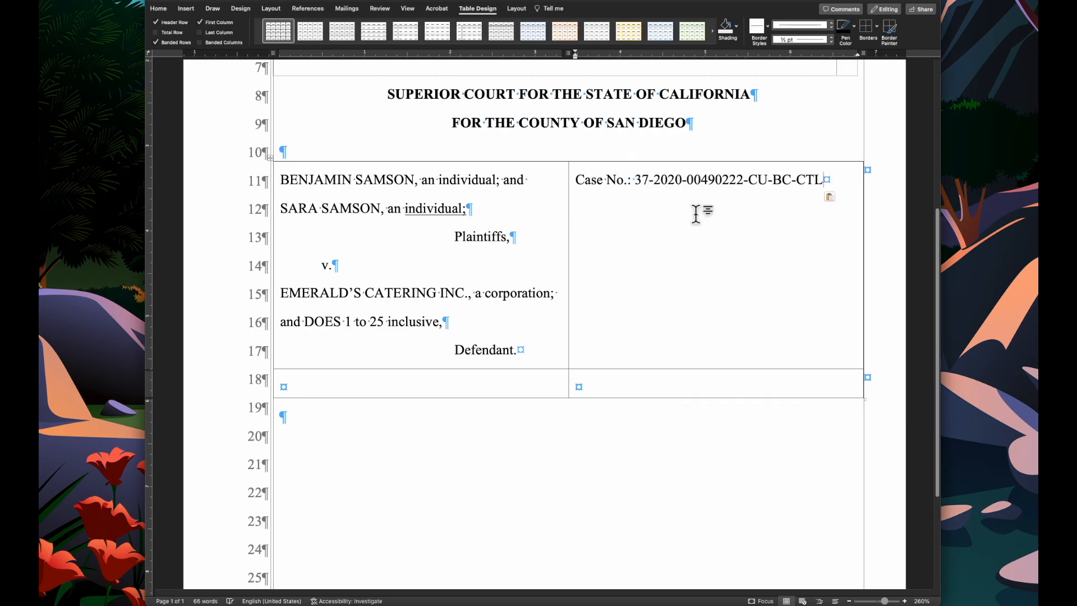
# - Add the bold title COMPLAINT FOR BREACH OF CONTRACT two lines below the case number
pyautogui.press('Return')
pyautogui.press('Return')
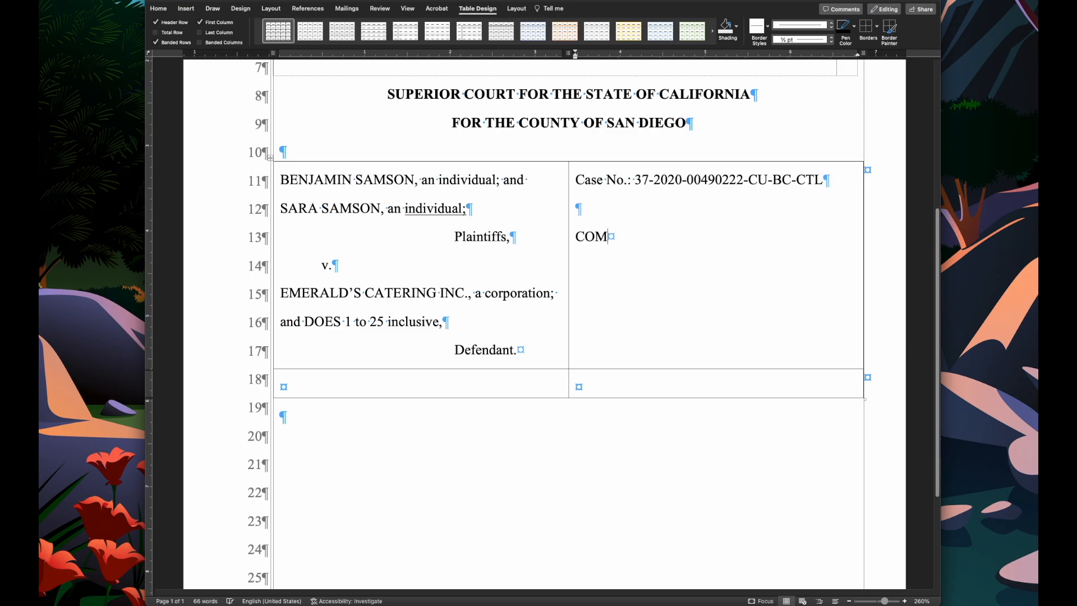
pyautogui.write('COMPLAINT FOR BR')
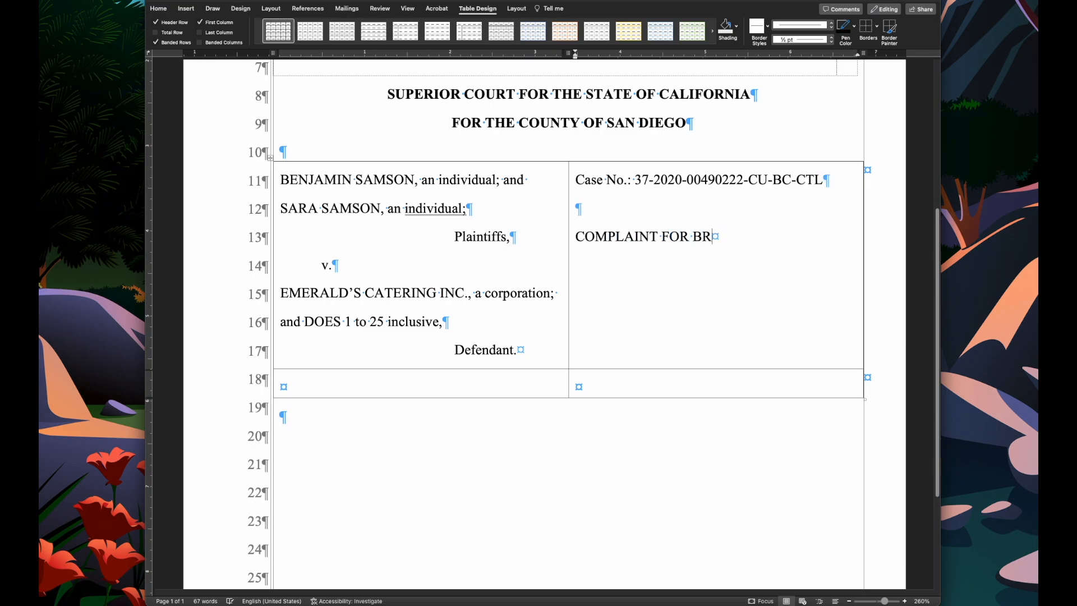
pyautogui.write('EACH OF CONTRACT')
pyautogui.click(577, 244)
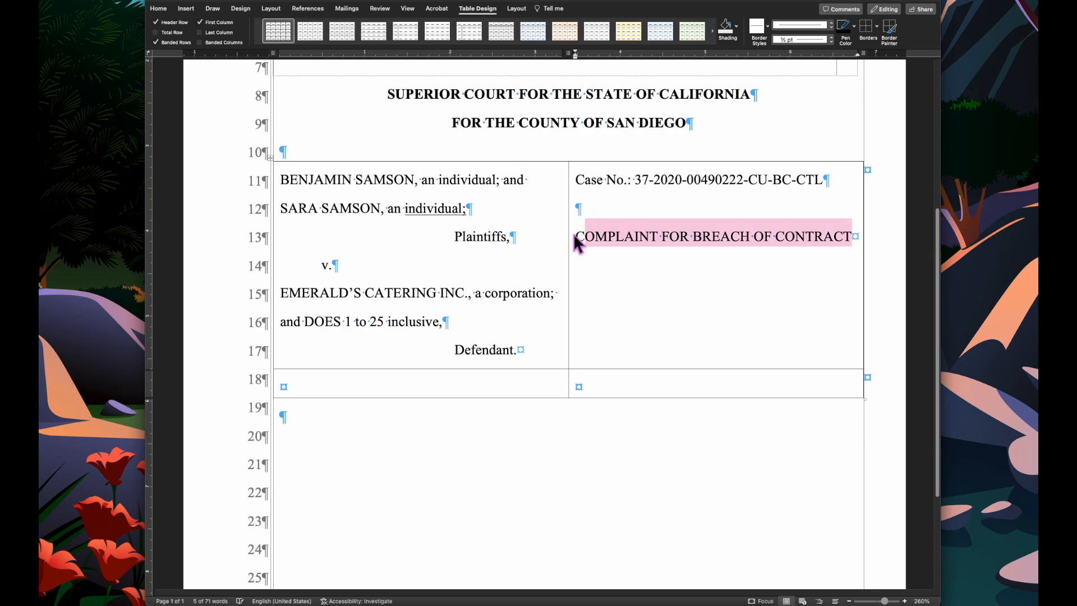
pyautogui.press('super+b')
pyautogui.click(710, 263)
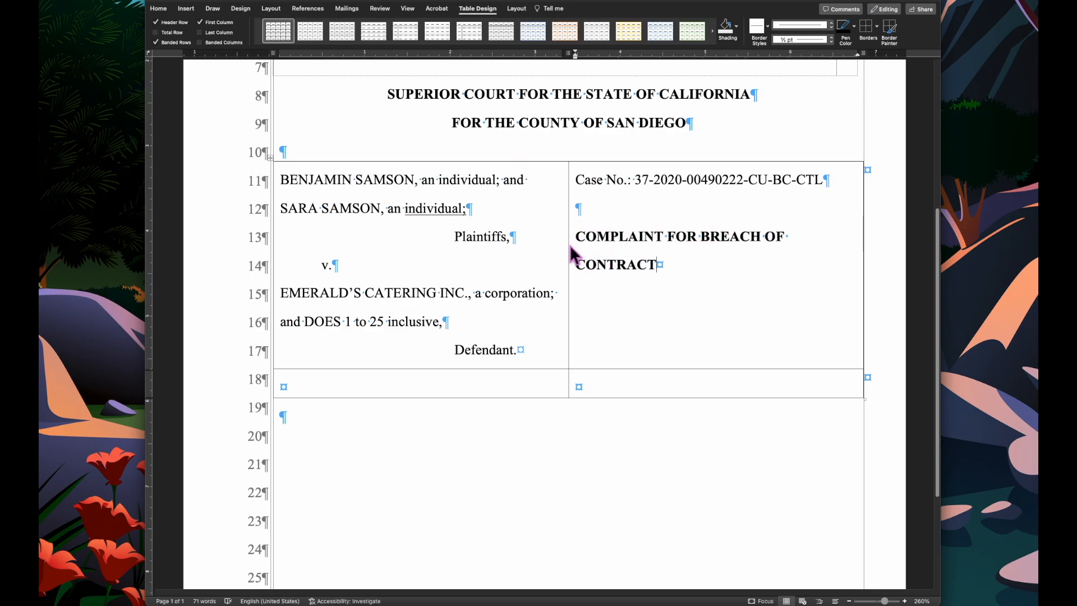
# - Move the column divider left and widen the right cell so the title fits on one line
pyautogui.moveTo(567, 240); pyautogui.dragTo(558, 246)
pyautogui.click(704, 308)
pyautogui.moveTo(859, 55); pyautogui.dragTo(864, 56)
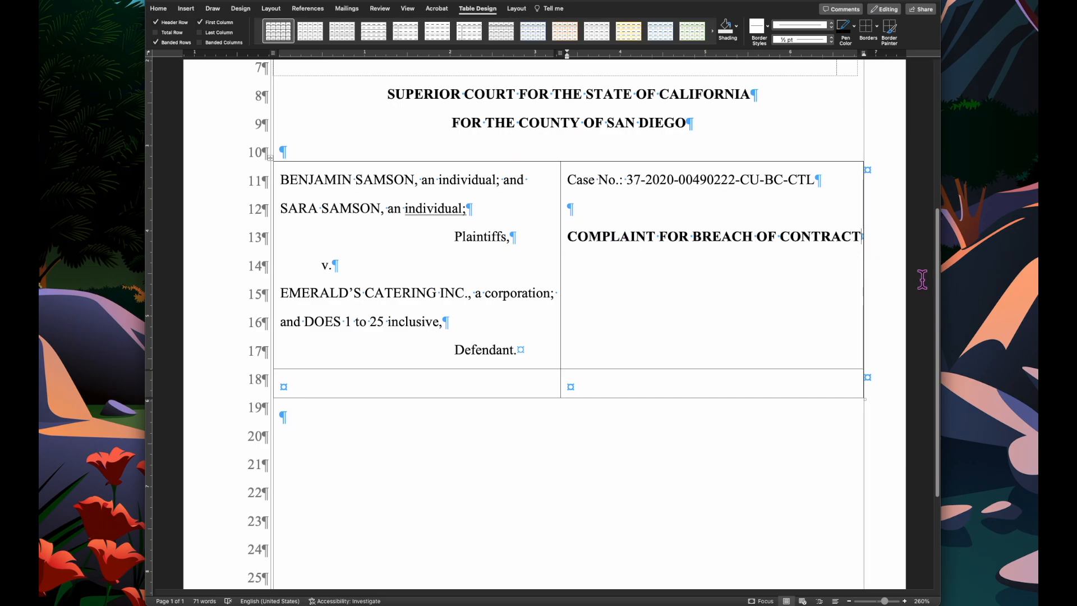
# - Add bold UNLIMITED JURISDICTION two lines below the complaint title
pyautogui.write('UNLIMETED JURISDICTION')
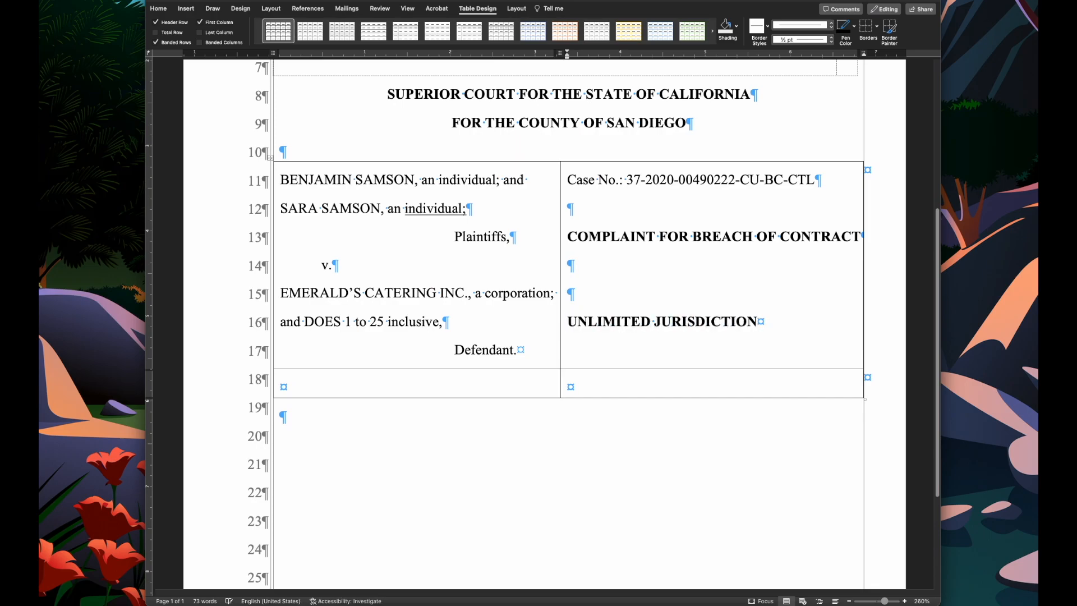
# - Merge the right column's cells of both table rows into a single cell
pyautogui.scroll(-1, 781, 349)
pyautogui.scroll(2, 781, 349)
pyautogui.scroll(-2, 781, 349)
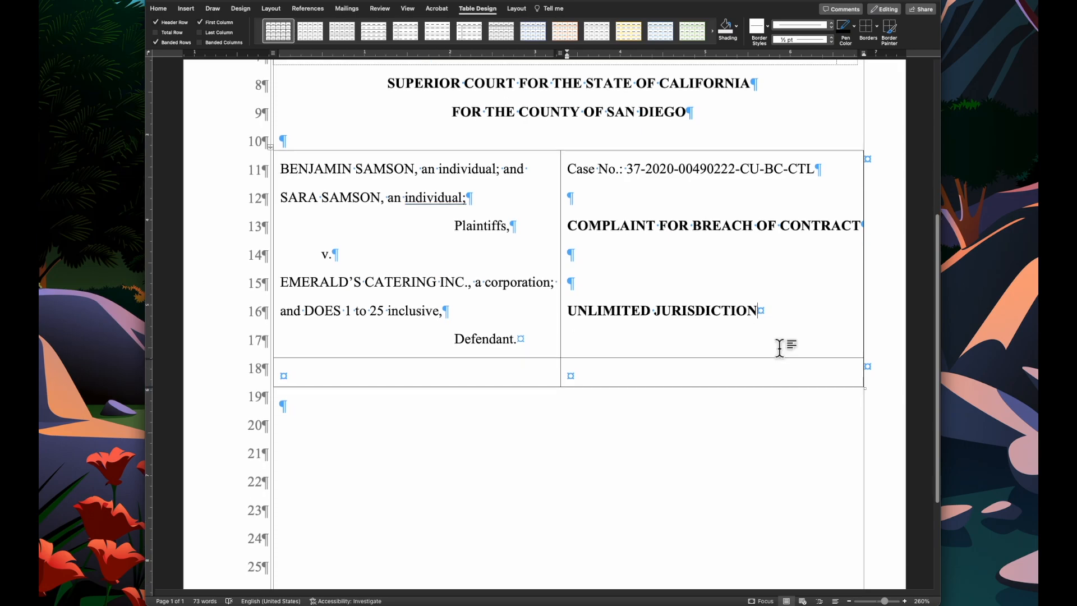
pyautogui.moveTo(818, 314); pyautogui.dragTo(818, 362)
pyautogui.rightClick(817, 366)
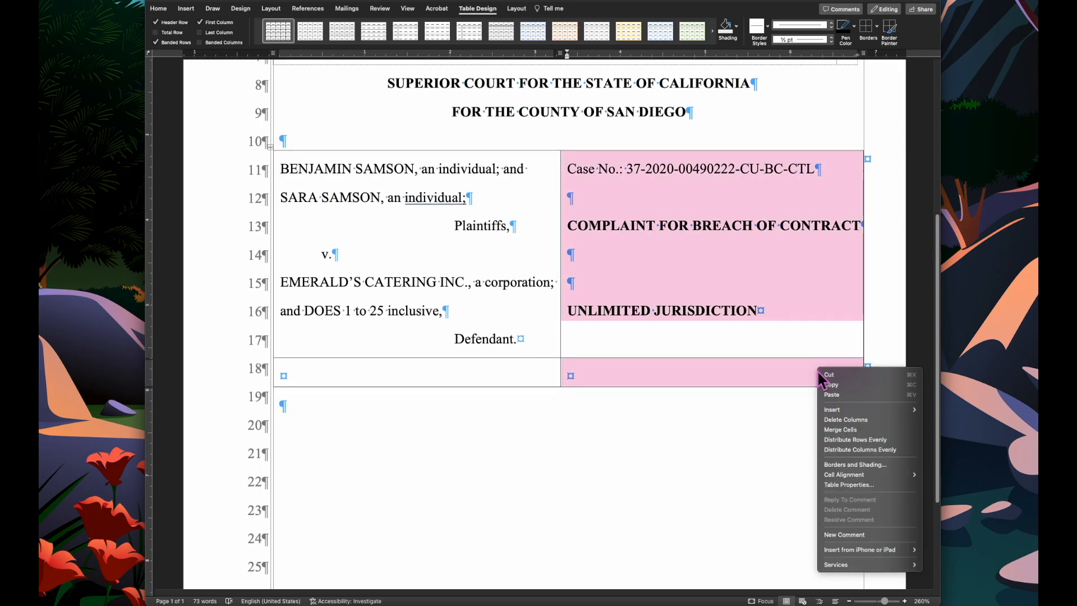
pyautogui.click(850, 430)
pyautogui.click(732, 362)
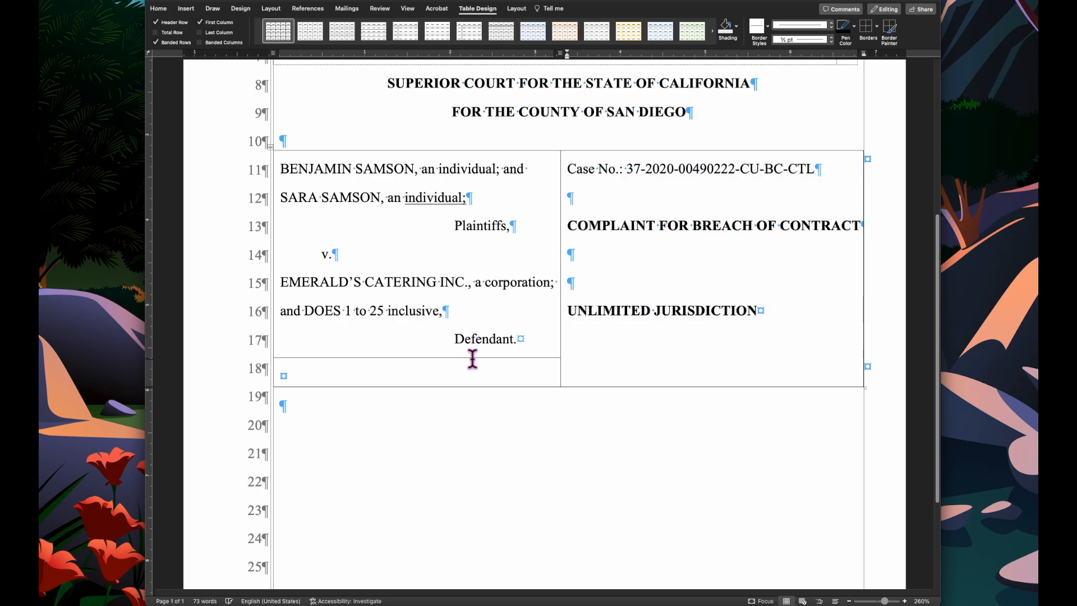
# - Enlarge the bottom-left cell and enter bold AND ALL RELATED CROSS ACTION. in it, adjusting the row divider
pyautogui.scroll(-1, 471, 353)
pyautogui.click(467, 350)
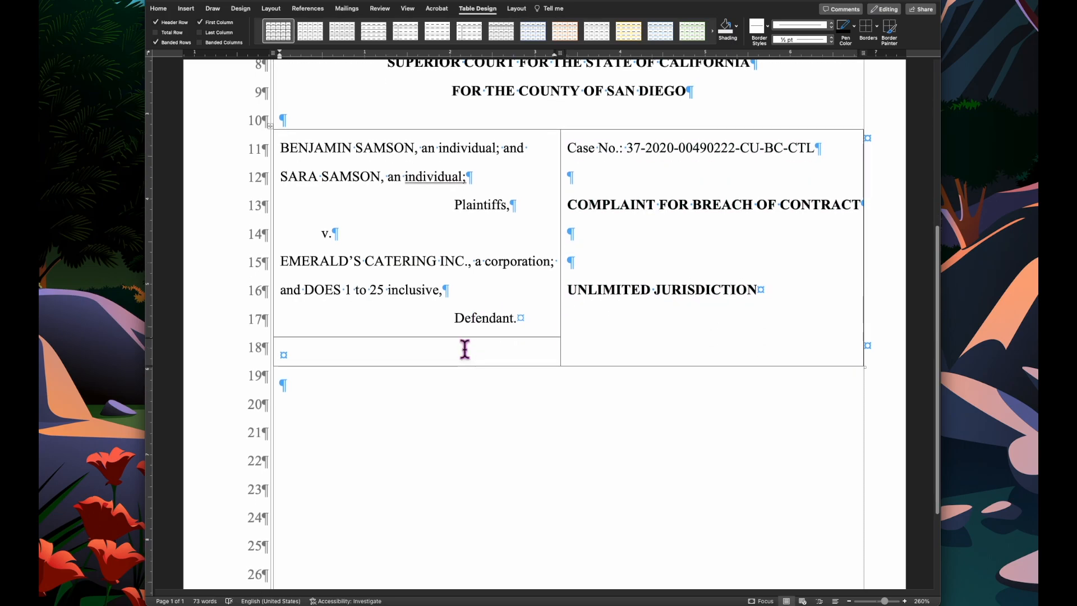
pyautogui.moveTo(442, 364); pyautogui.dragTo(442, 372)
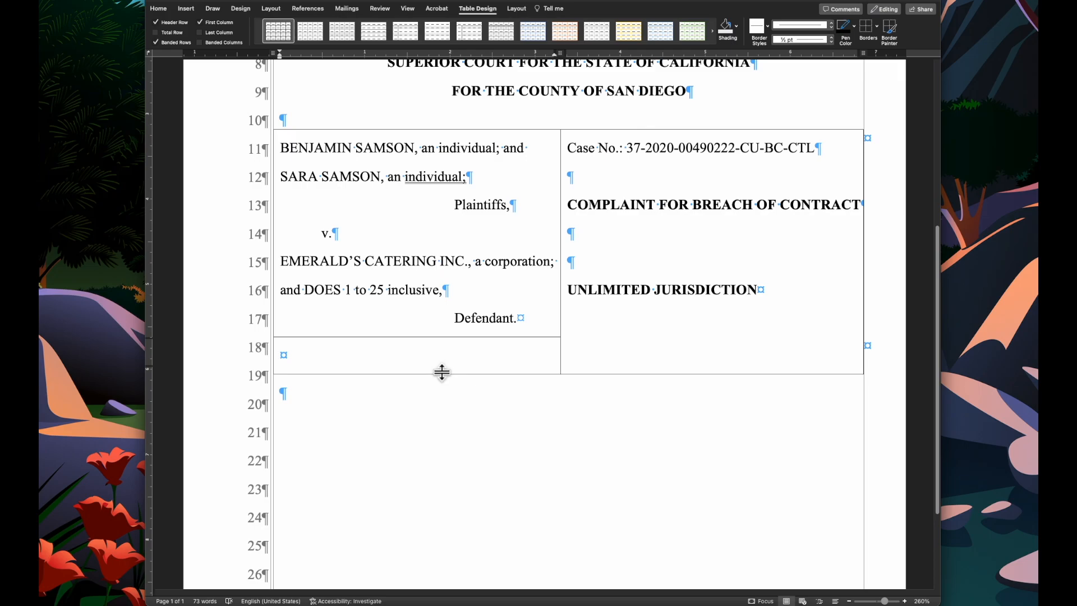
pyautogui.write('AND ALL RELATED CROSS ACTION.')
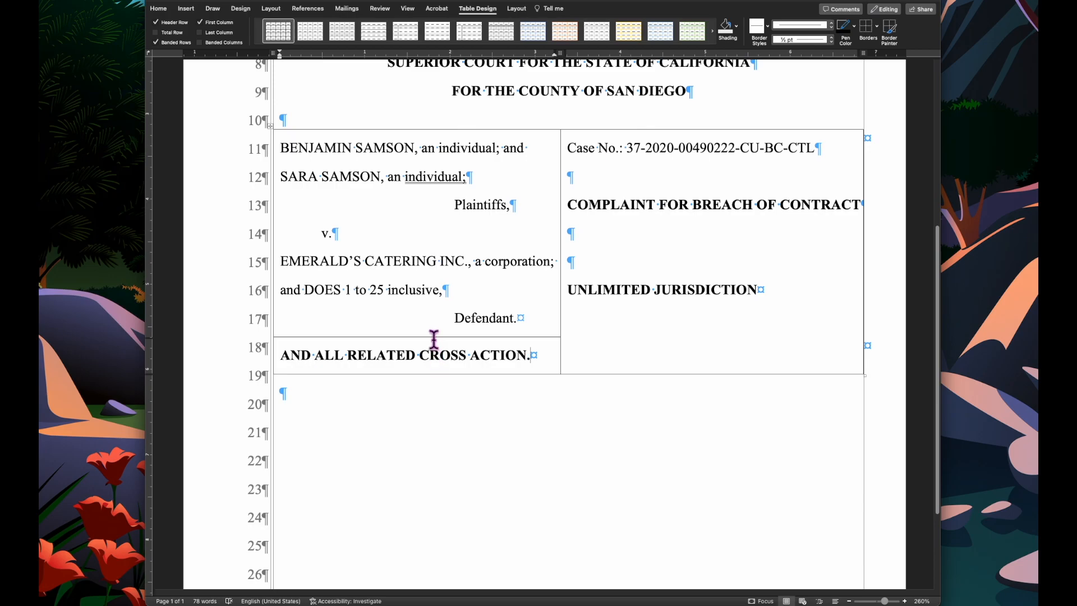
pyautogui.moveTo(434, 337); pyautogui.dragTo(434, 340)
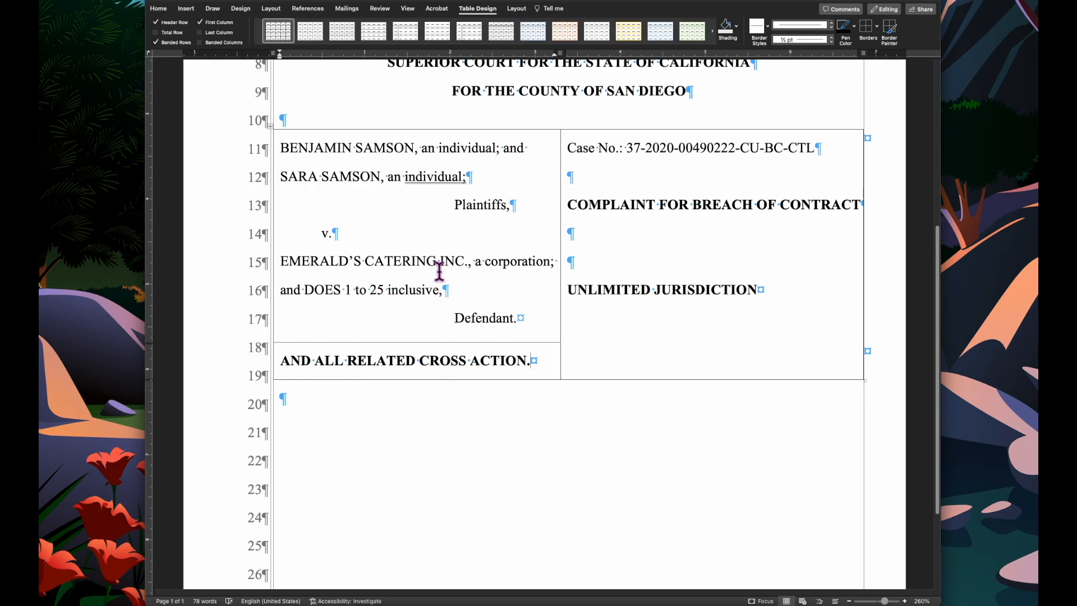
# - Select the whole caption table and remove all of its borders
pyautogui.scroll(-1, 439, 271)
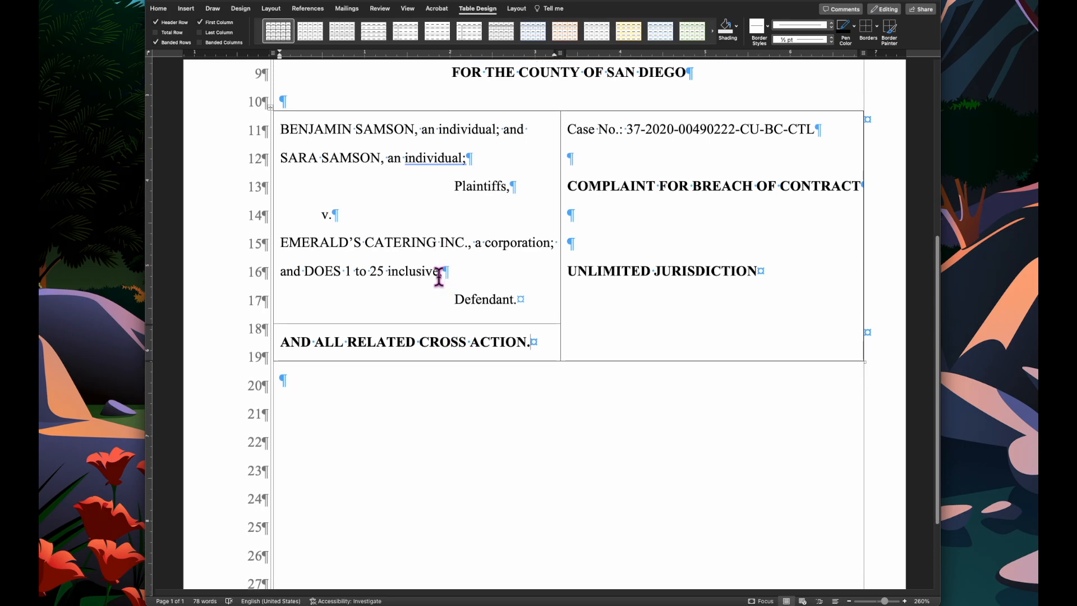
pyautogui.scroll(1, 440, 277)
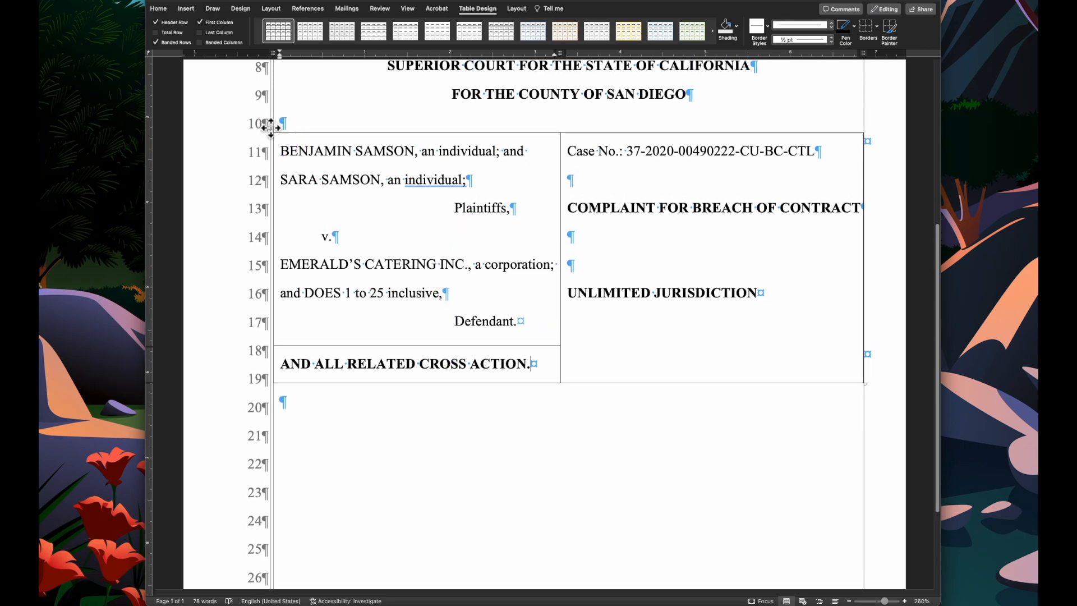
pyautogui.click(271, 127)
pyautogui.click(877, 26)
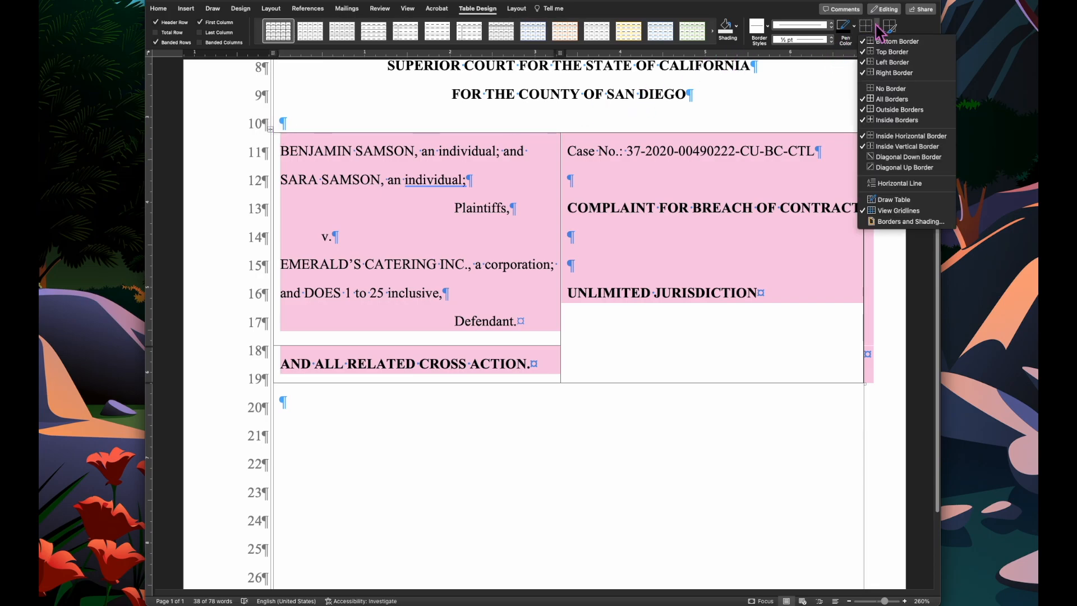
pyautogui.click(886, 88)
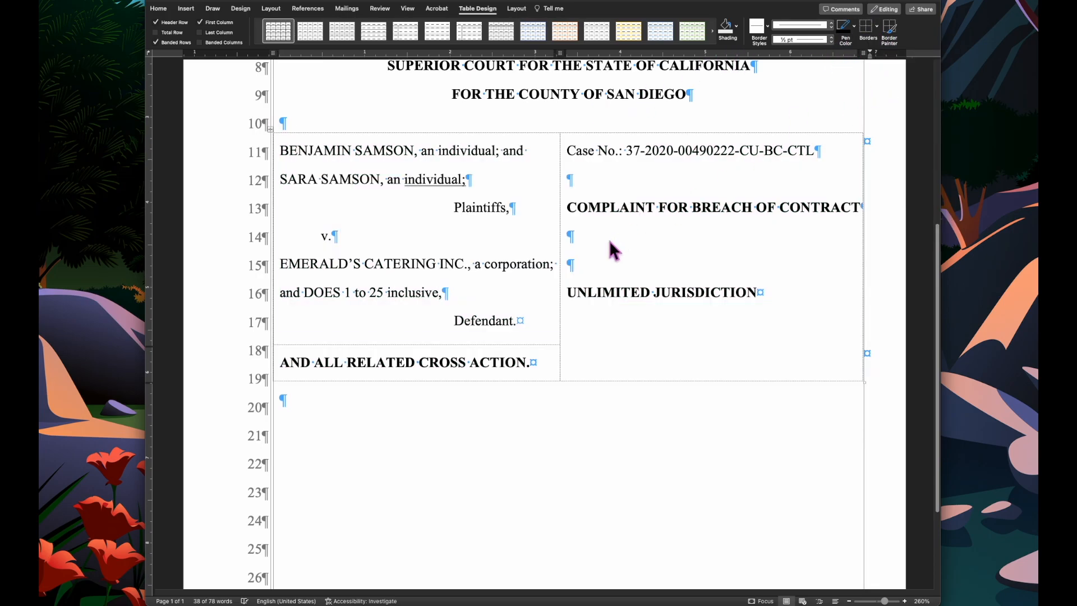
# - Add right and bottom borders to the left-column caption cells
pyautogui.click(543, 303)
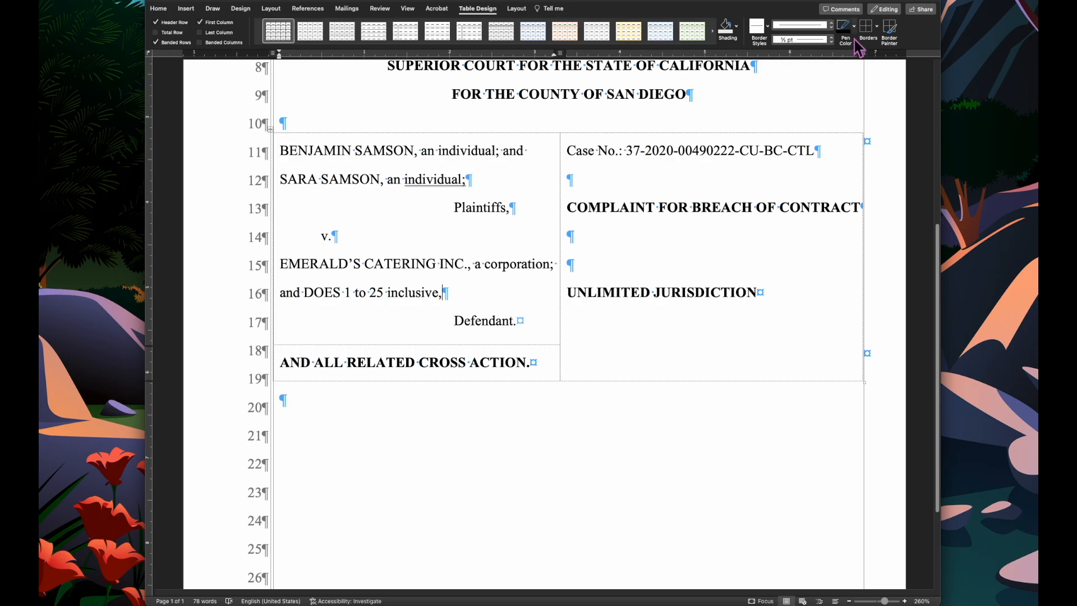
pyautogui.click(878, 26)
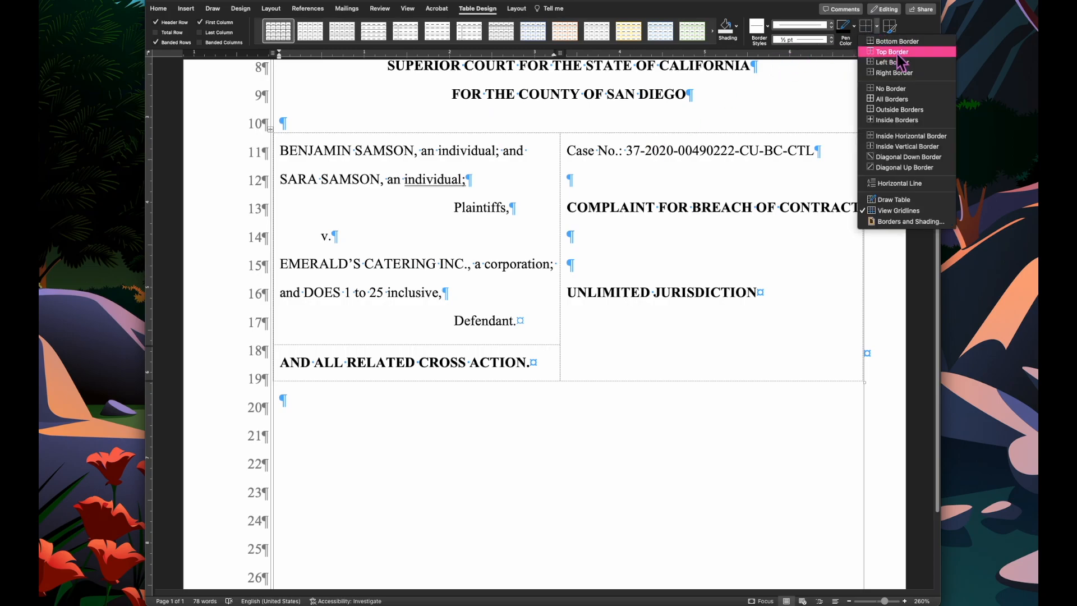
pyautogui.click(906, 73)
pyautogui.click(878, 27)
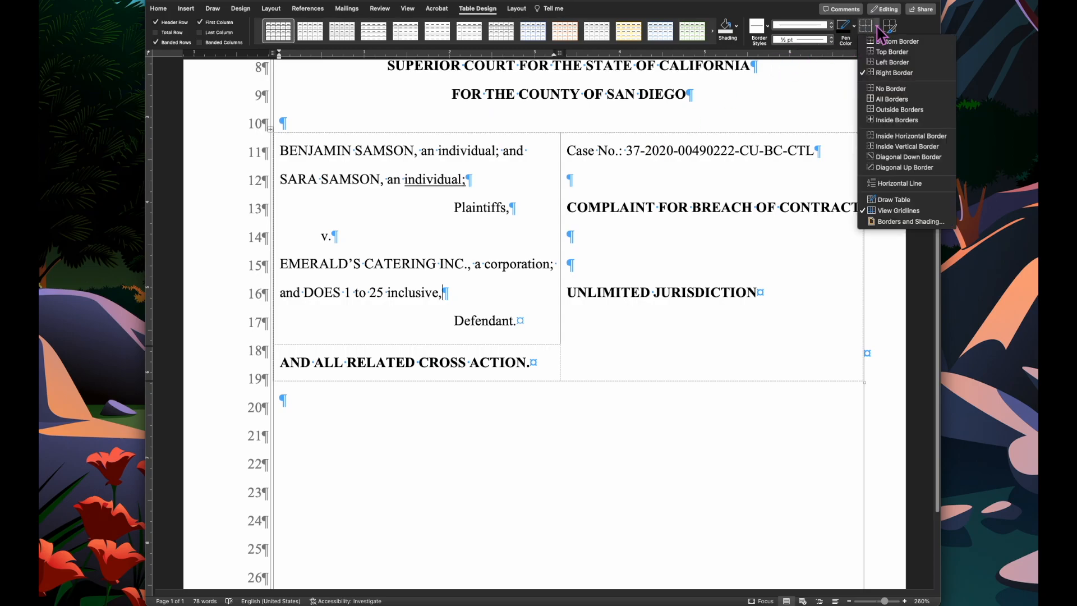
pyautogui.click(895, 42)
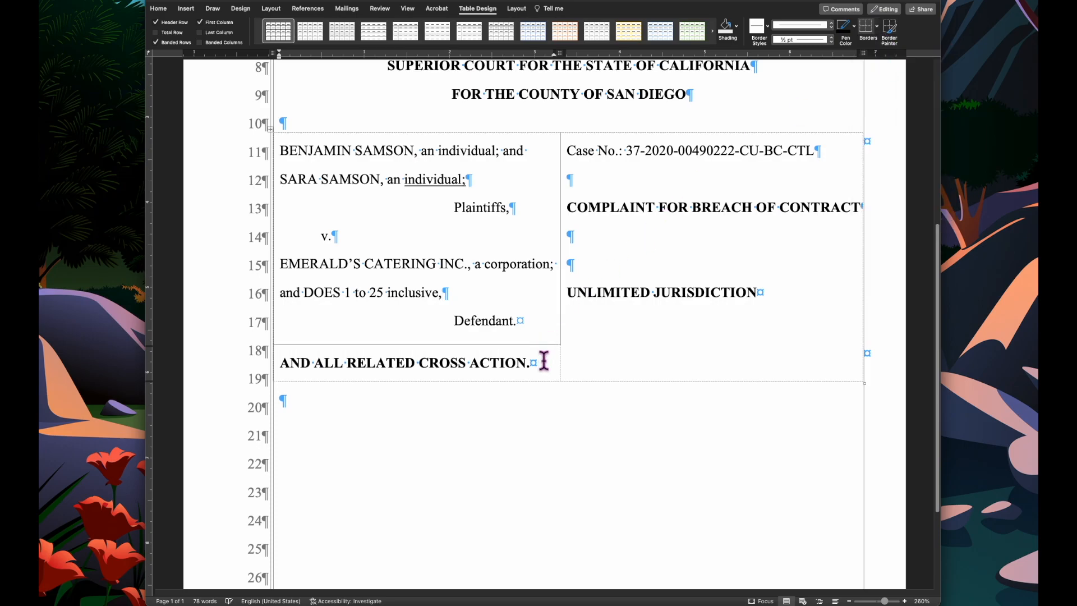
pyautogui.click(877, 26)
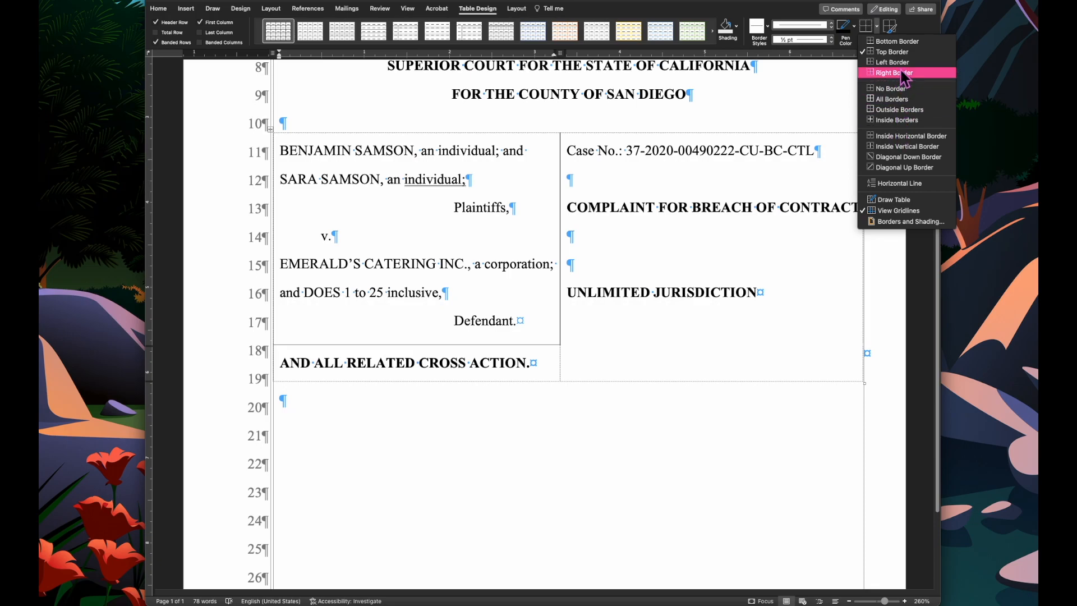
pyautogui.click(902, 74)
pyautogui.click(878, 30)
pyautogui.click(885, 52)
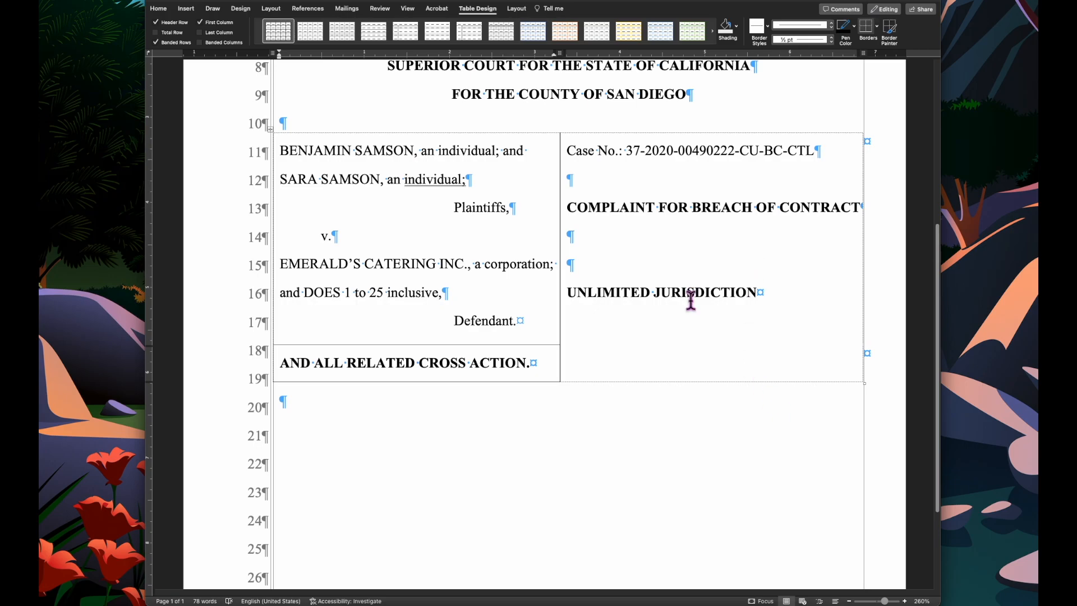
# - Review the caption page zoomed out with gridlines and formatting marks hidden, then restore them
pyautogui.click(516, 9)
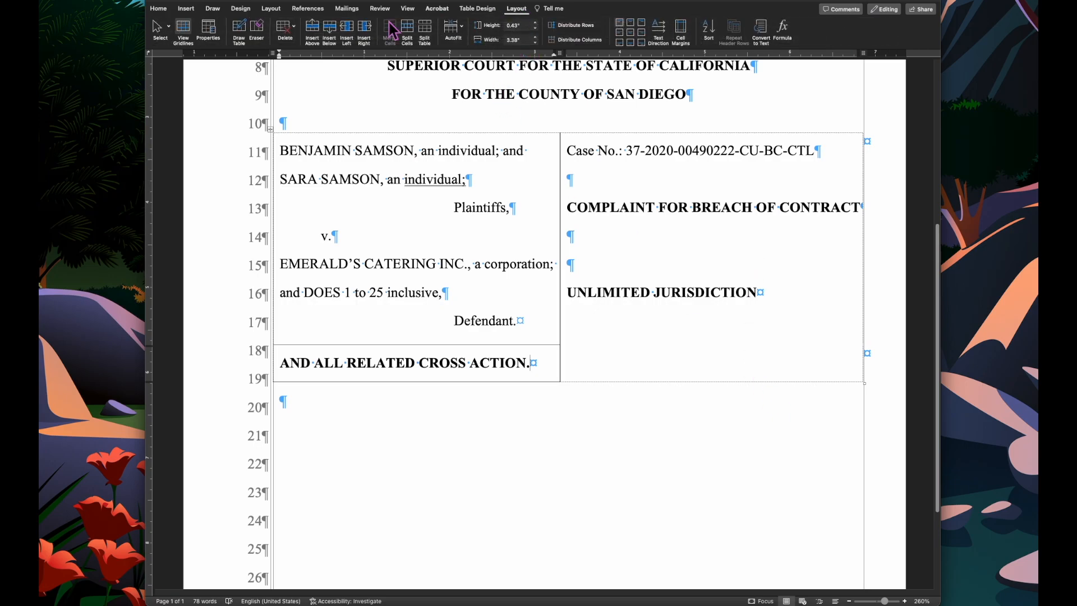
pyautogui.click(183, 31)
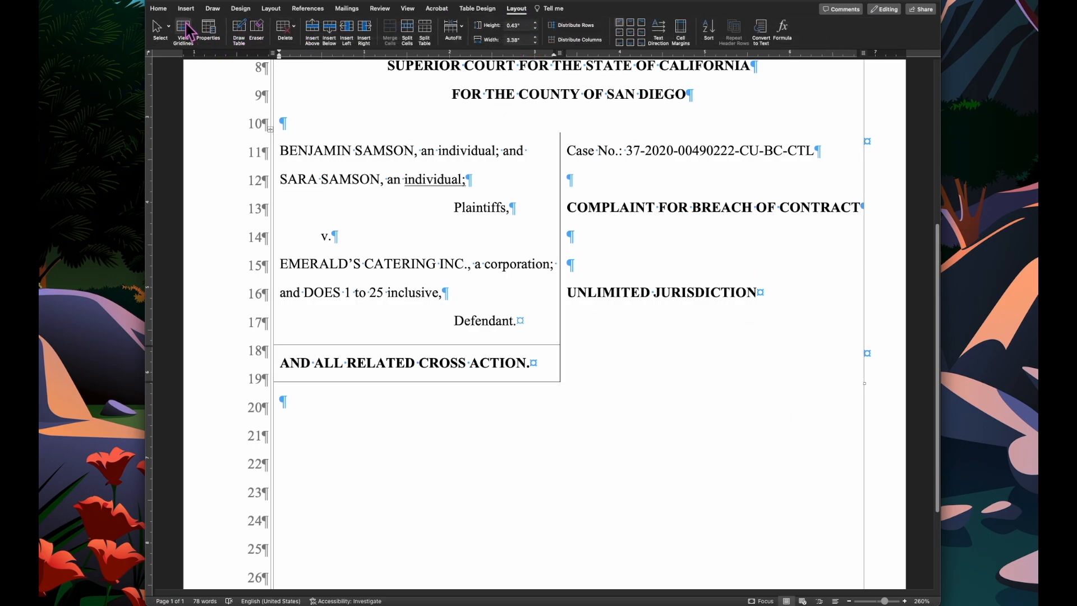
pyautogui.click(159, 9)
pyautogui.click(451, 26)
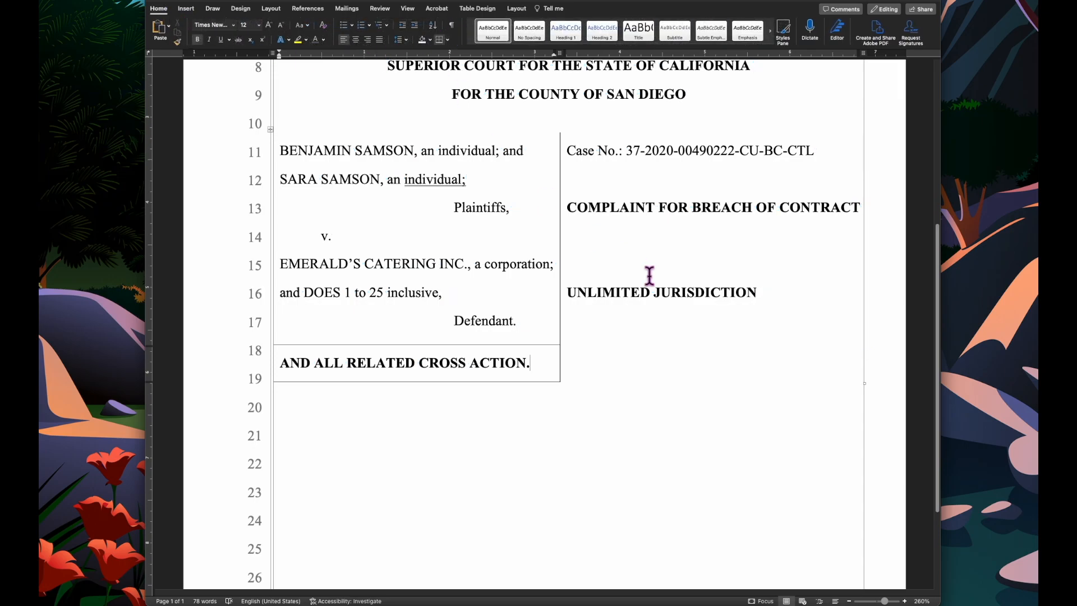
pyautogui.click(849, 601)
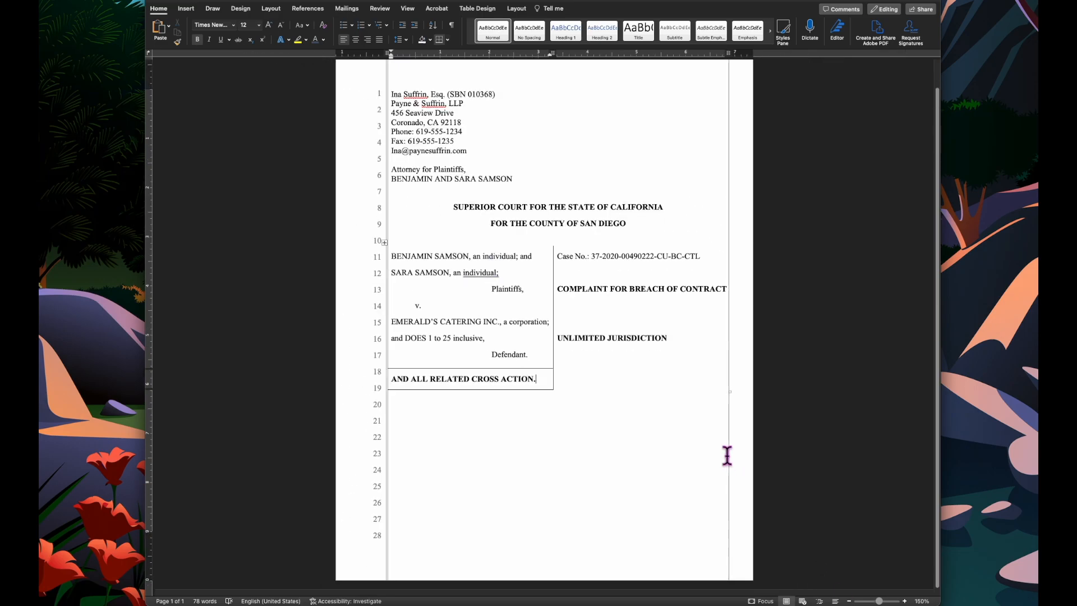
pyautogui.scroll(-1, 726, 455)
pyautogui.click(904, 600)
pyautogui.click(904, 600)
pyautogui.click(904, 600)
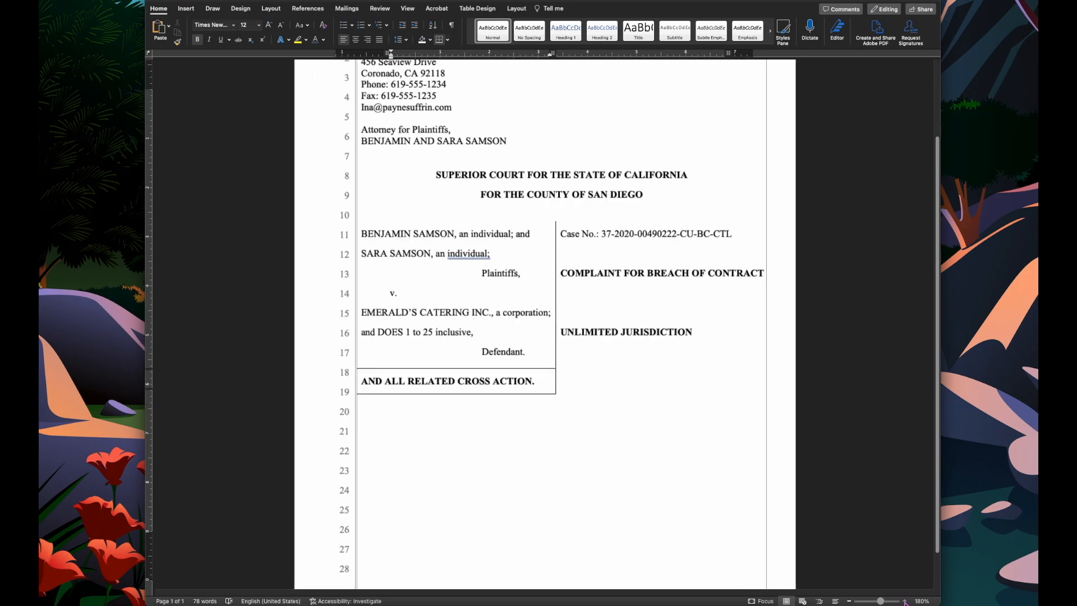
pyautogui.click(904, 600)
pyautogui.click(904, 601)
pyautogui.click(904, 600)
pyautogui.click(904, 600)
pyautogui.click(904, 601)
pyautogui.click(904, 601)
pyautogui.click(904, 600)
pyautogui.click(904, 601)
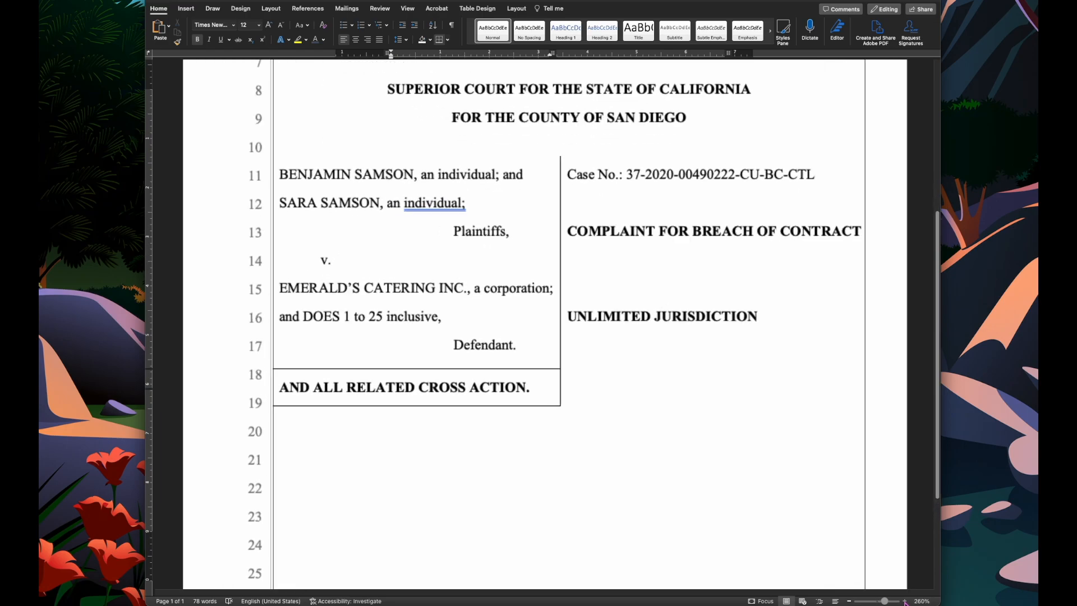
pyautogui.scroll(-3, 724, 421)
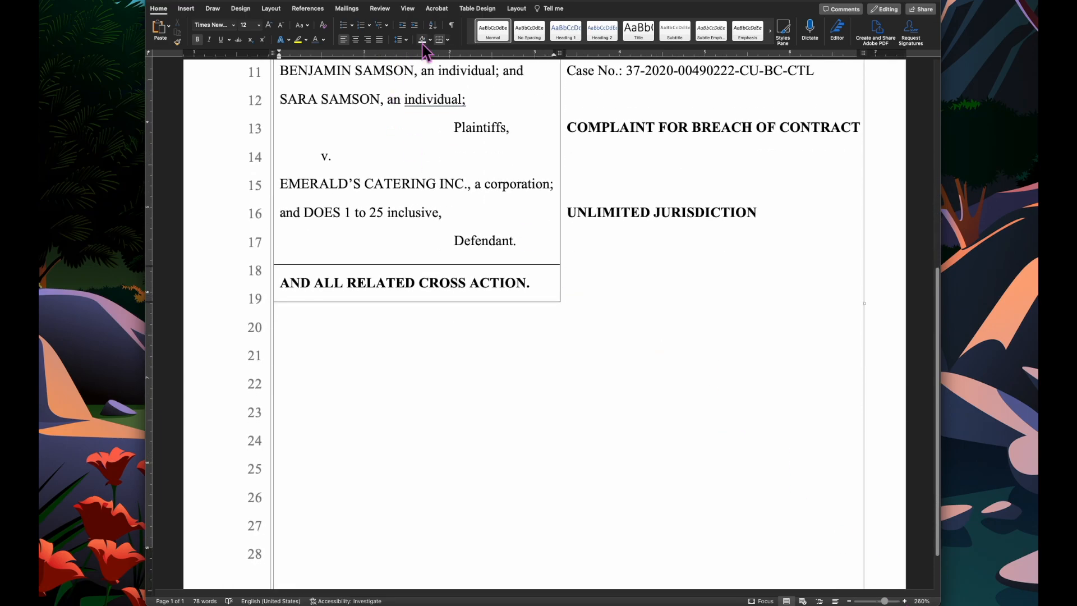
pyautogui.click(452, 26)
pyautogui.click(516, 8)
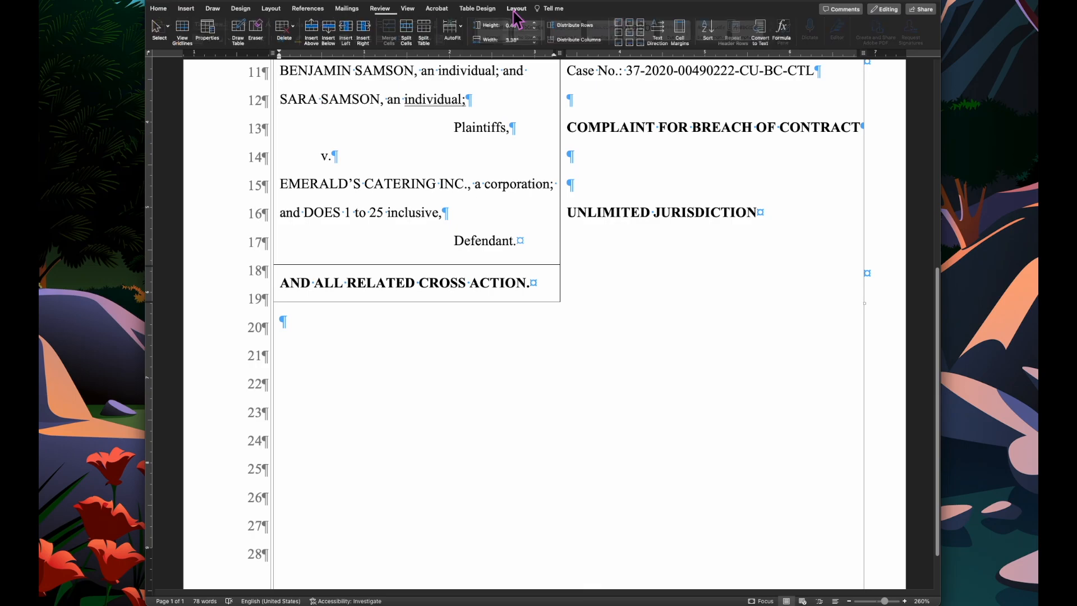
pyautogui.click(185, 42)
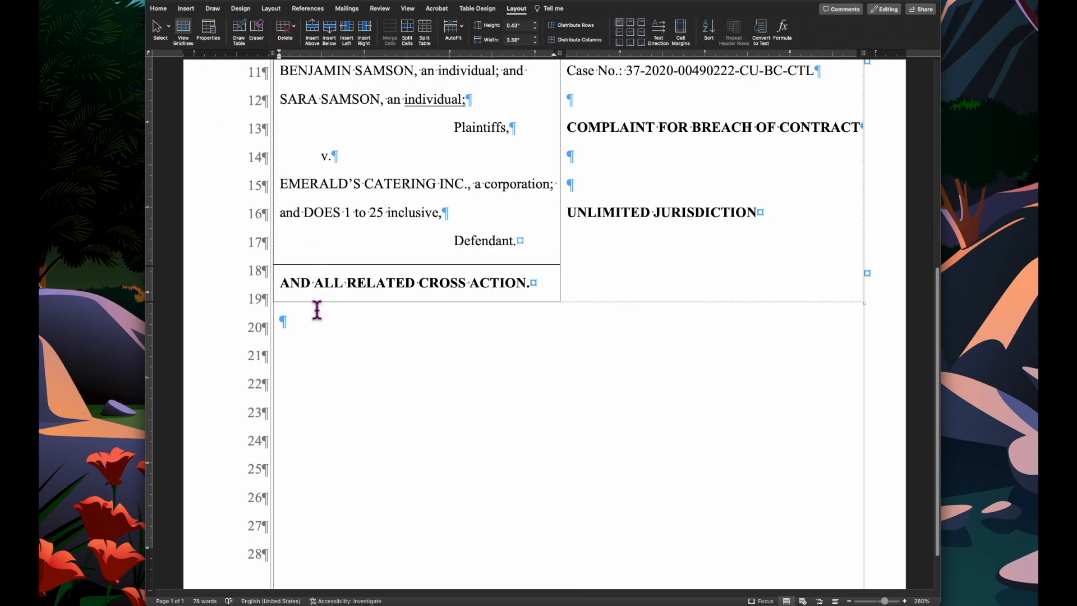
# - Check the line spacing of the paragraph below the table and drag the table's bottom edge down to line up
pyautogui.click(318, 329)
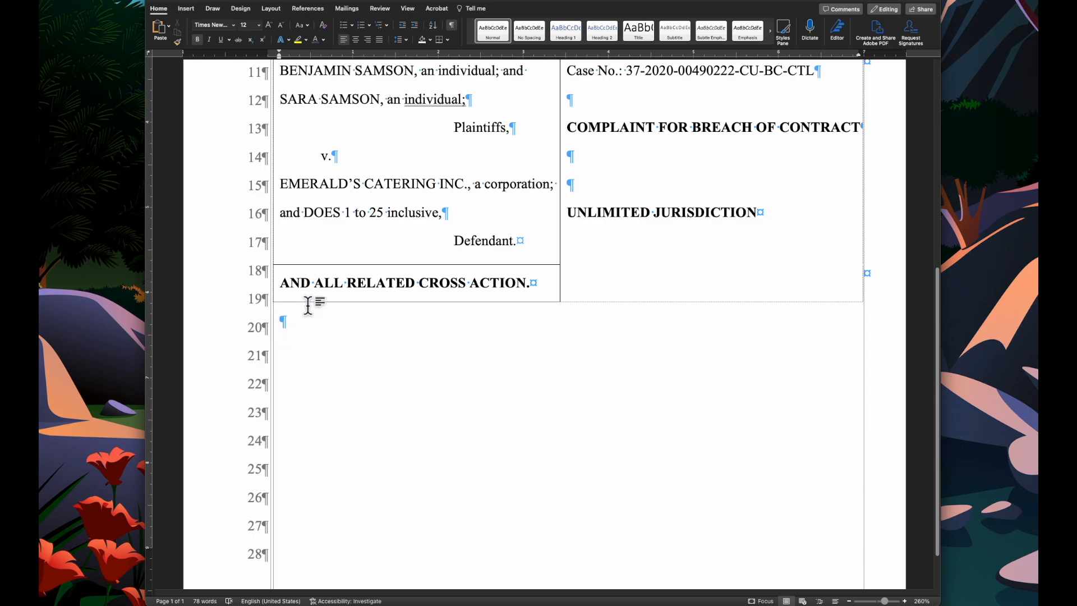
pyautogui.click(408, 39)
pyautogui.click(457, 112)
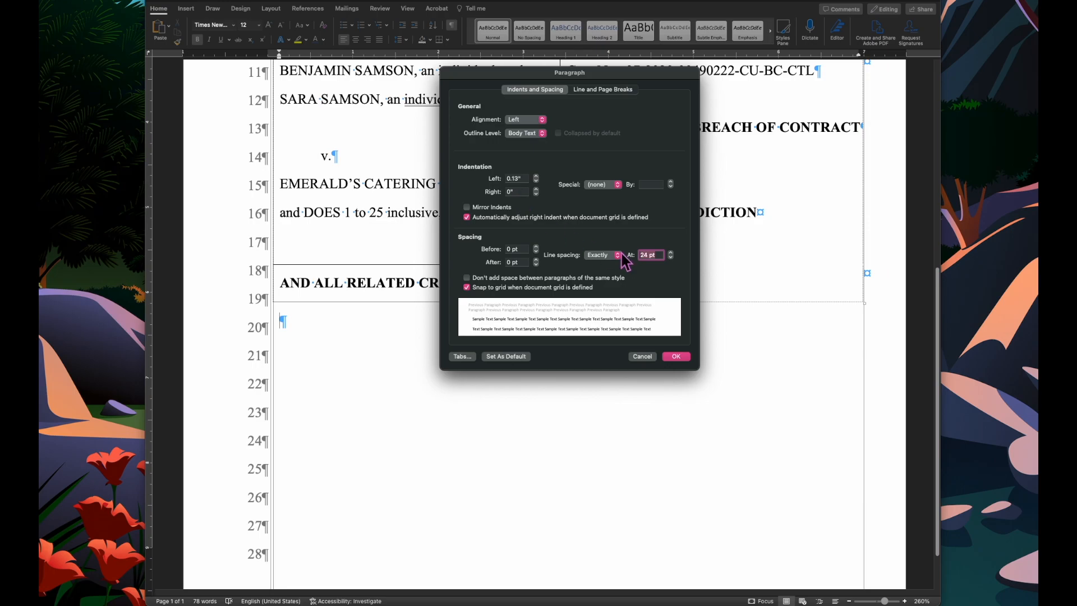
pyautogui.click(676, 356)
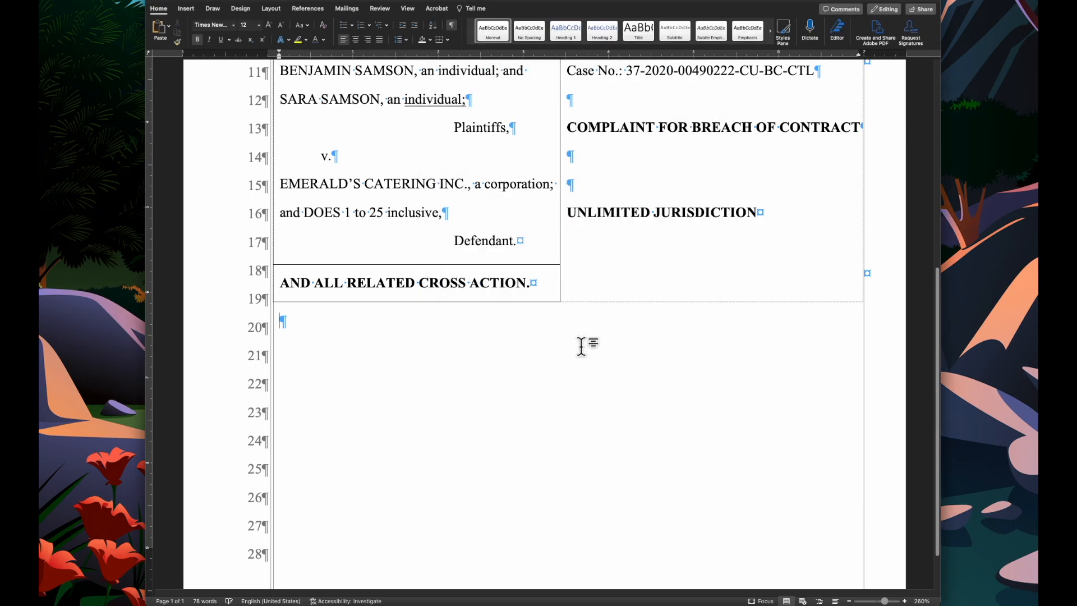
pyautogui.moveTo(408, 301); pyautogui.dragTo(407, 307)
pyautogui.click(465, 366)
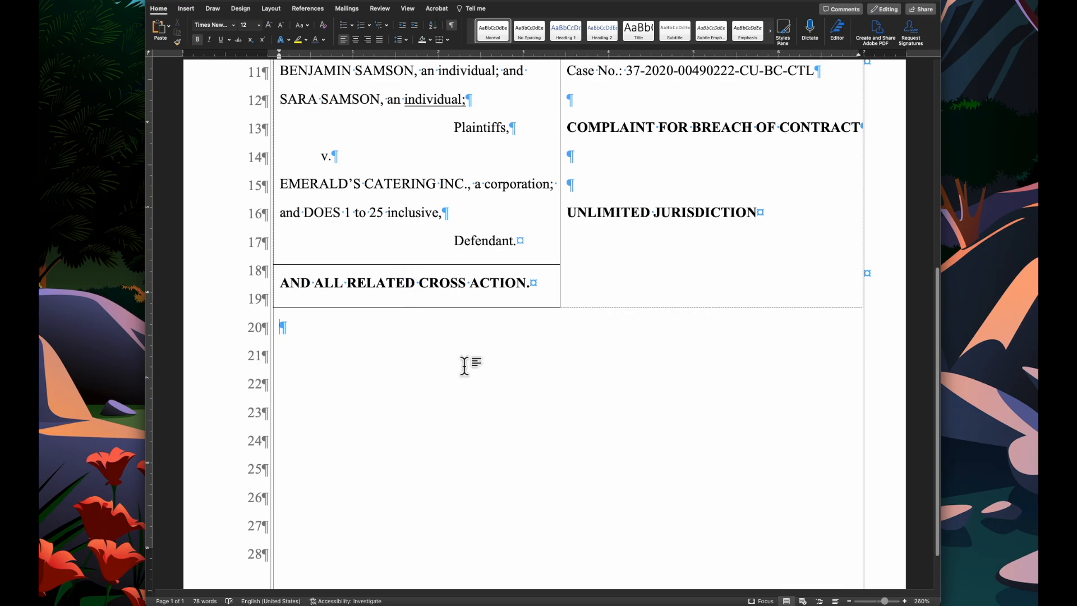
# - Enter the indented bold line TO ALL INTERESTED PARTIES AND THEIR RESPECTIVE ATTORNEYS OF RECORD: below the table
pyautogui.write('TO ')
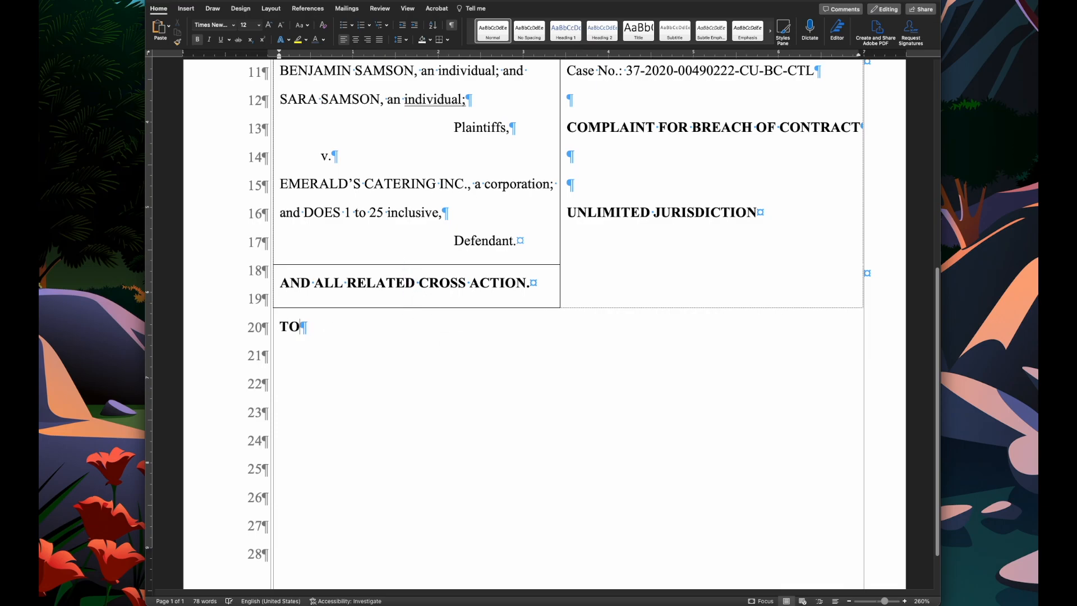
pyautogui.write('ALL INTE')
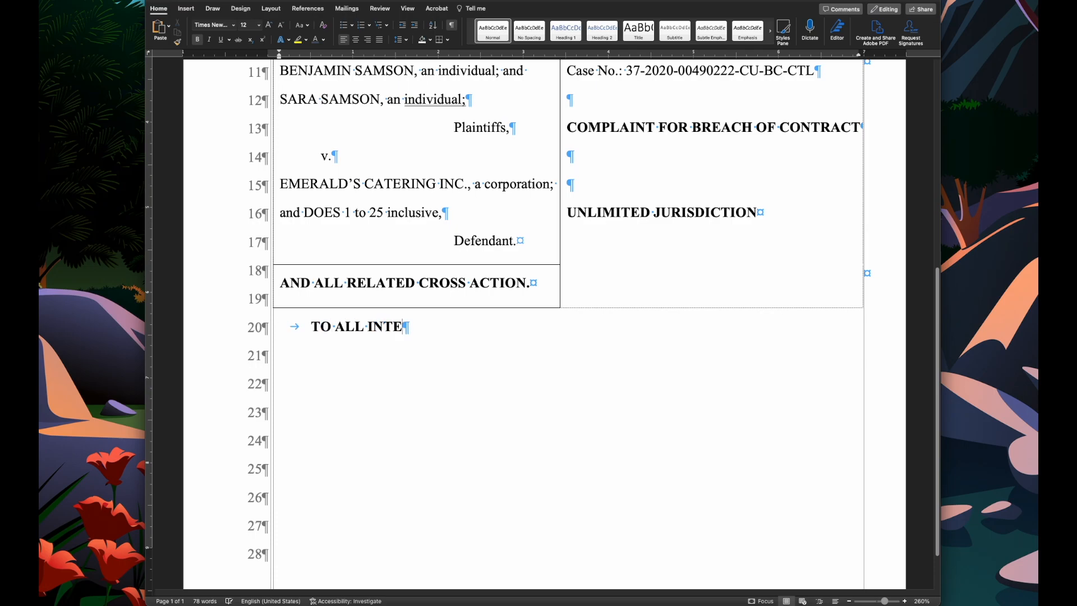
pyautogui.write('RESTED PARTIES AND THEIR RESPECTIVE ATTORNEYS OF RECORD:')
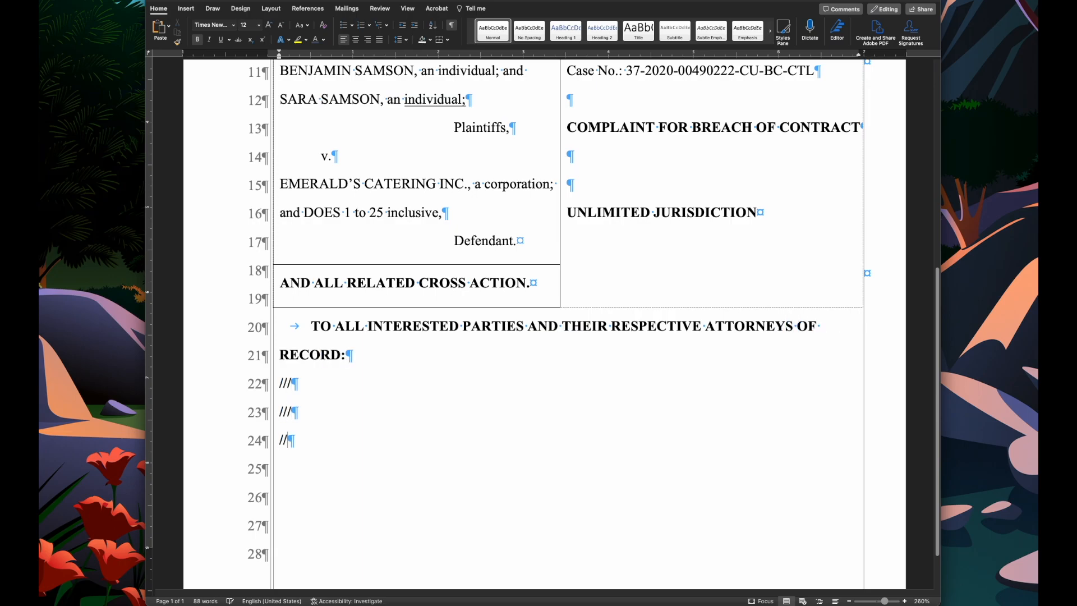
pyautogui.write('//')
# - Add several /// placeholder lines beneath, continuing onto the second page
pyautogui.press('Return')
pyautogui.write('///')
pyautogui.press('Return')
pyautogui.write('//')
pyautogui.press('Return')
pyautogui.write('/// ///')
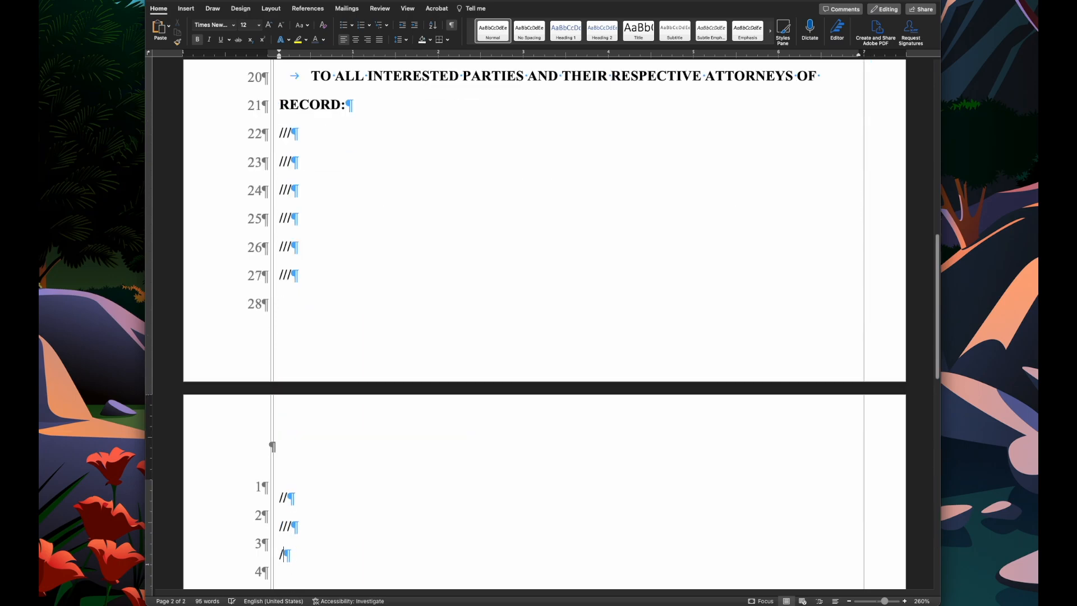
pyautogui.click(306, 498)
pyautogui.write('/')
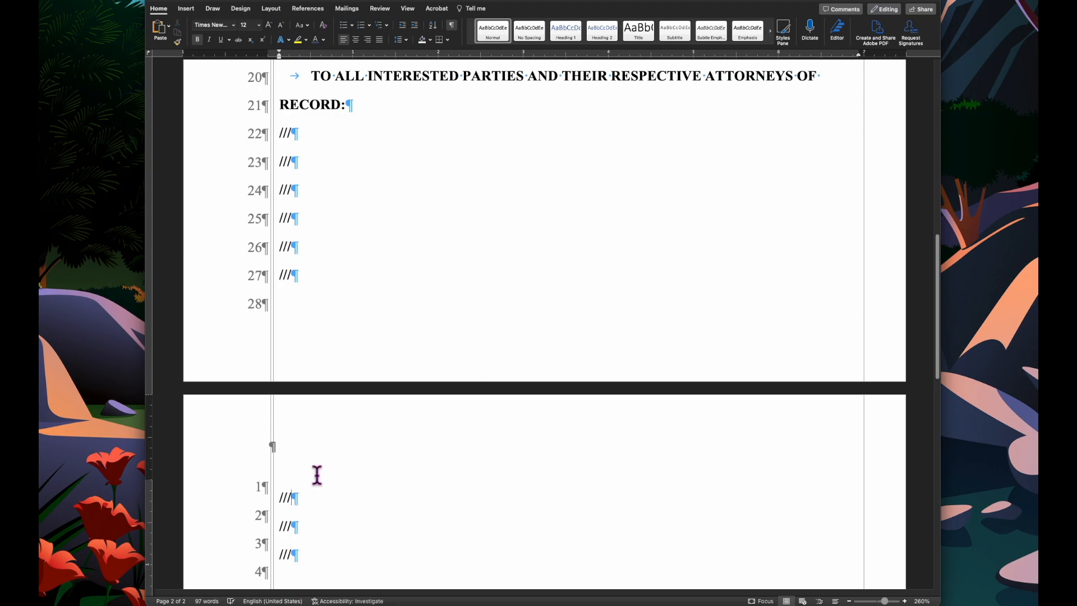
# - Set the document's top margin to 0.9" and bottom margin to 0.6" for the whole document, ignoring the printable-area warning
pyautogui.click(269, 10)
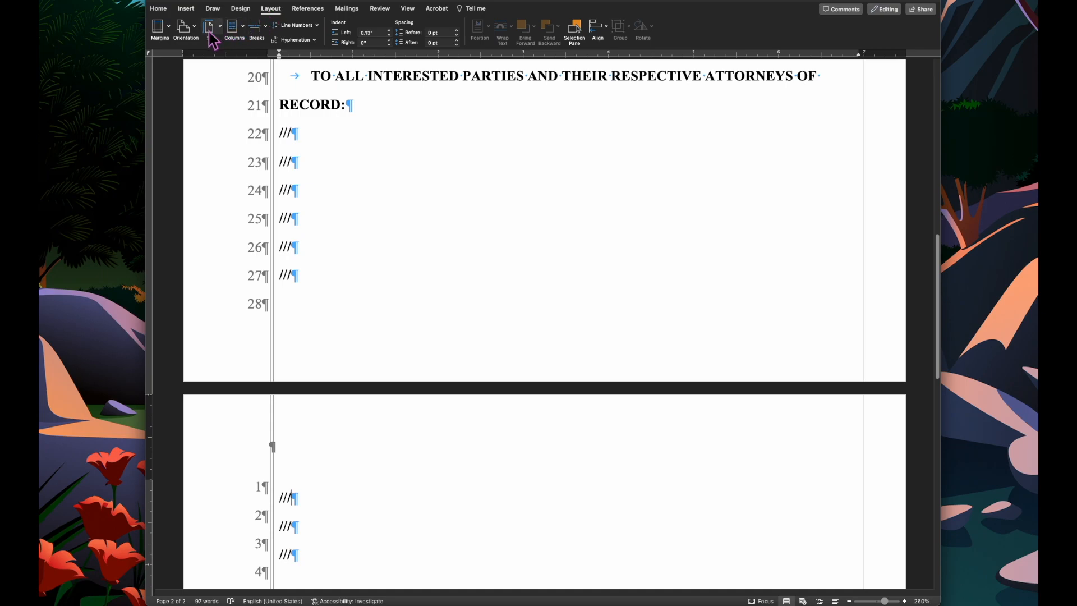
pyautogui.click(162, 28)
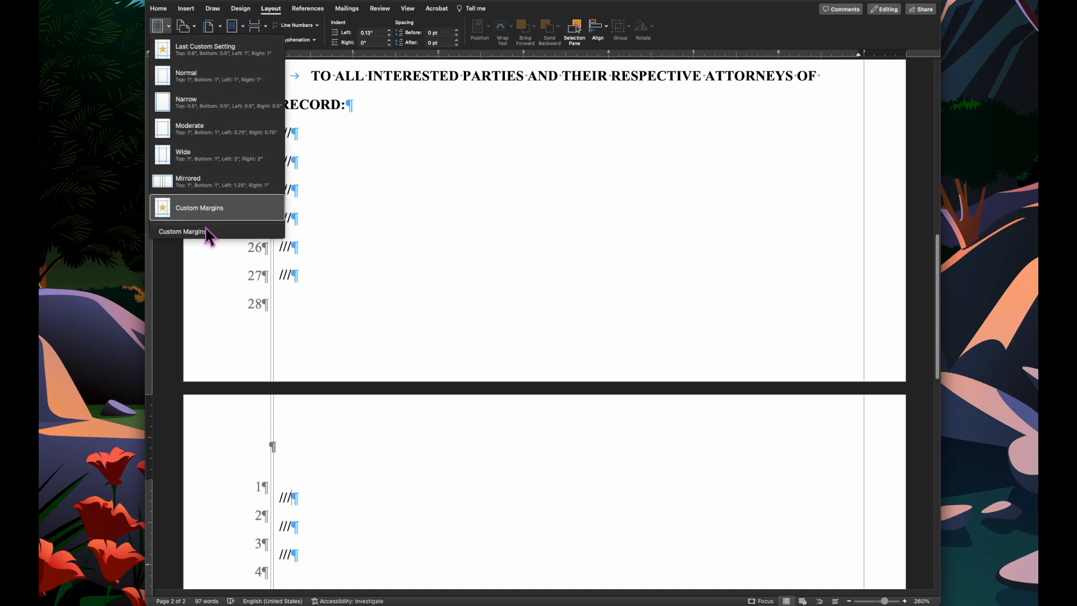
pyautogui.click(202, 209)
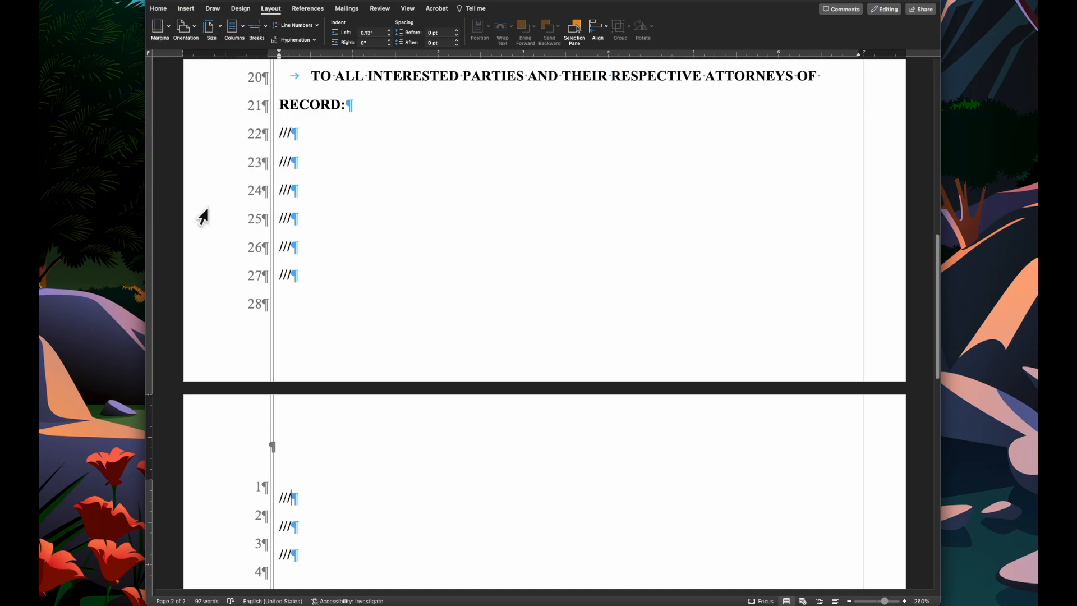
pyautogui.click(167, 33)
pyautogui.click(207, 218)
pyautogui.click(160, 28)
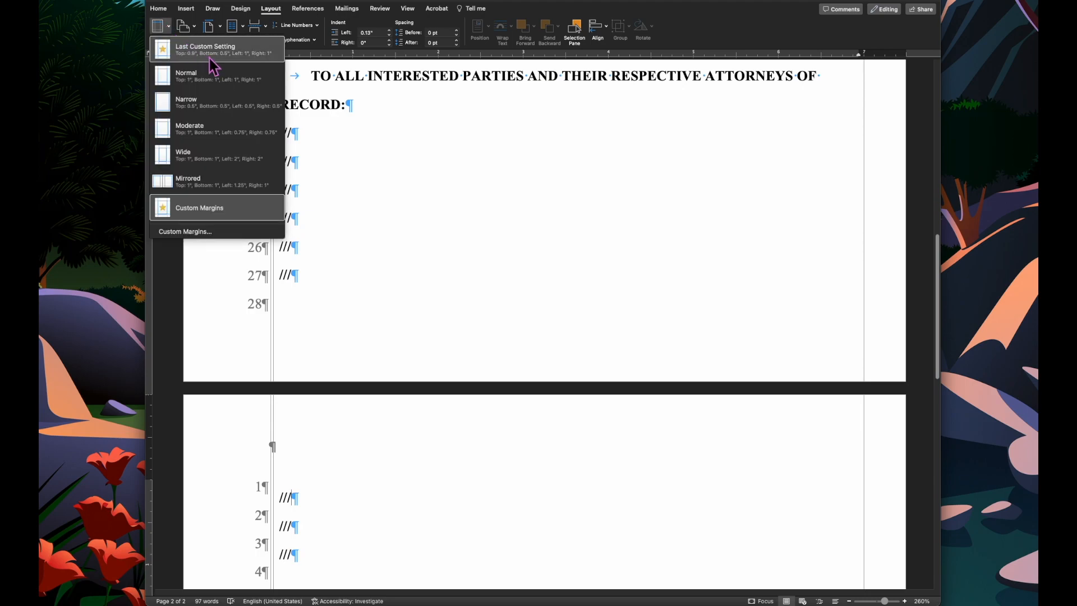
pyautogui.click(194, 232)
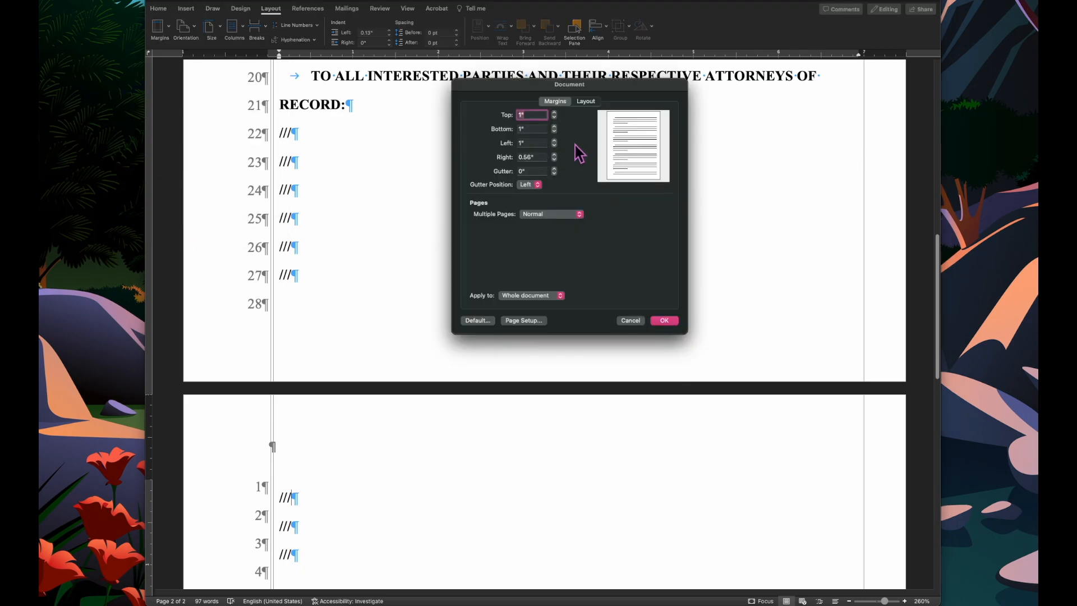
pyautogui.click(557, 119)
pyautogui.click(554, 131)
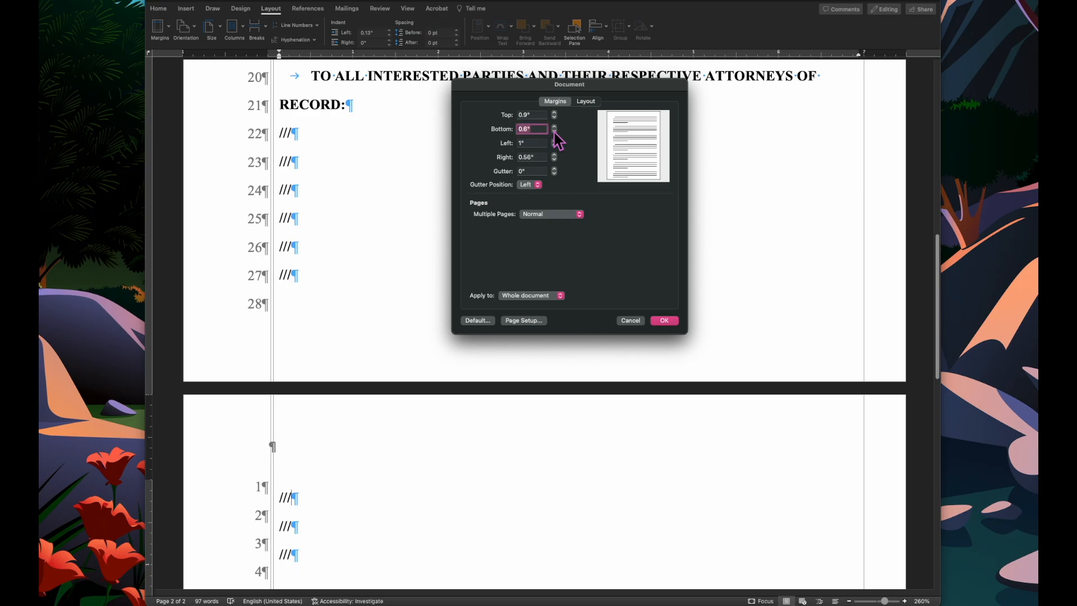
pyautogui.click(664, 320)
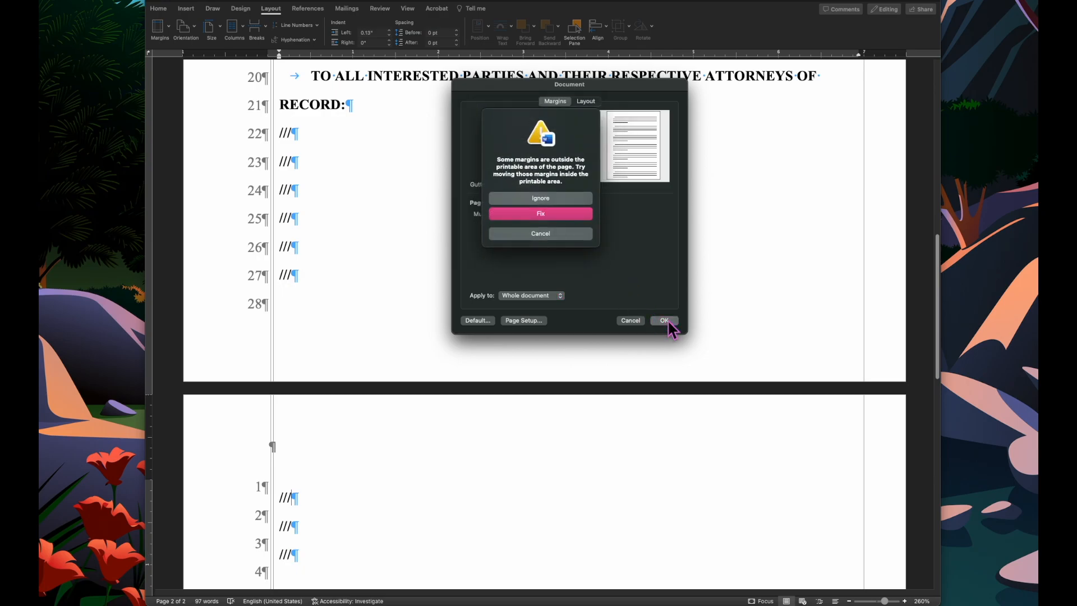
pyautogui.click(565, 201)
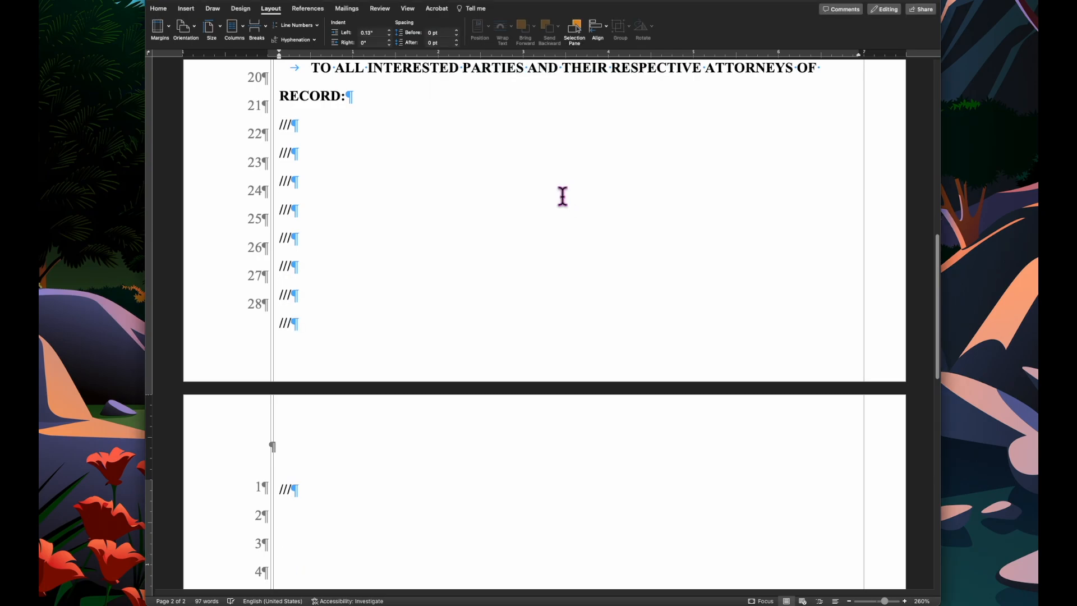
# - Add more /// placeholder lines at the top of the second page
pyautogui.scroll(1, 549, 253)
pyautogui.scroll(-3, 549, 253)
pyautogui.click(550, 253)
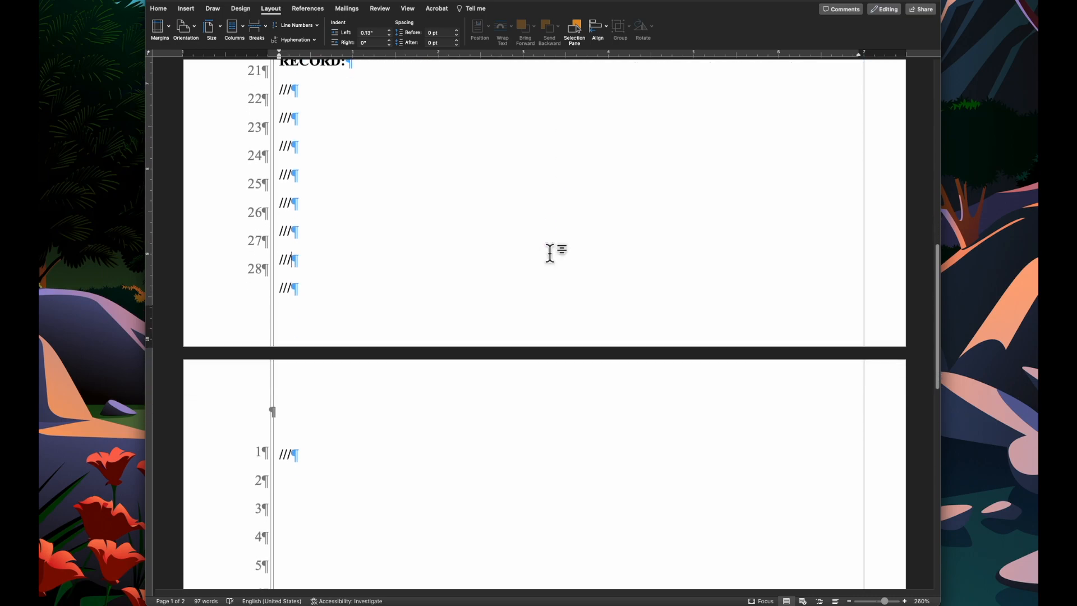
pyautogui.click(316, 491)
pyautogui.press('Return')
pyautogui.write('///')
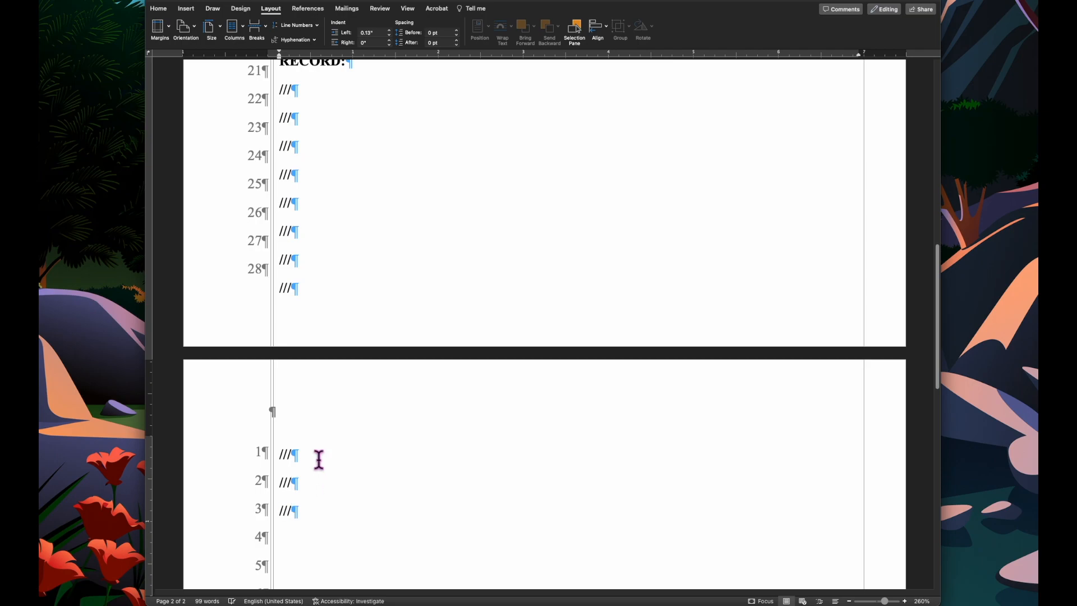
# - Adjust the caption table's row borders and bottom edge so its rows line up with the numbered lines
pyautogui.scroll(4, 314, 471)
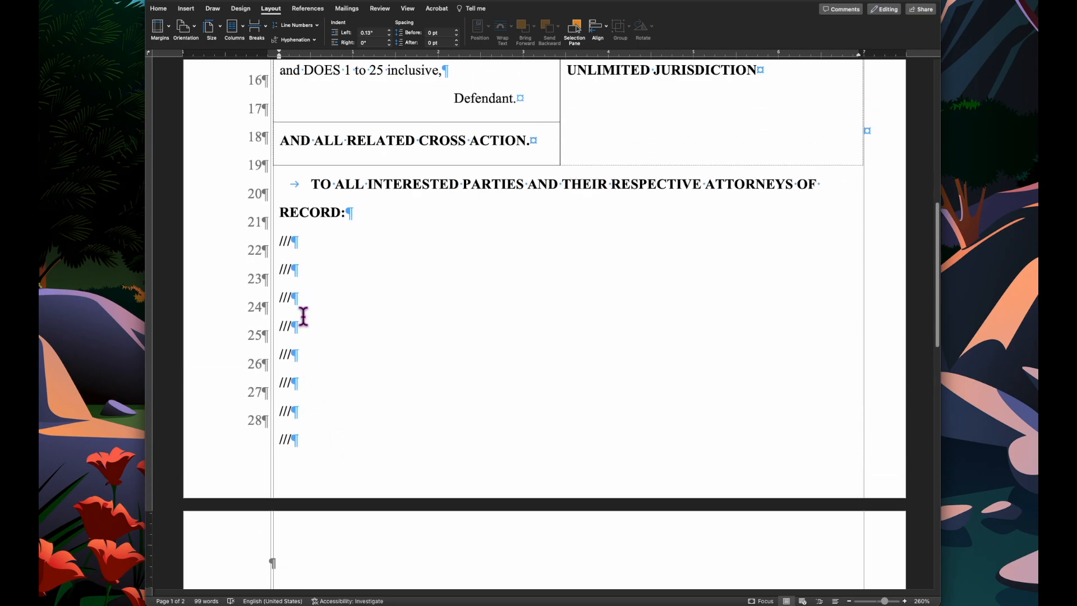
pyautogui.scroll(1, 303, 315)
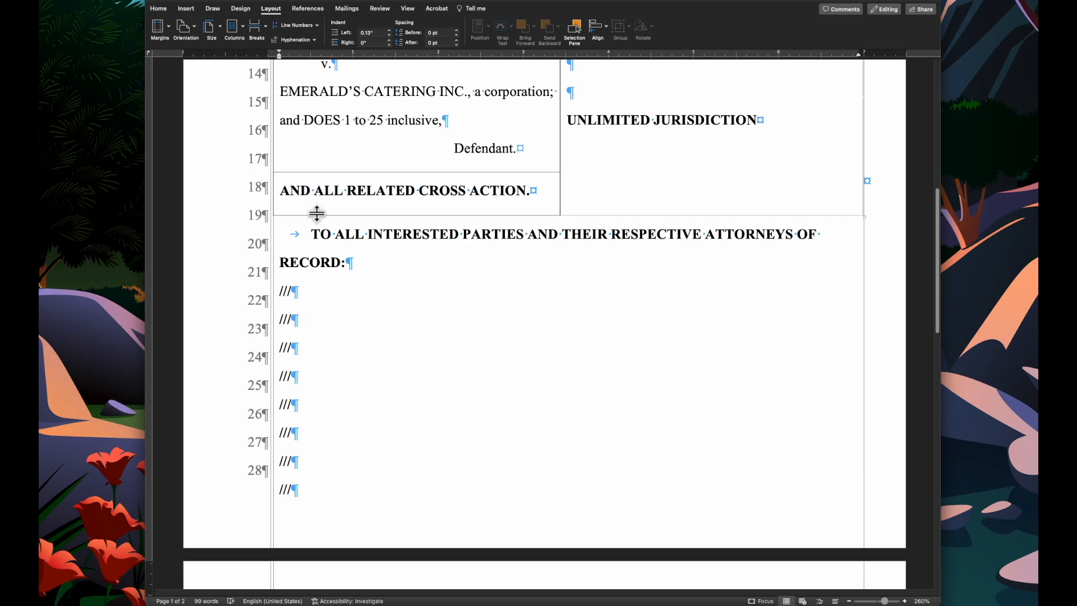
pyautogui.moveTo(317, 213); pyautogui.dragTo(317, 223)
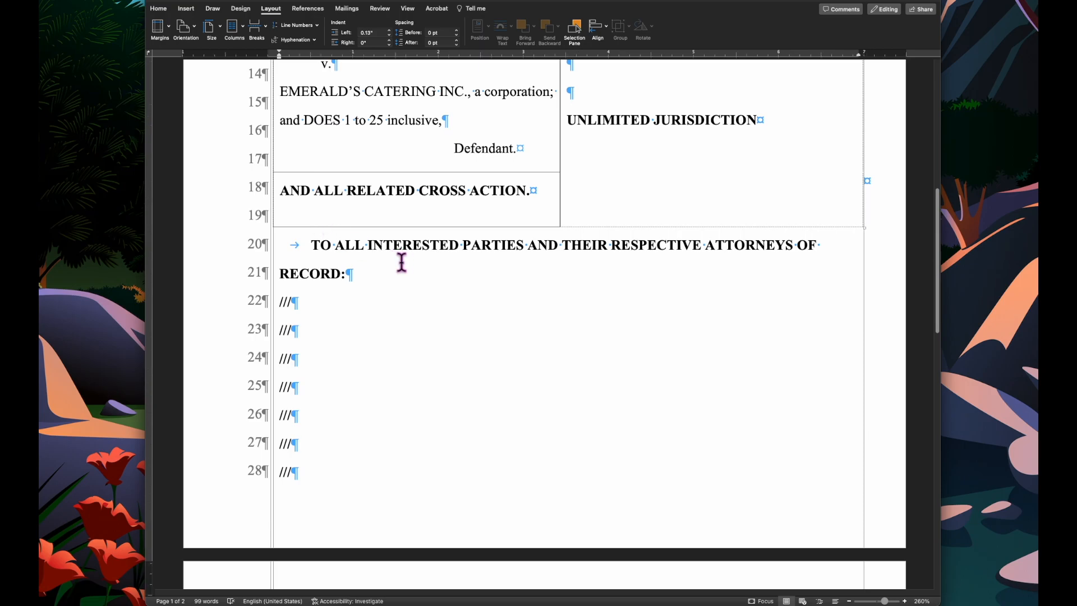
pyautogui.scroll(7, 401, 258)
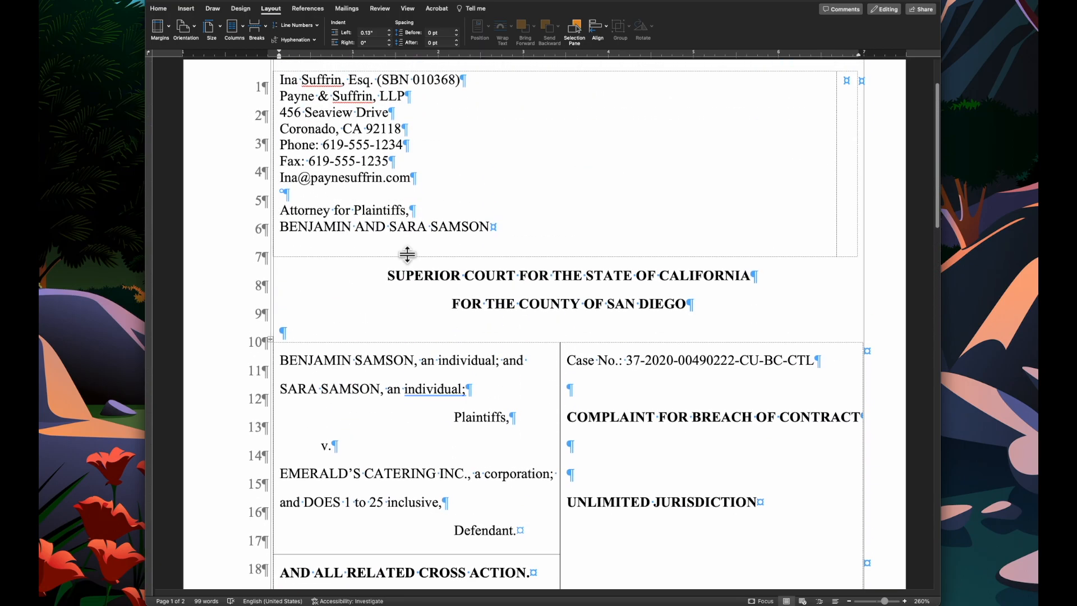
pyautogui.scroll(-4, 407, 255)
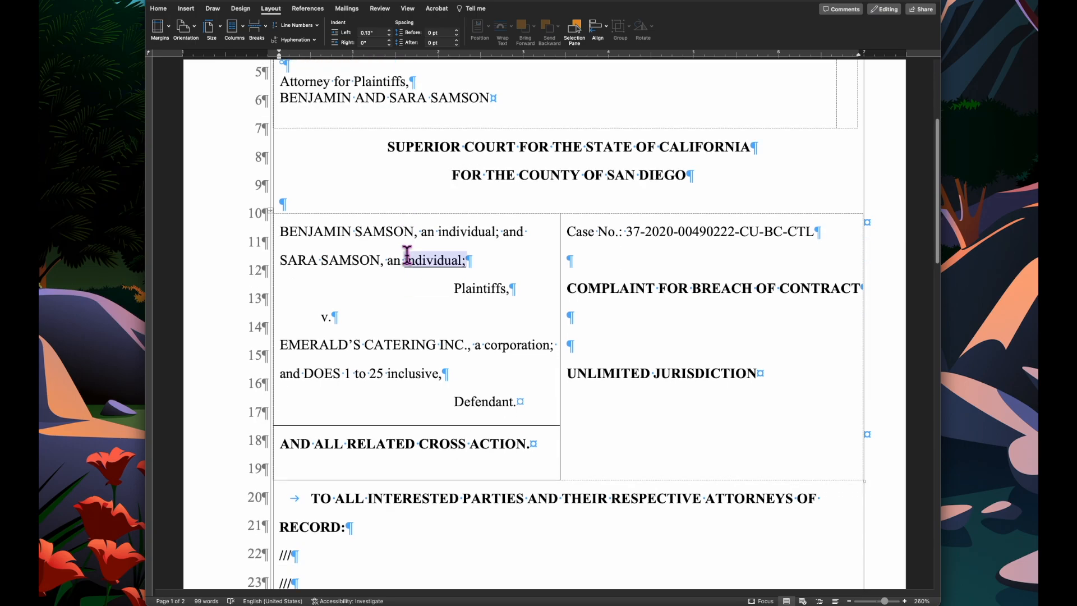
pyautogui.moveTo(406, 378); pyautogui.dragTo(406, 390)
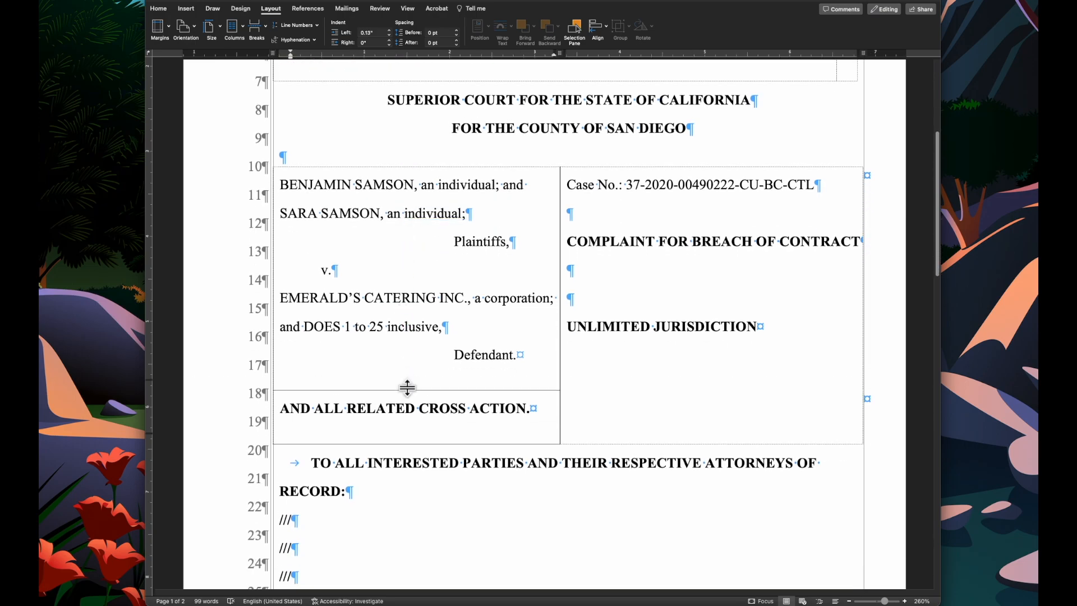
pyautogui.moveTo(401, 443); pyautogui.dragTo(401, 433)
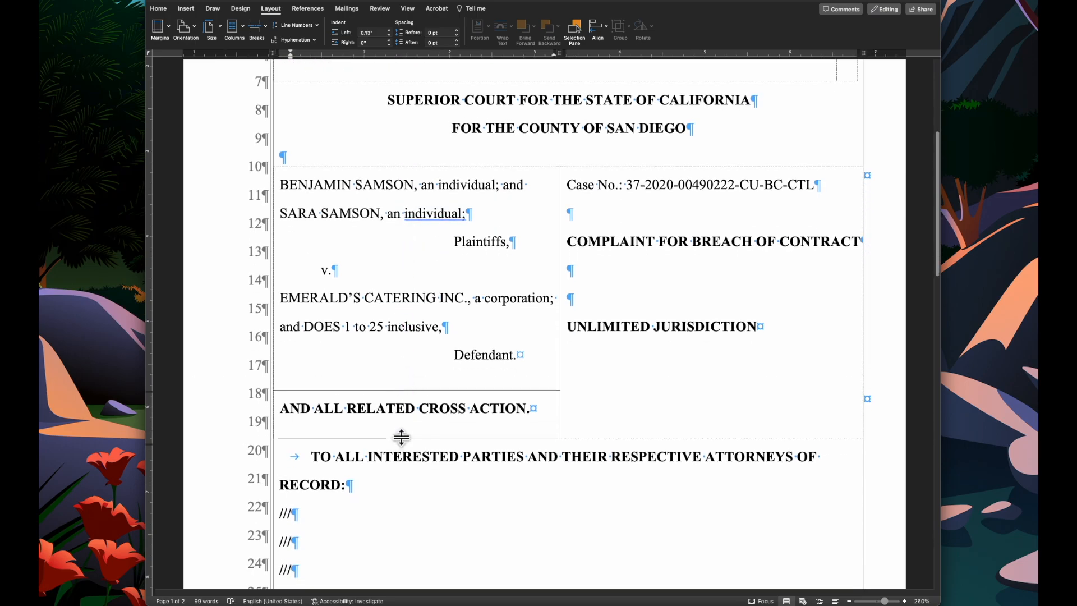
# - Zoom out and review both pages with formatting marks and table gridlines hidden
pyautogui.scroll(-1, 425, 486)
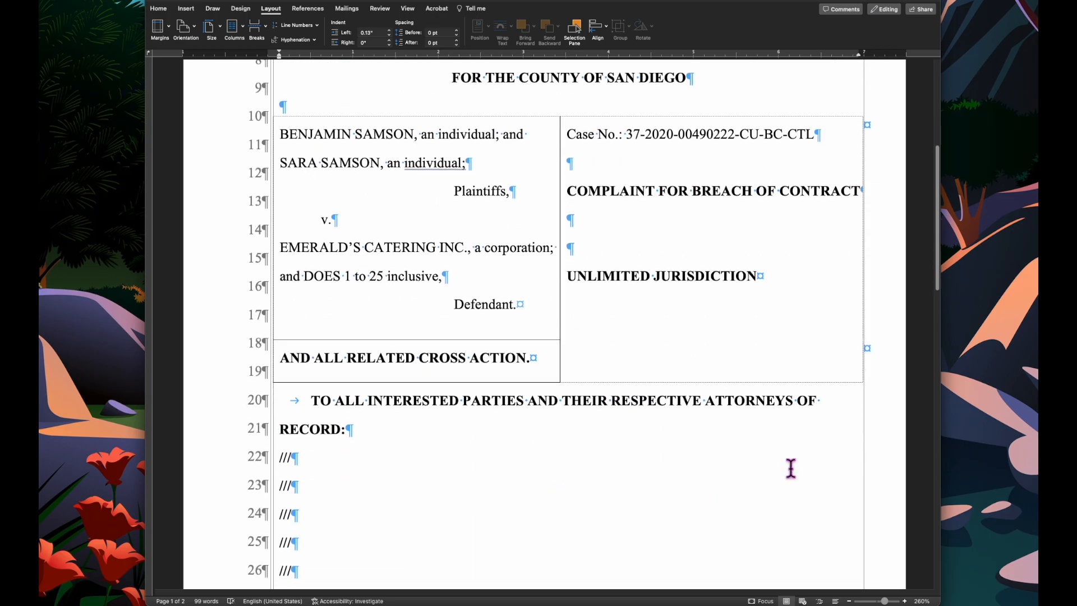
pyautogui.click(849, 600)
pyautogui.click(849, 601)
pyautogui.click(849, 601)
pyautogui.click(848, 601)
pyautogui.click(849, 600)
pyautogui.click(848, 600)
pyautogui.click(849, 601)
pyautogui.click(849, 601)
pyautogui.click(848, 601)
pyautogui.click(849, 601)
pyautogui.scroll(-4, 718, 387)
pyautogui.scroll(2, 738, 426)
pyautogui.scroll(-8, 738, 427)
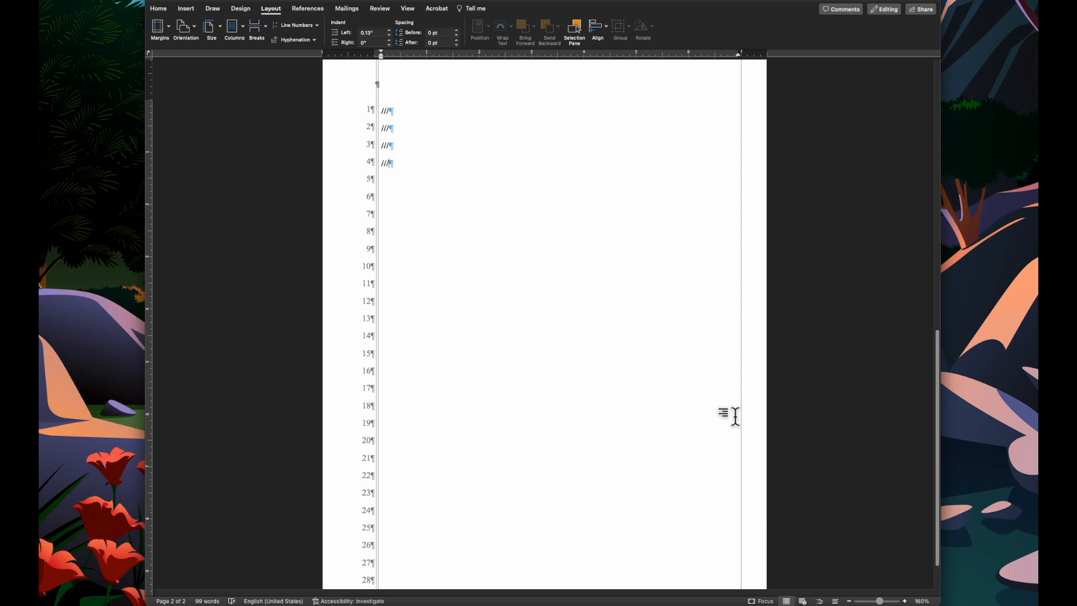
pyautogui.click(380, 9)
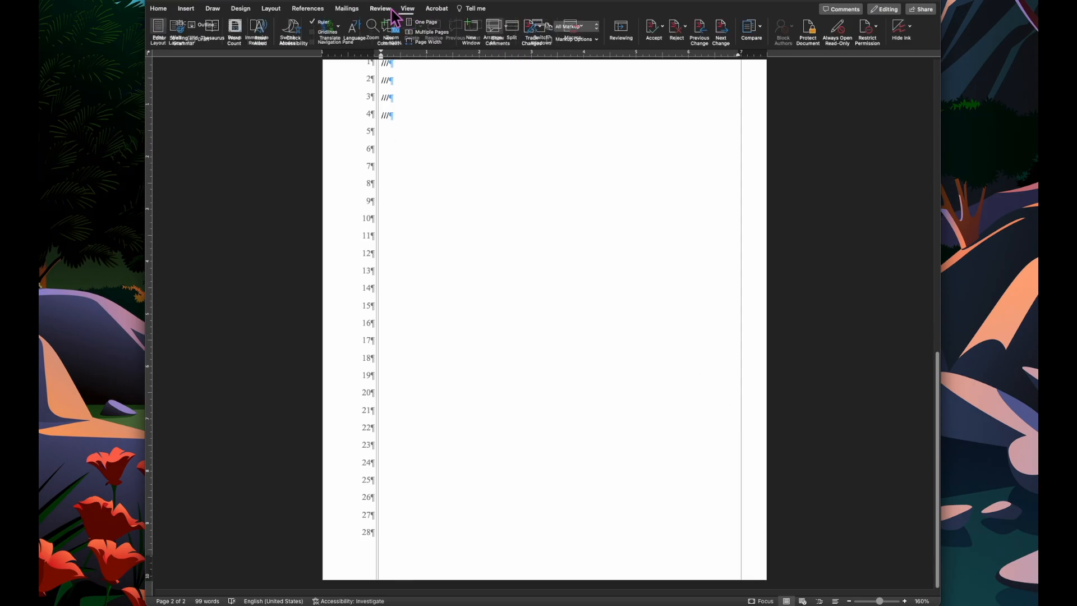
pyautogui.click(158, 9)
pyautogui.click(452, 24)
pyautogui.scroll(15, 478, 154)
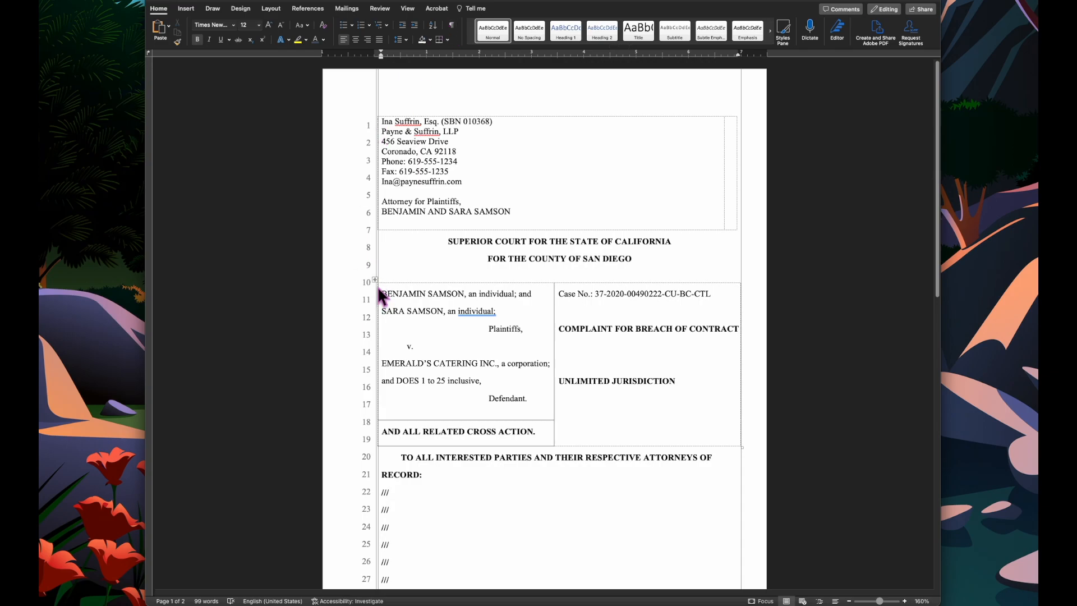
pyautogui.click(376, 284)
pyautogui.click(477, 9)
pyautogui.click(515, 8)
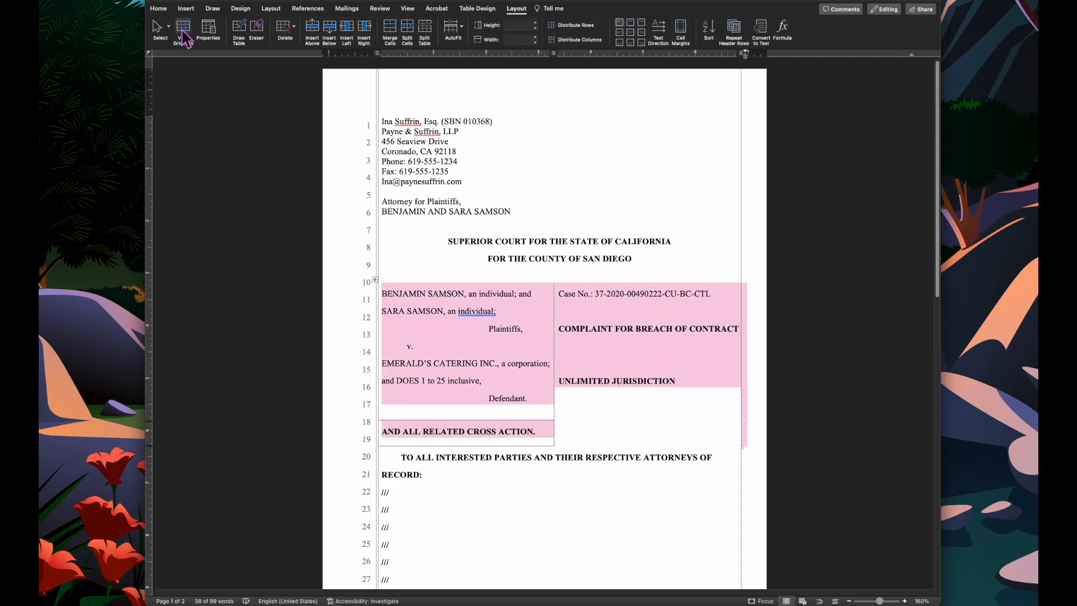
pyautogui.click(494, 313)
pyautogui.scroll(-3, 509, 301)
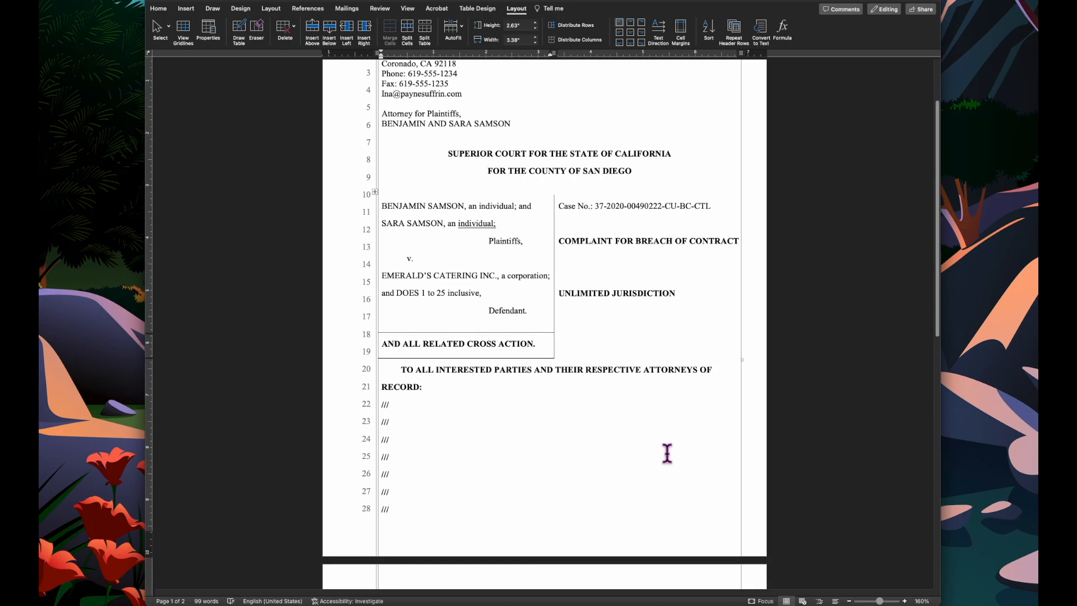
pyautogui.scroll(-15, 667, 453)
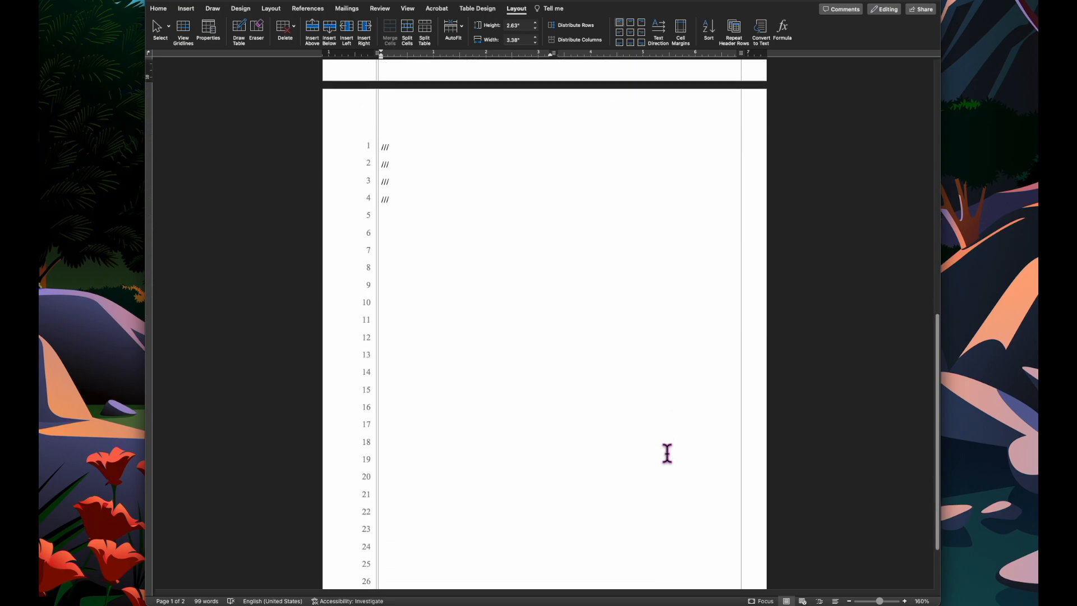
pyautogui.scroll(5, 667, 453)
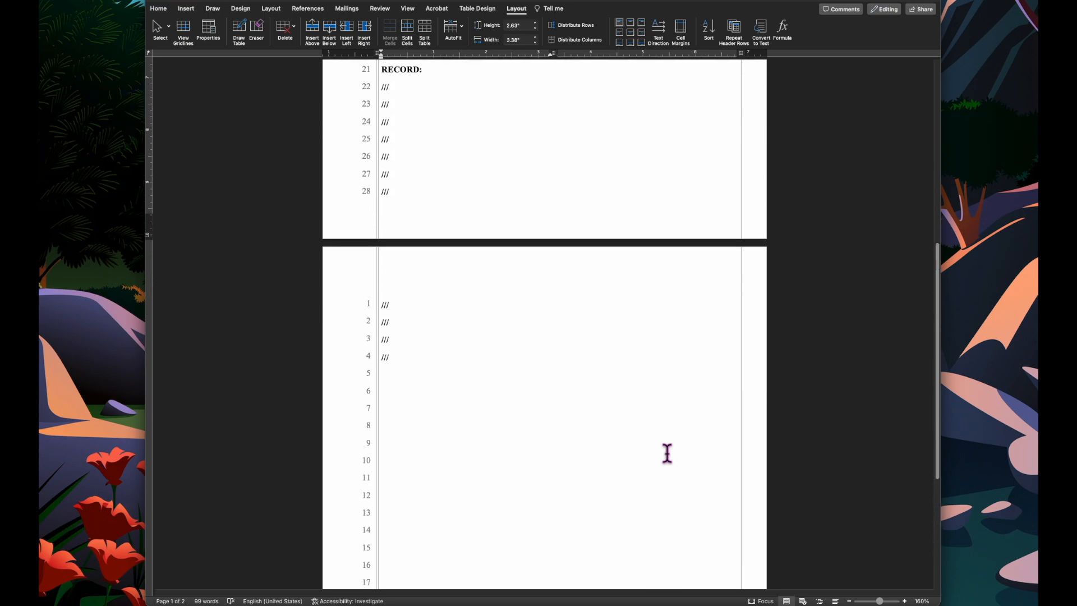
pyautogui.scroll(6, 667, 453)
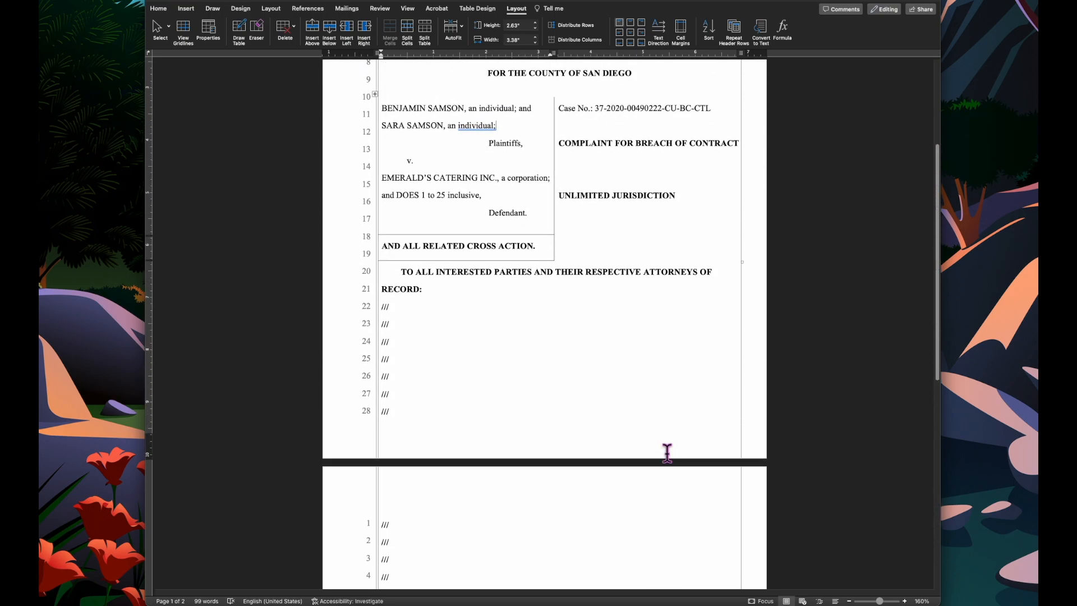
# - Open the footer for editing, restore formatting marks, and nudge the footer paragraph's left indent slightly right
pyautogui.doubleClick(594, 436)
pyautogui.scroll(-1, 565, 366)
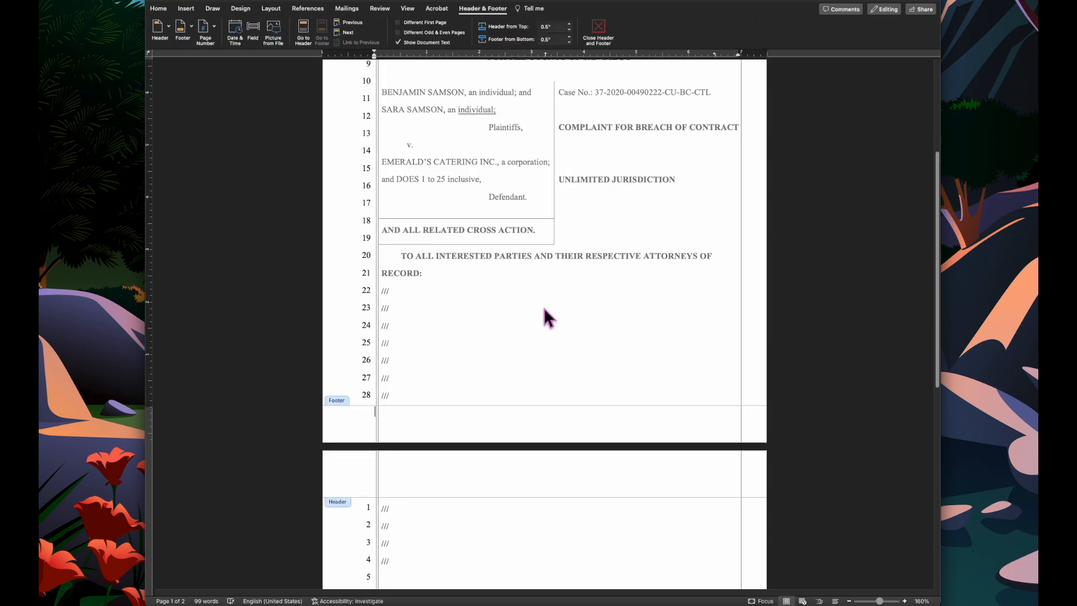
pyautogui.click(159, 8)
pyautogui.click(452, 26)
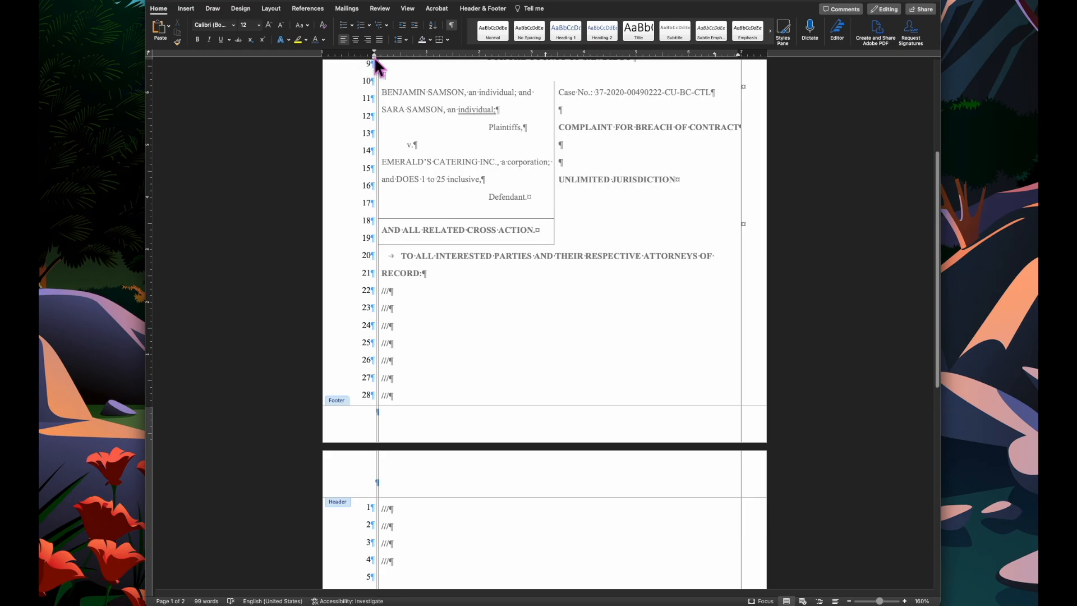
pyautogui.click(904, 601)
pyautogui.click(904, 600)
pyautogui.click(904, 601)
pyautogui.click(905, 601)
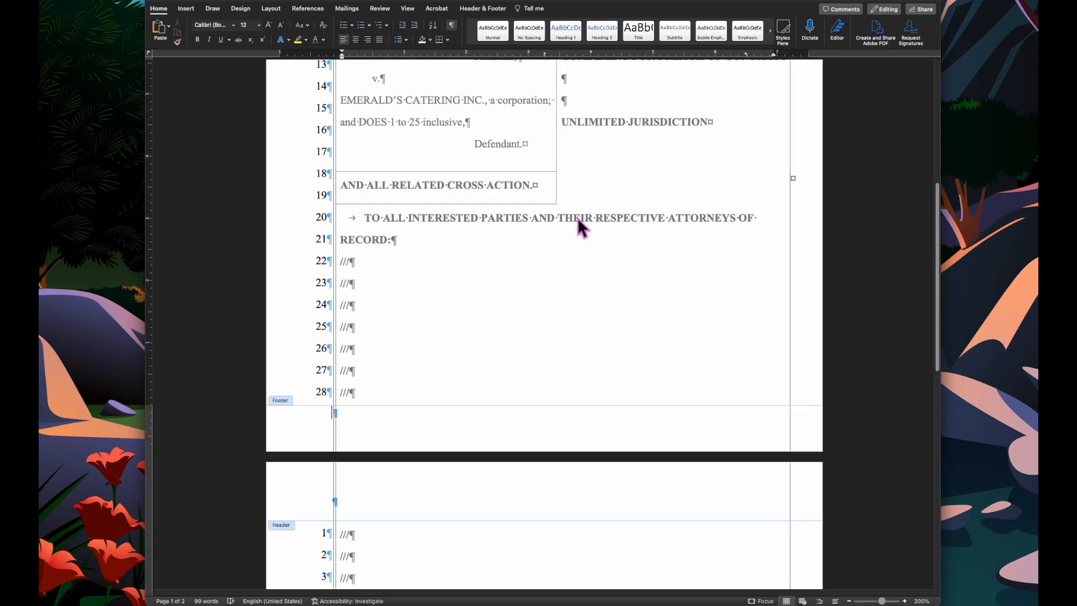
pyautogui.moveTo(331, 55); pyautogui.dragTo(338, 55)
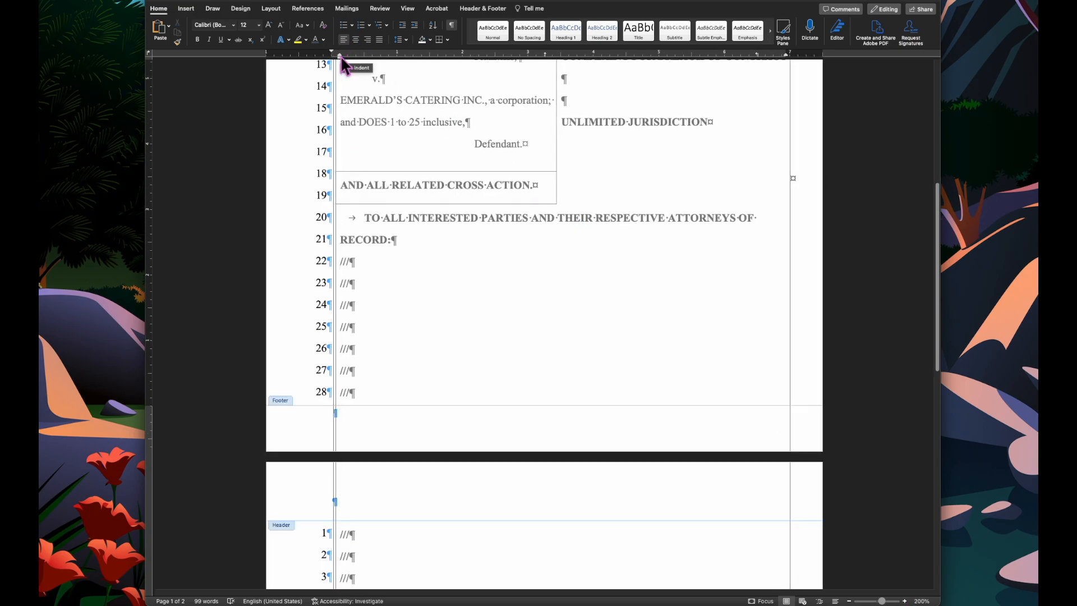
pyautogui.moveTo(331, 54); pyautogui.dragTo(339, 60)
# - Insert centered page numbers in the footer using the "- 1 -, - 2 -, - 3 -" number format
pyautogui.click(188, 8)
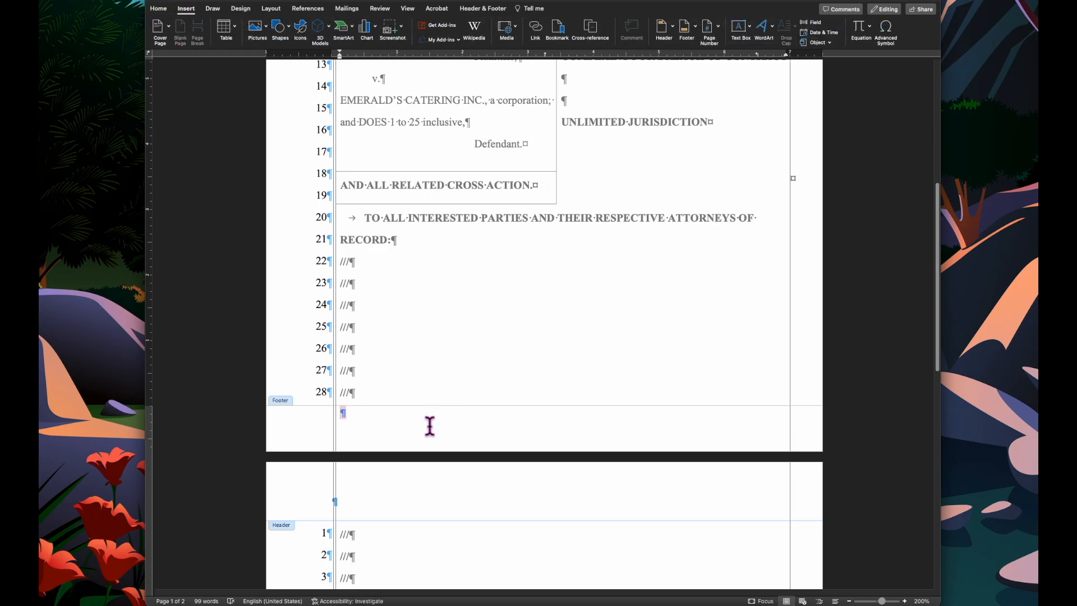
pyautogui.click(717, 27)
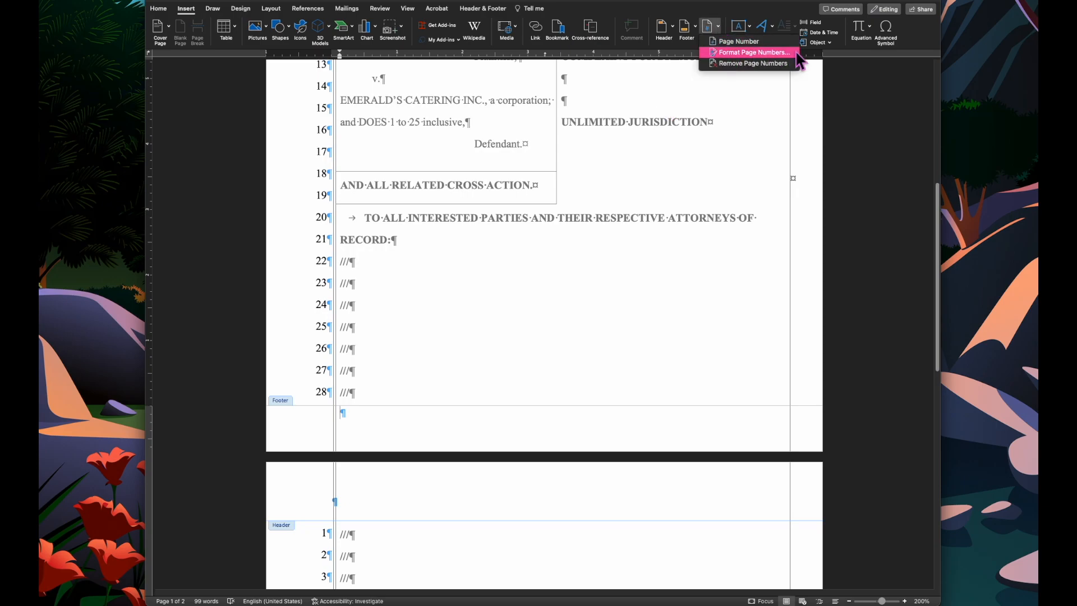
pyautogui.click(776, 42)
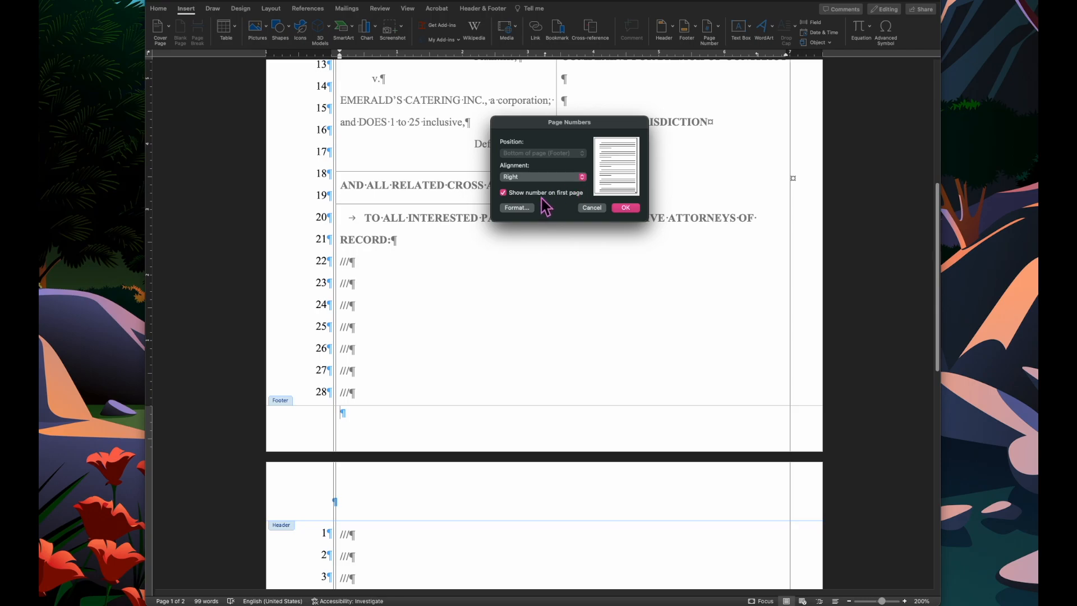
pyautogui.click(524, 207)
pyautogui.click(593, 134)
pyautogui.click(567, 142)
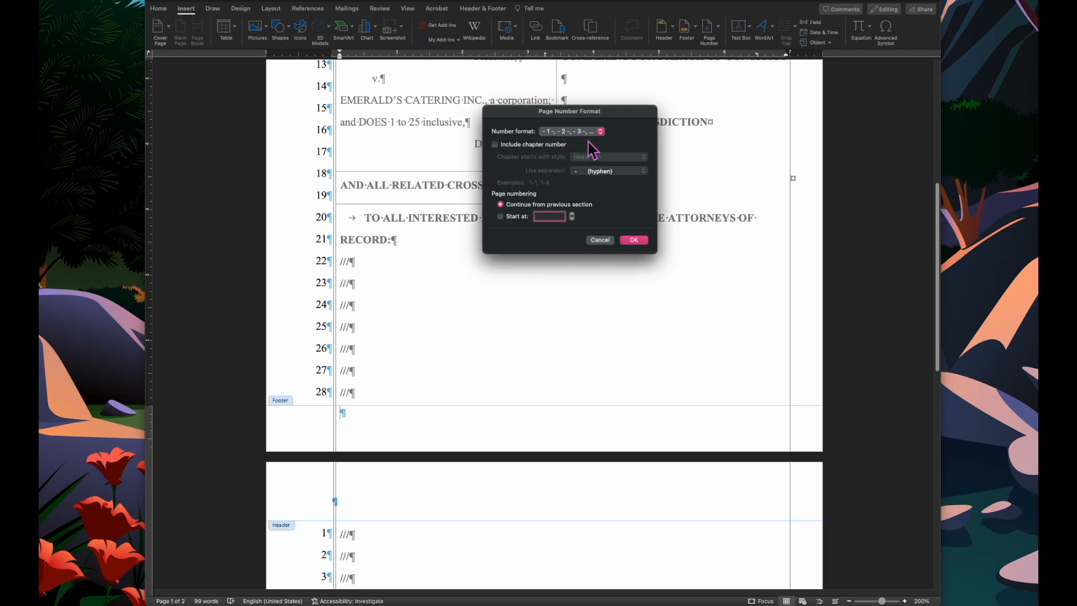
pyautogui.click(633, 240)
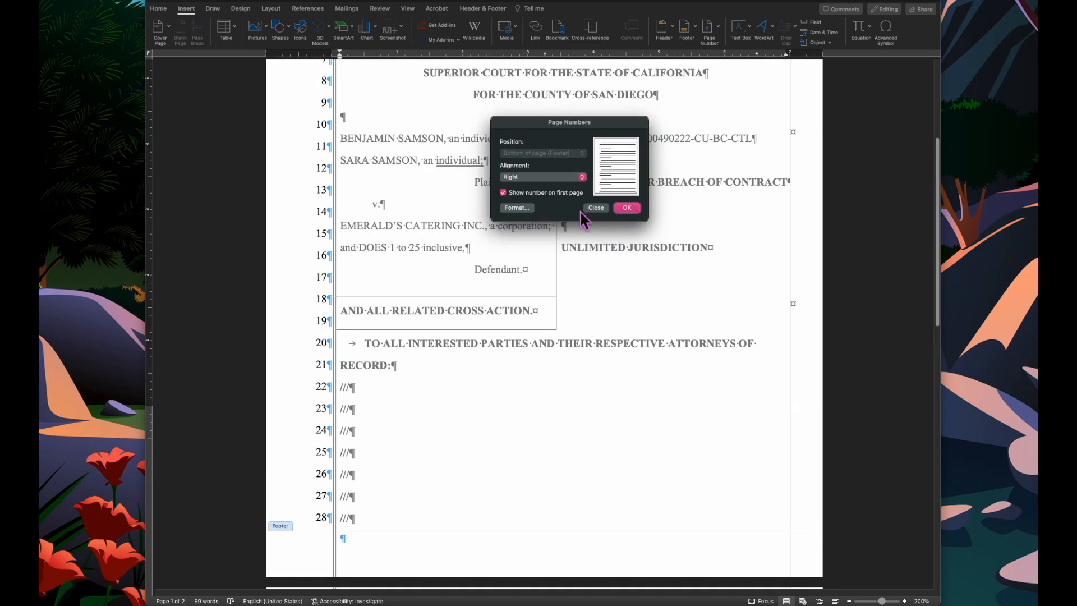
pyautogui.click(558, 177)
pyautogui.click(558, 168)
pyautogui.click(626, 207)
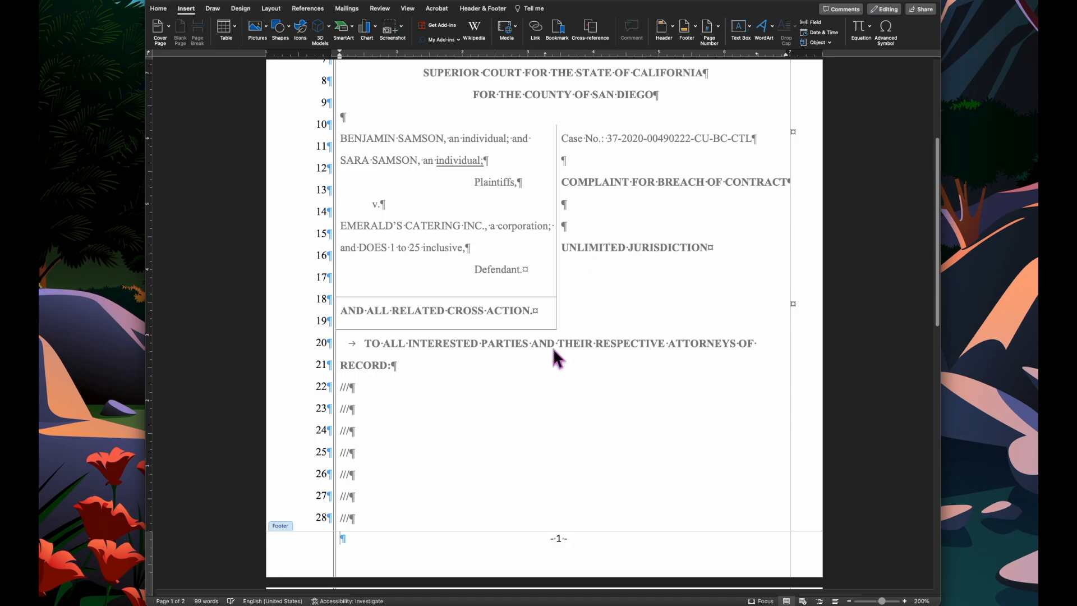
# - Add a horizontal rule line beneath the page number in the footer
pyautogui.scroll(-3, 549, 353)
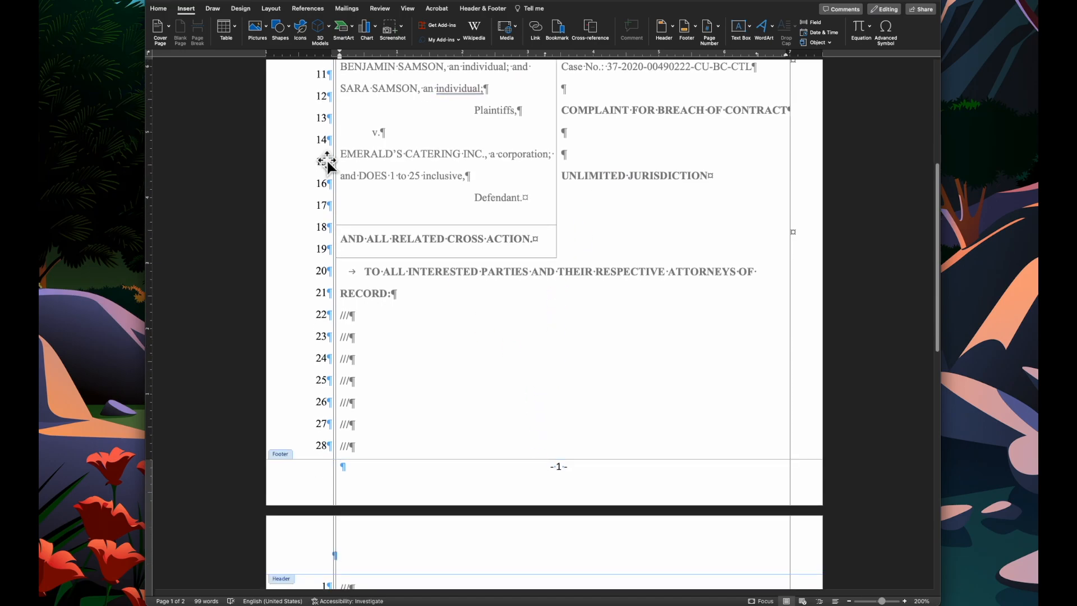
pyautogui.click(152, 10)
pyautogui.press('Return')
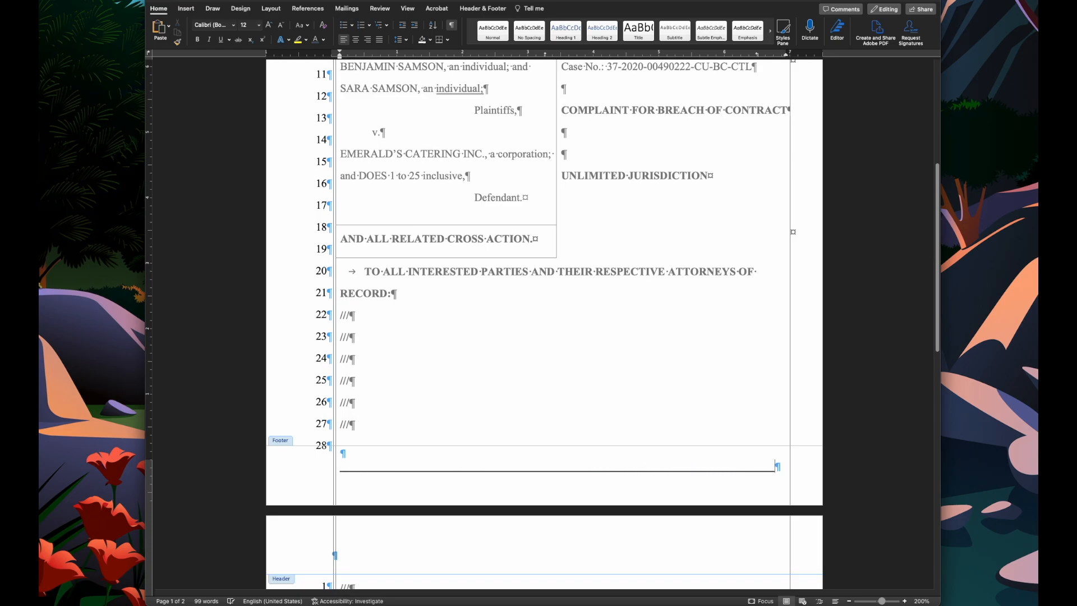
pyautogui.write('_')
pyautogui.press('BackSpace')
pyautogui.press('Return')
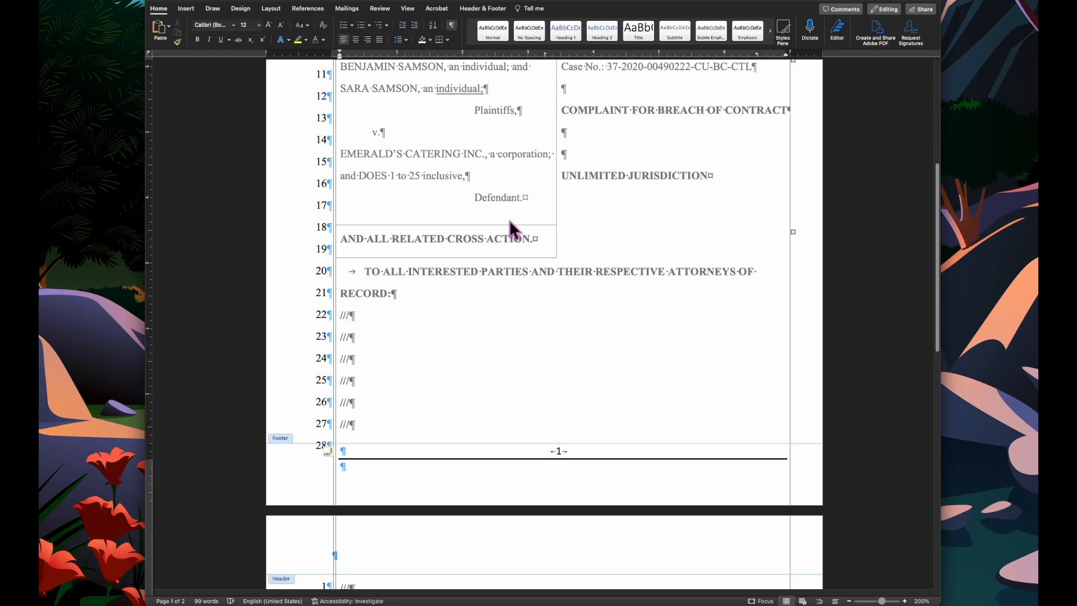
# - Add a centered footer line reading COMPLAINT FOR BREACH OF CONTRACT below the rule
pyautogui.click(358, 40)
pyautogui.write('COMPLA')
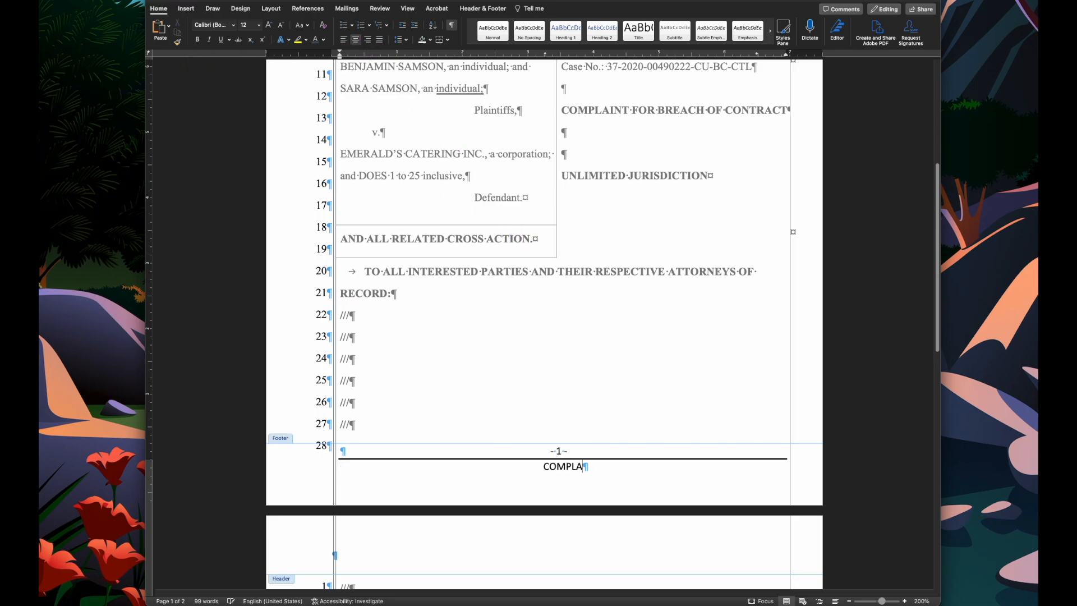
pyautogui.write('INT FOR BREACH OF CONTRACT')
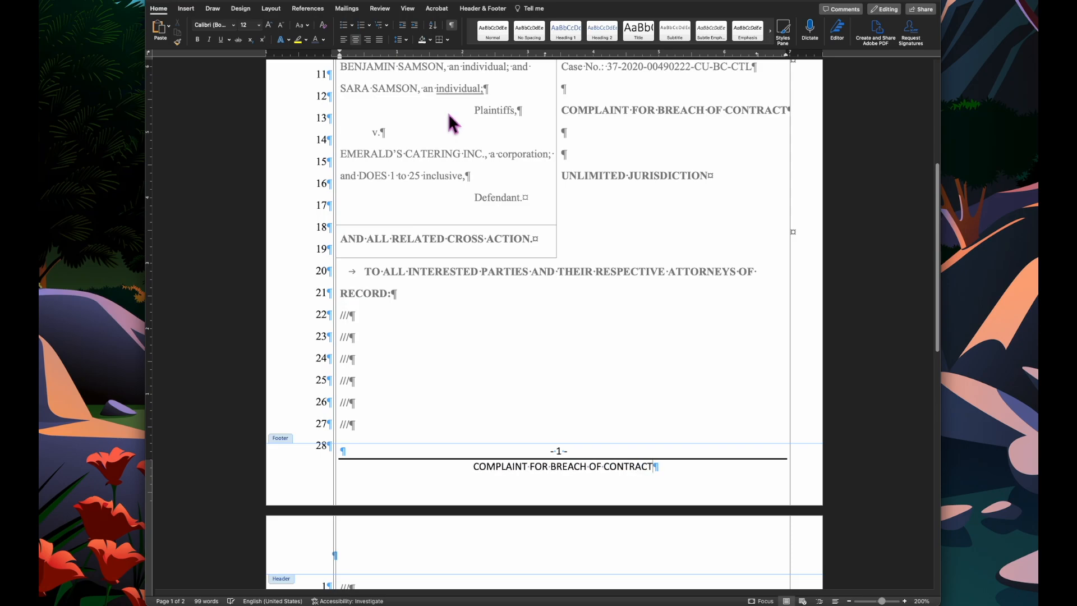
# - Set all footer text to Times New Roman 10 pt and close the footer
pyautogui.press('super+a')
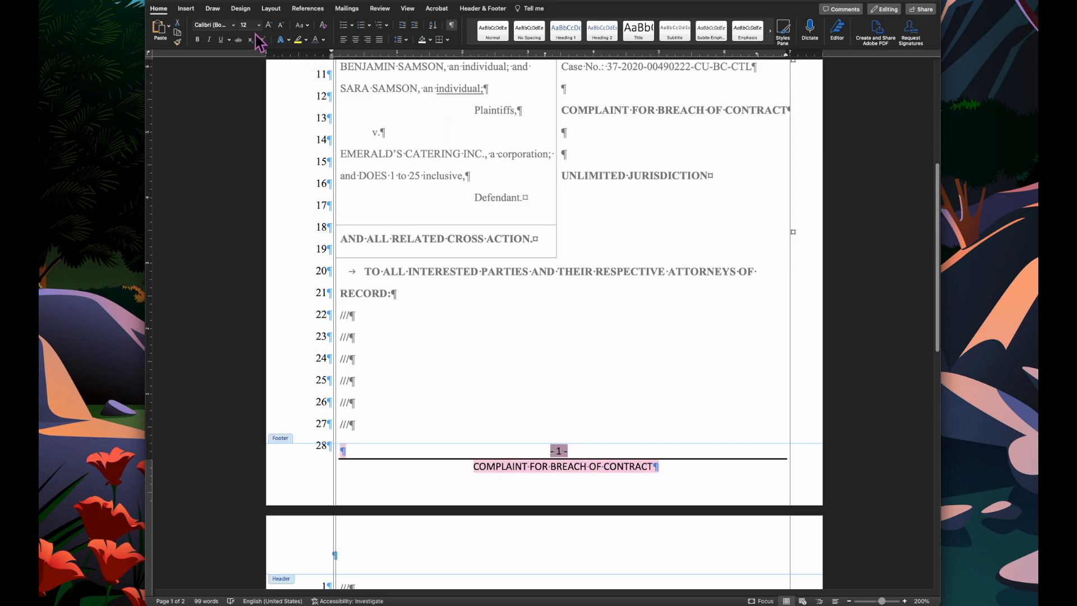
pyautogui.click(233, 26)
pyautogui.click(250, 108)
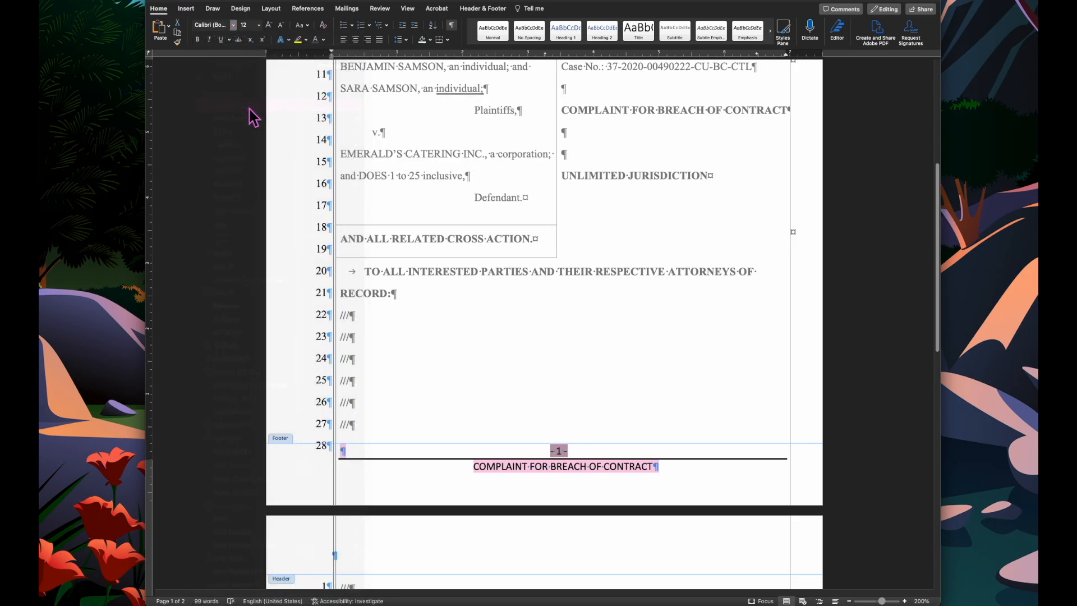
pyautogui.click(259, 24)
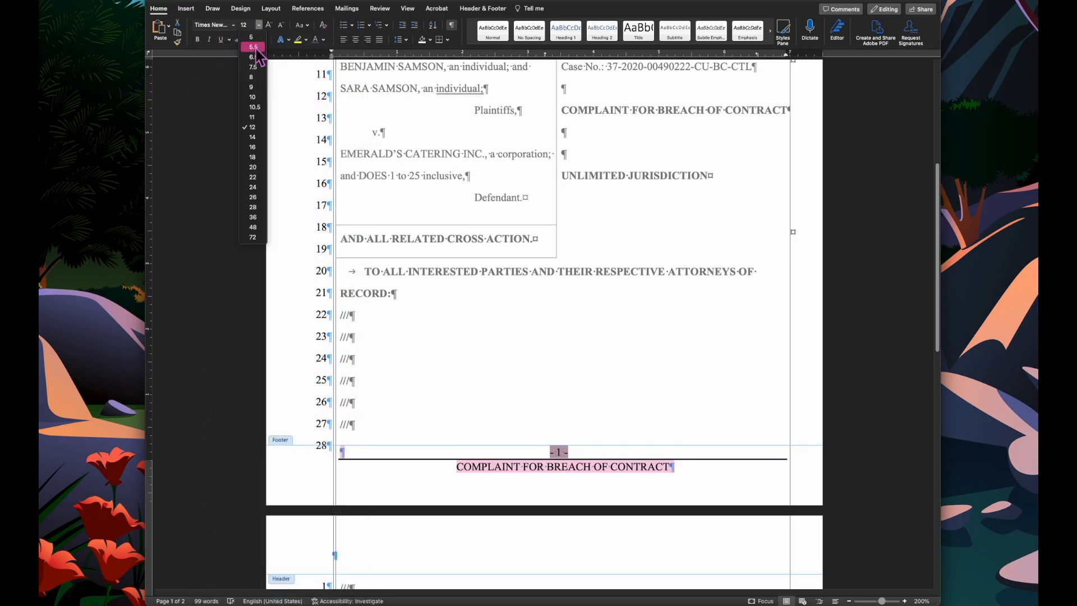
pyautogui.click(253, 97)
pyautogui.scroll(-3, 469, 343)
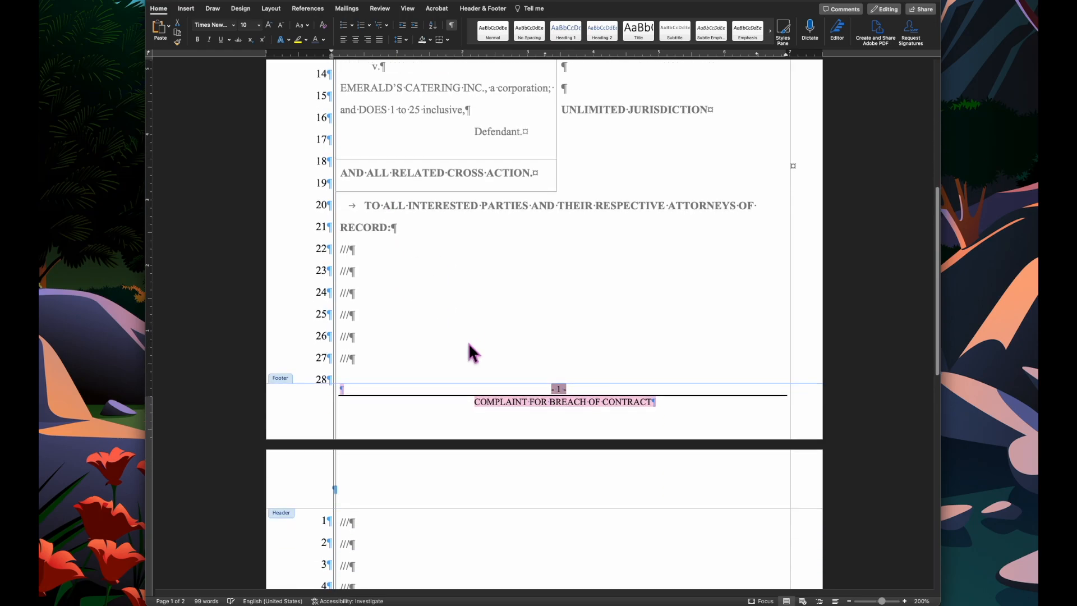
pyautogui.doubleClick(467, 322)
# - Scroll through both pages to review the footer on each page
pyautogui.scroll(-4, 470, 324)
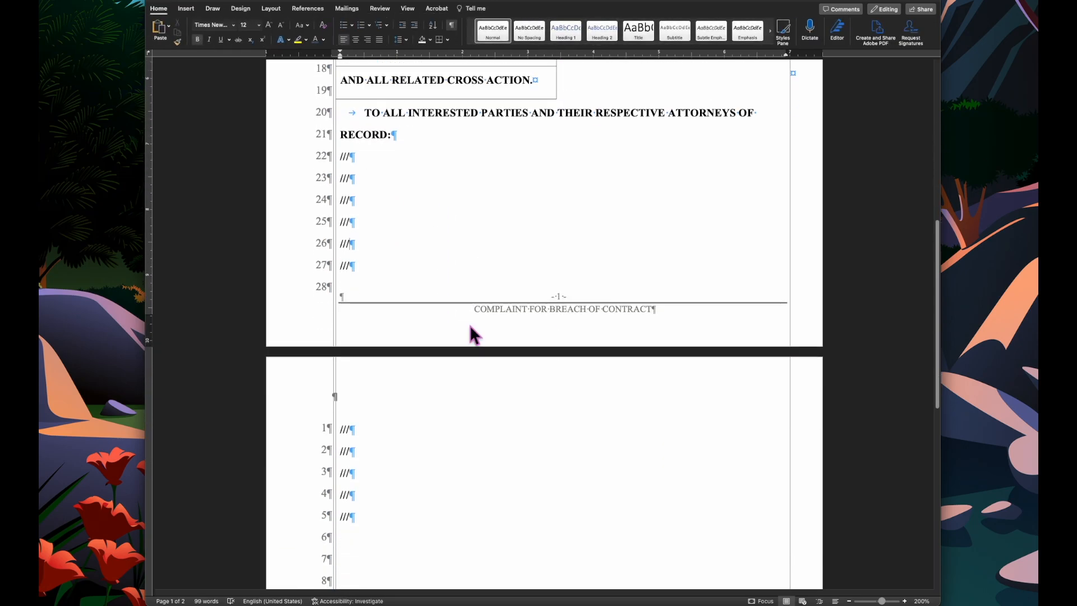
pyautogui.scroll(20, 470, 325)
pyautogui.scroll(-16, 469, 316)
pyautogui.scroll(-6, 470, 322)
pyautogui.scroll(10, 469, 330)
pyautogui.scroll(-12, 468, 323)
pyautogui.scroll(-12, 470, 324)
pyautogui.scroll(12, 470, 324)
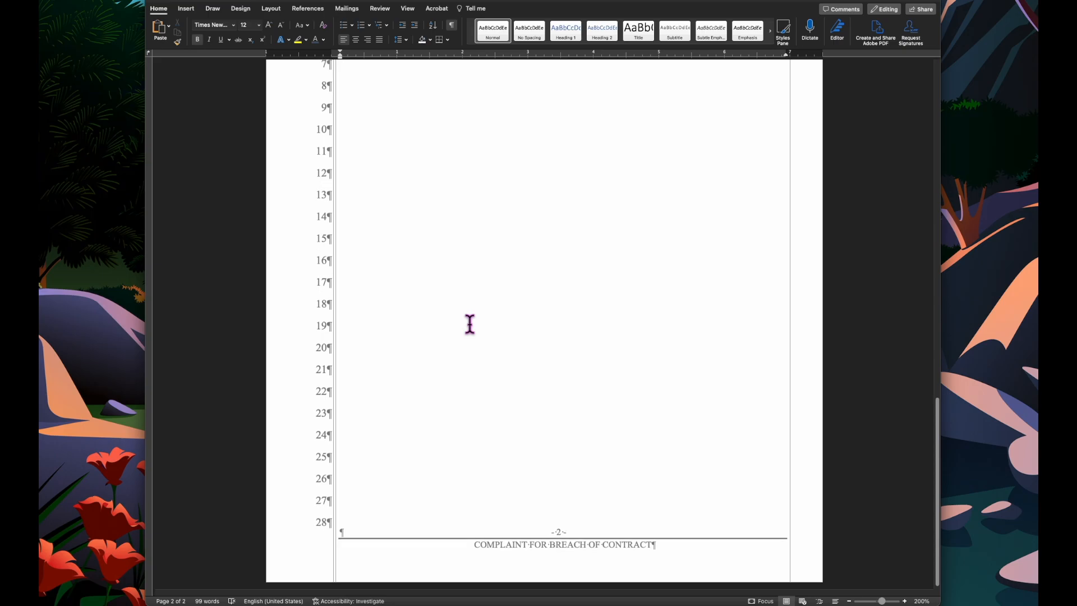
pyautogui.scroll(3, 469, 324)
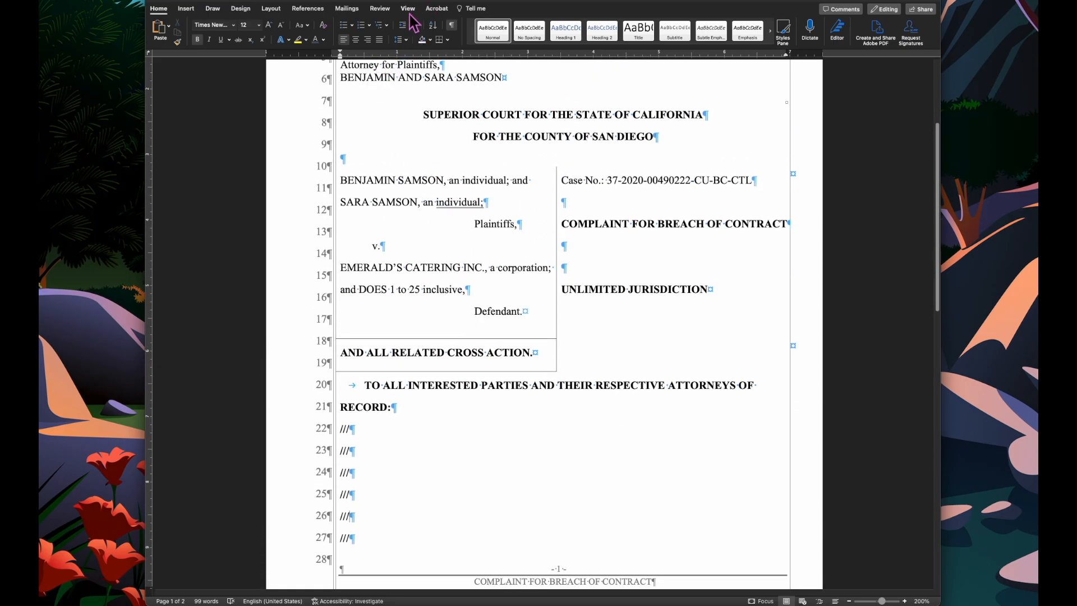
# - Select the caption table and toggle its gridline view in the table layout settings
pyautogui.click(332, 163)
pyautogui.click(472, 13)
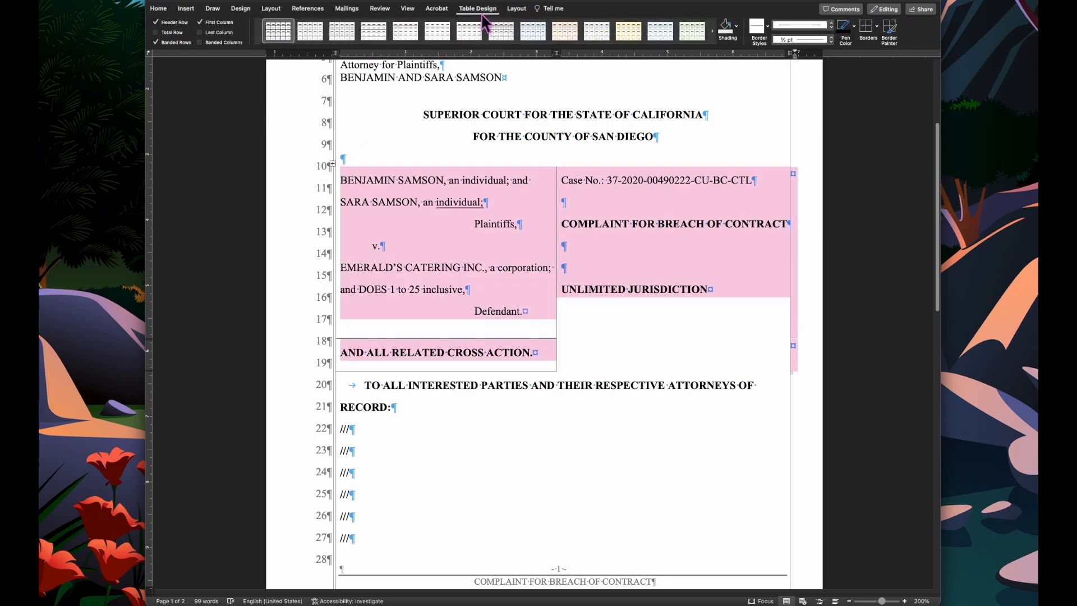
pyautogui.click(516, 9)
pyautogui.click(193, 38)
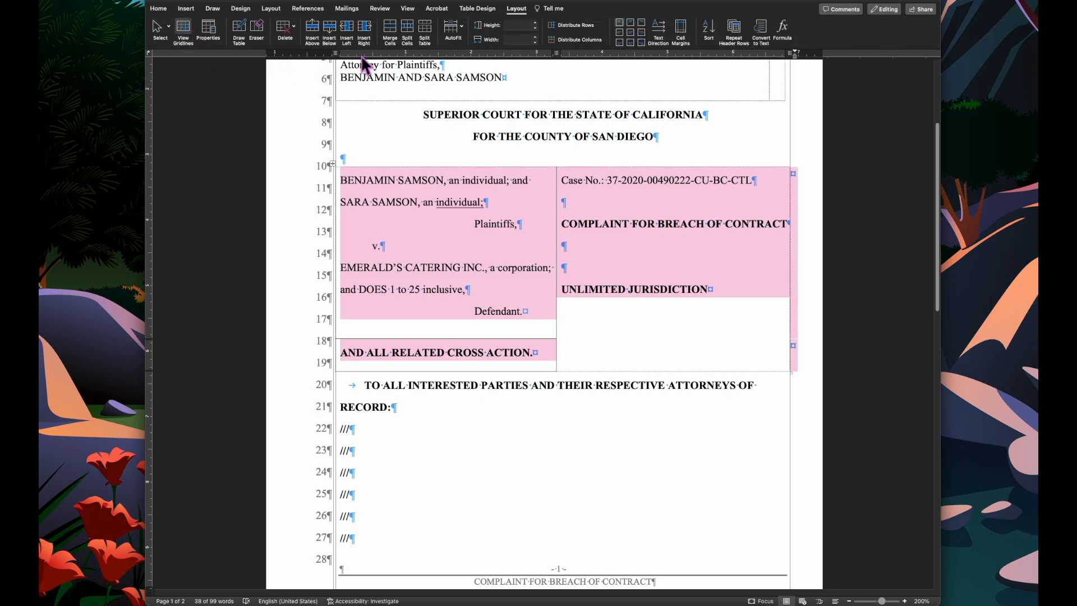
pyautogui.click(187, 9)
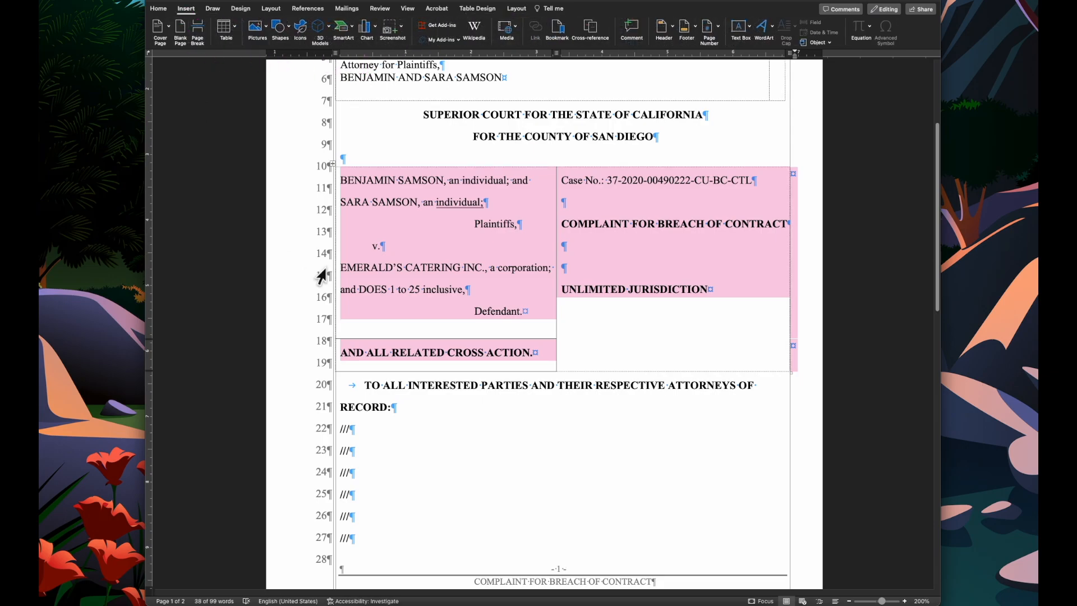
pyautogui.scroll(-10, 428, 387)
pyautogui.scroll(-3, 447, 413)
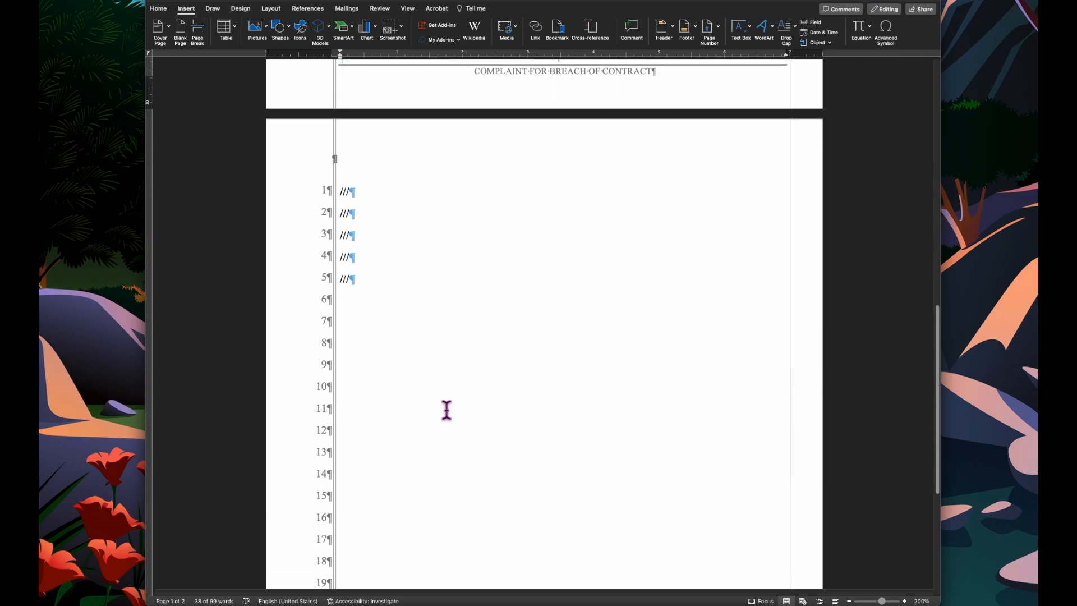
# - Add blank lines after the /// placeholders on page two and insert a two-column, three-row table
pyautogui.click(438, 401)
pyautogui.press('Return')
pyautogui.press('Return')
pyautogui.press('Return')
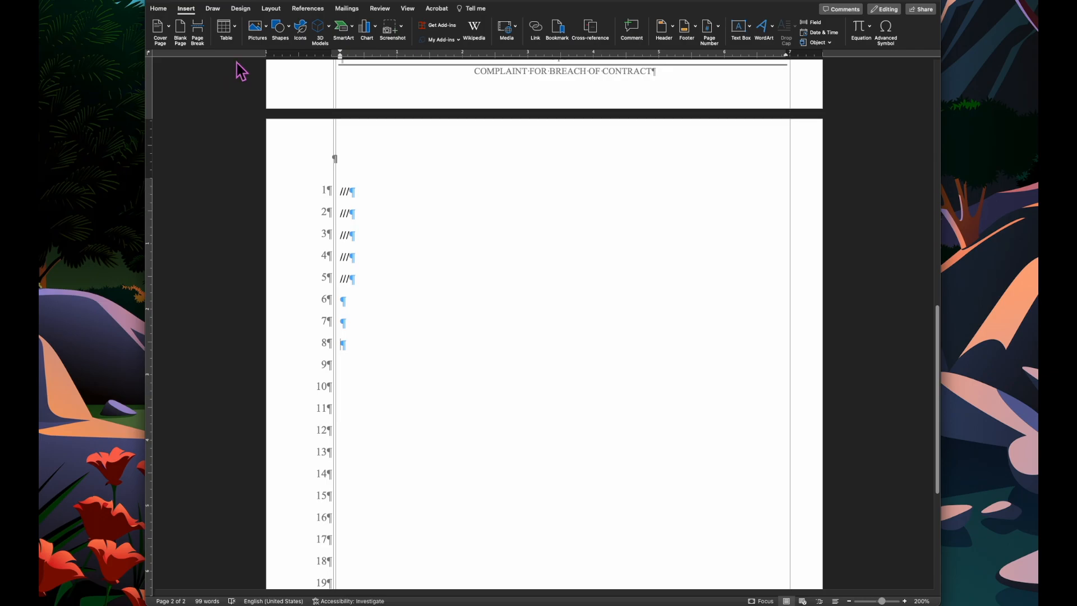
pyautogui.click(230, 28)
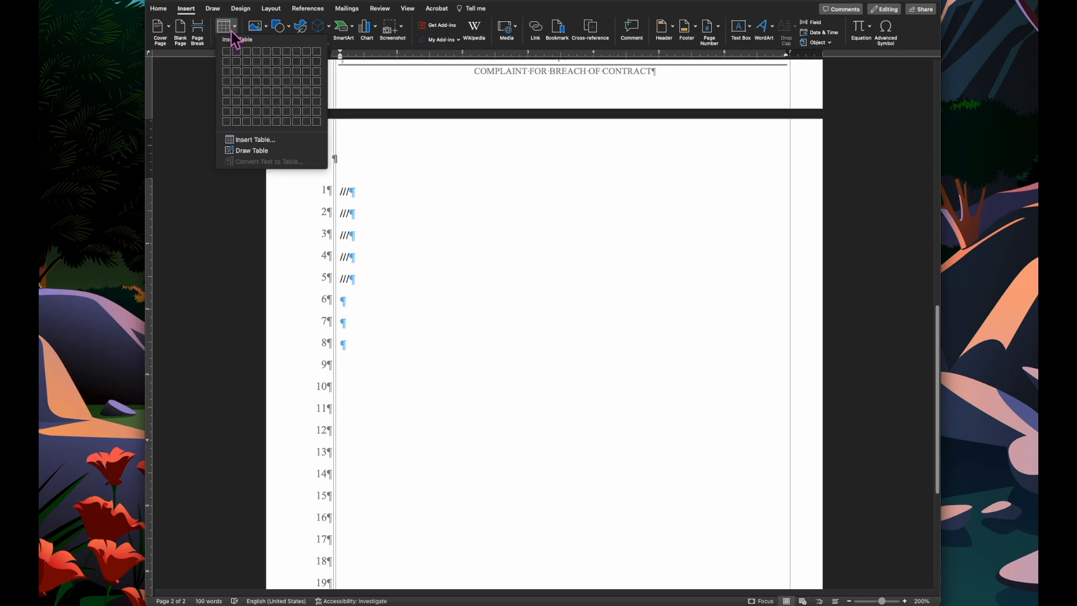
pyautogui.click(236, 80)
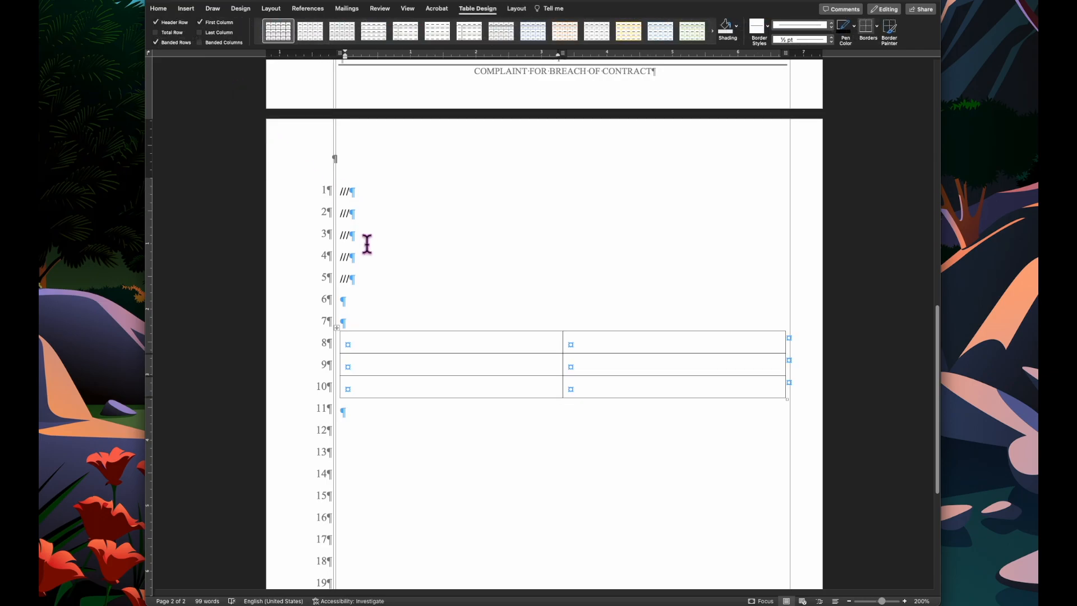
# - Fill the table's first row with "Dated: March ____, 2023" and "PAYNE & SUFFRIN, LLP"
pyautogui.write('Da')
pyautogui.write('Da')
pyautogui.write('ted: March ____, 2023')
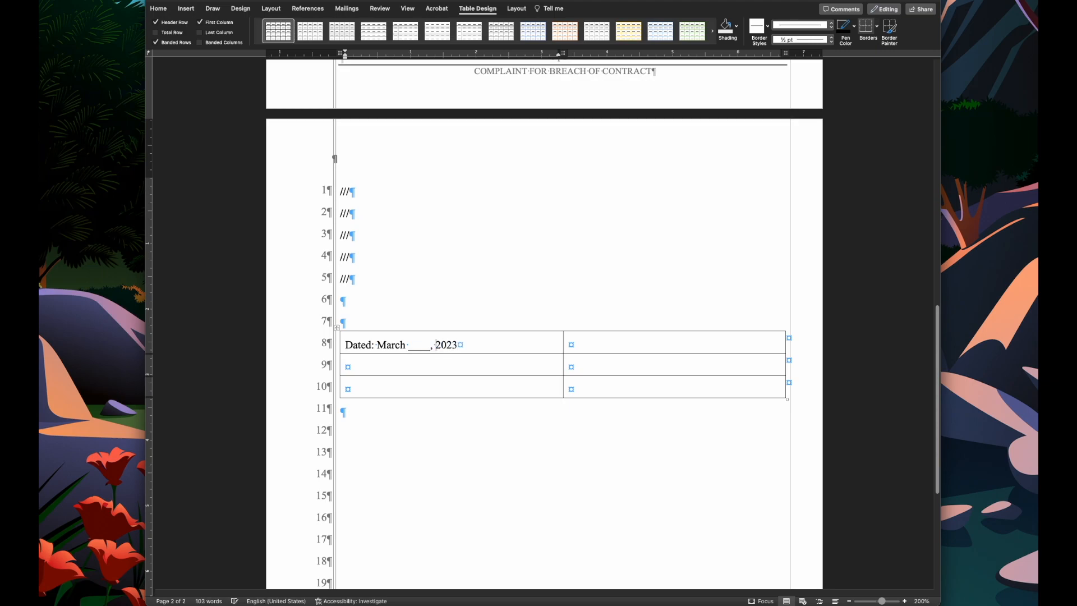
pyautogui.click(643, 342)
pyautogui.write('PAYNE & SUFFR')
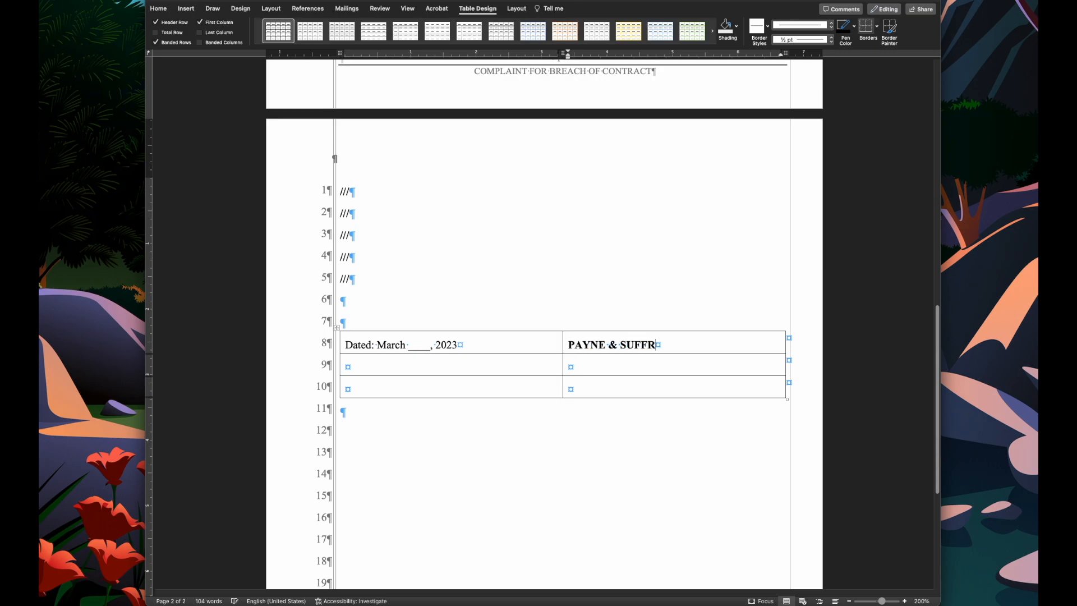
pyautogui.write('IN, LLP')
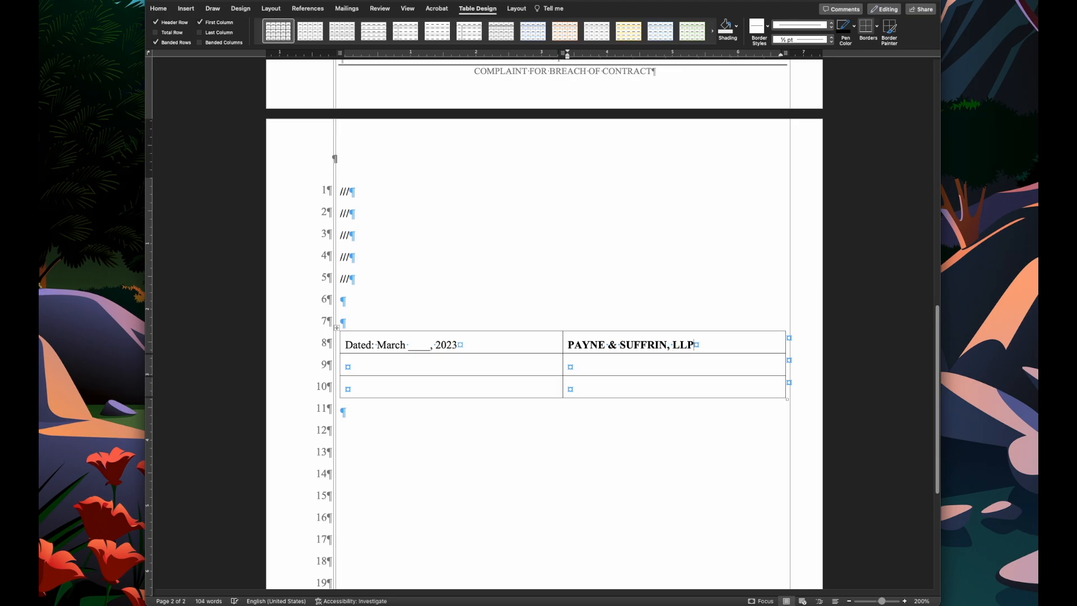
# - Enter "By:" in the left cell of the table's second row
pyautogui.press('Tab')
pyautogui.write('B')
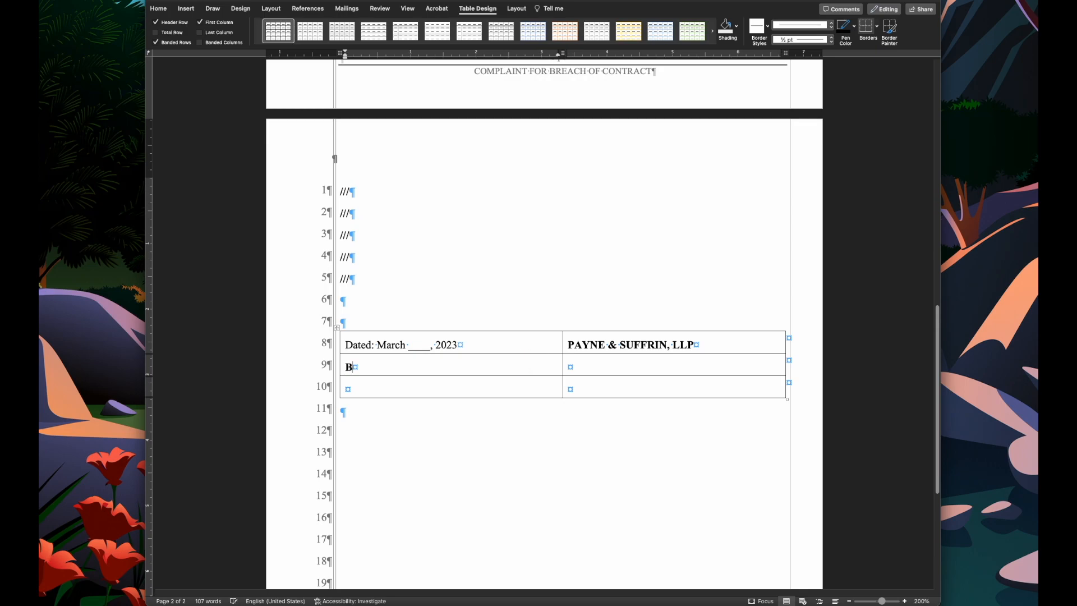
pyautogui.press('BackSpace')
pyautogui.press('BackSpace')
pyautogui.write('b')
pyautogui.press('BackSpace')
pyautogui.write('y')
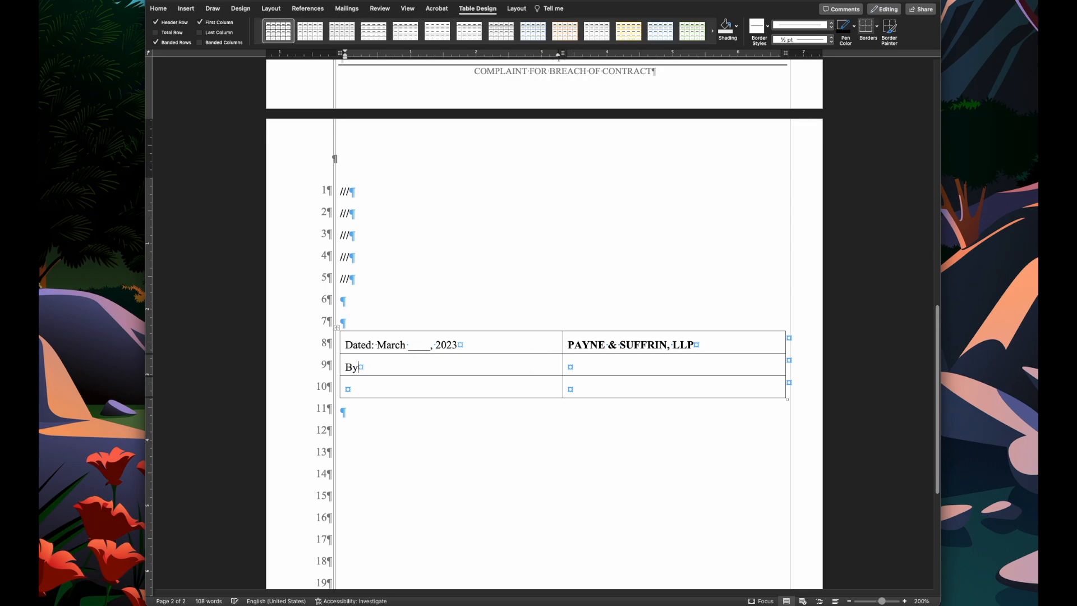
# - Align the "By:" cell's text to the right
pyautogui.hotkey('shift', 'Left')
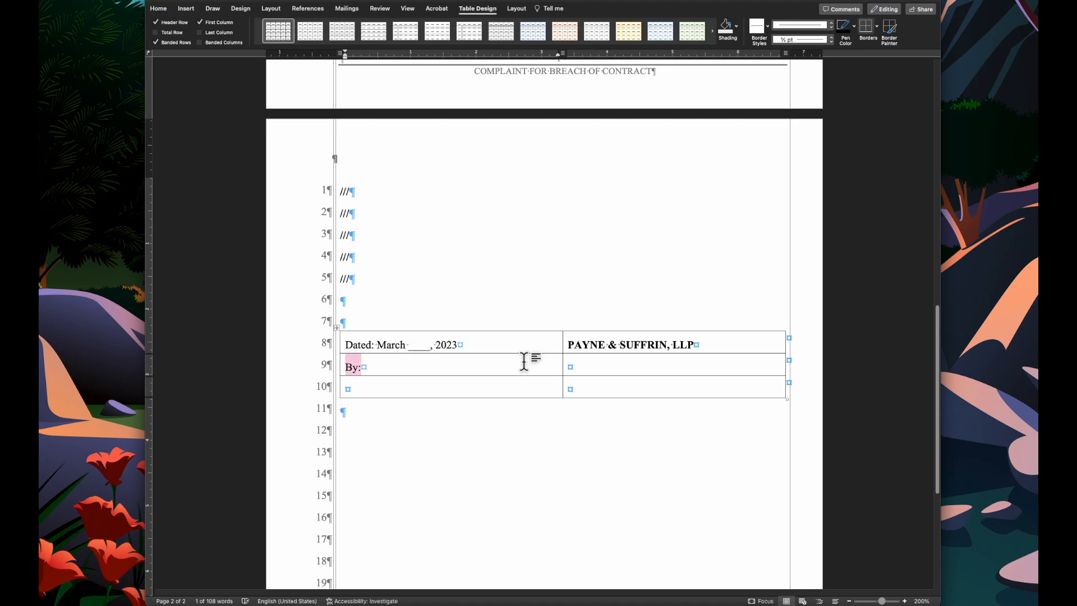
pyautogui.click(516, 9)
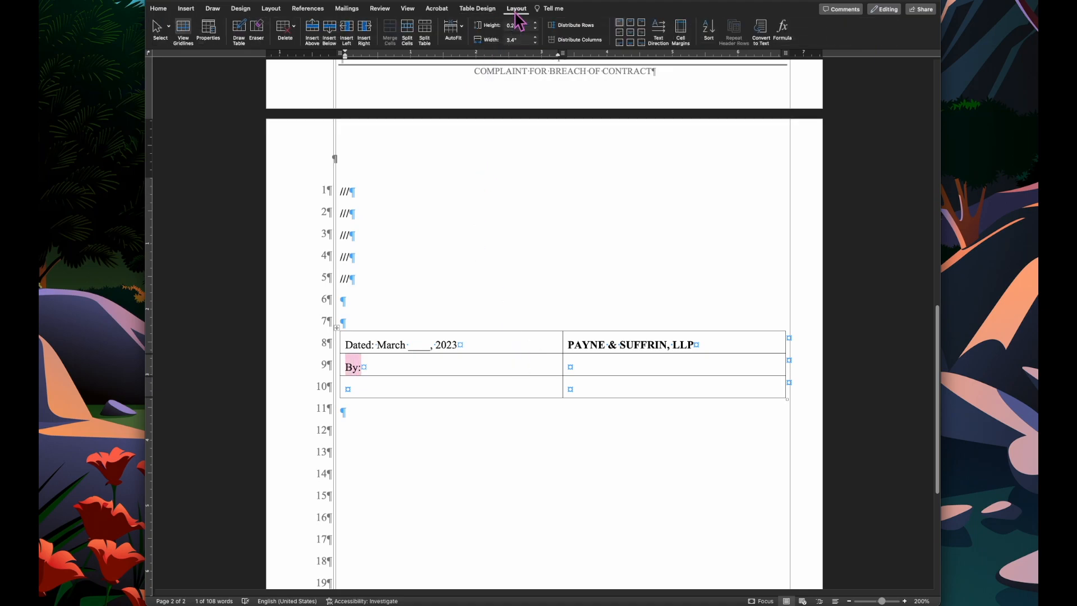
pyautogui.click(642, 43)
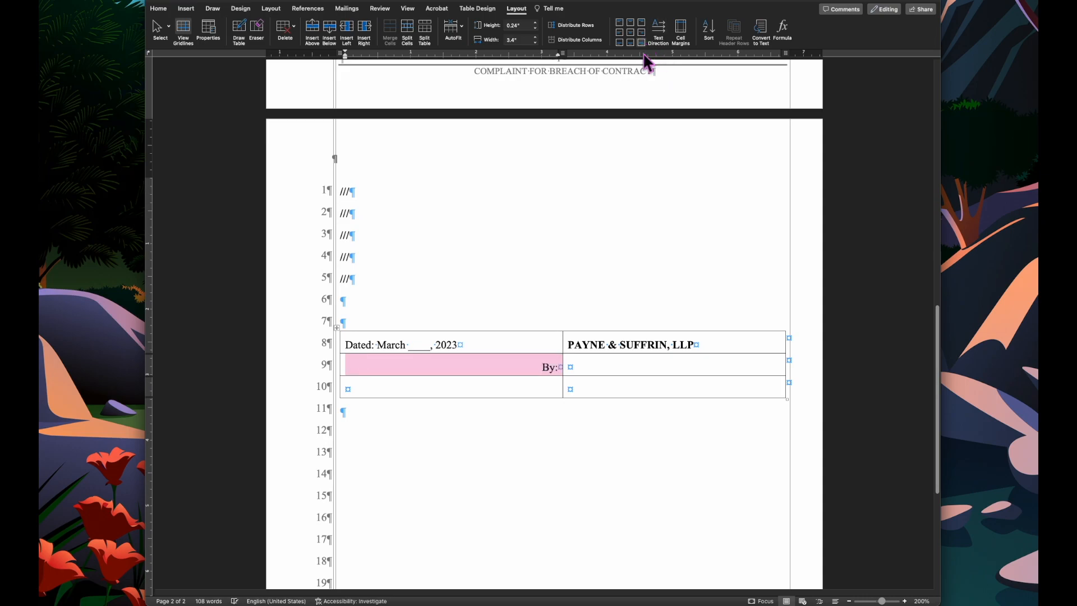
# - Type the attorney's name in the right cell of the table's third row
pyautogui.click(606, 381)
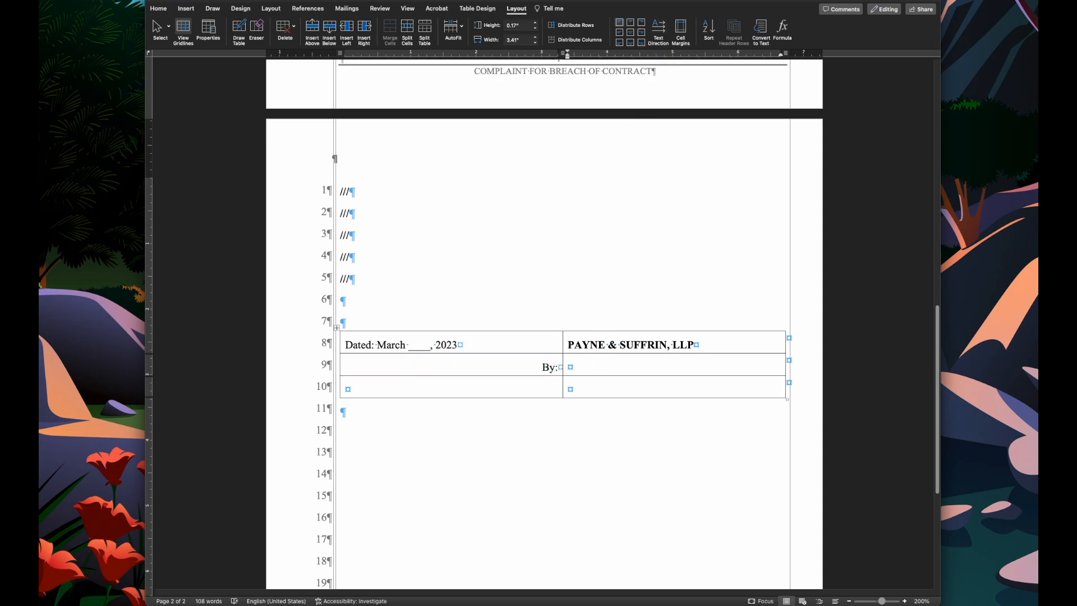
pyautogui.press('super+Tab')
pyautogui.click(640, 387)
pyautogui.write('InaIn')
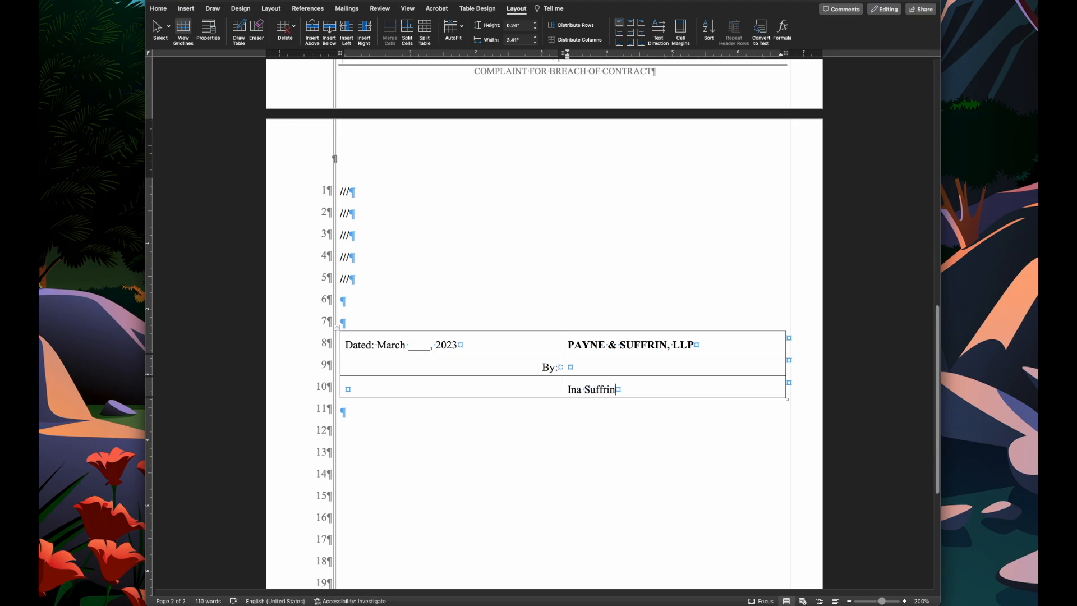
# - Retype the attorney's name in capitals and add "Attorney for Plaintiffs" and the plaintiffs' names on the lines below it
pyautogui.press('super+z')
pyautogui.write('INA S')
pyautogui.press('Return')
pyautogui.press('Return')
pyautogui.scroll(-3, 586, 326)
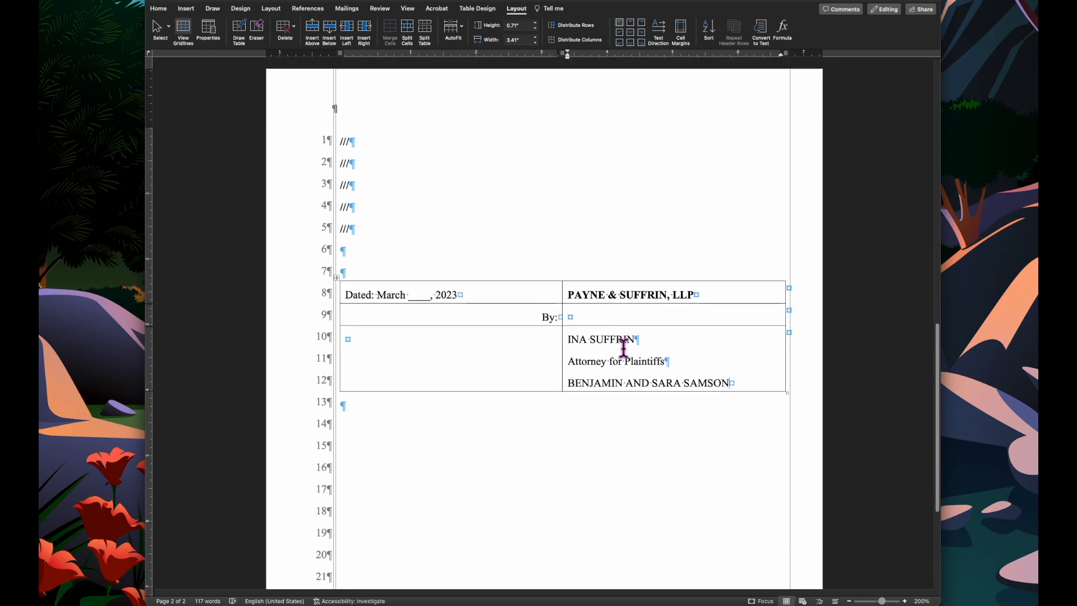
# - Make the first two table rows taller and set the signature lines in the third row to single line spacing
pyautogui.moveTo(535, 326); pyautogui.dragTo(534, 343)
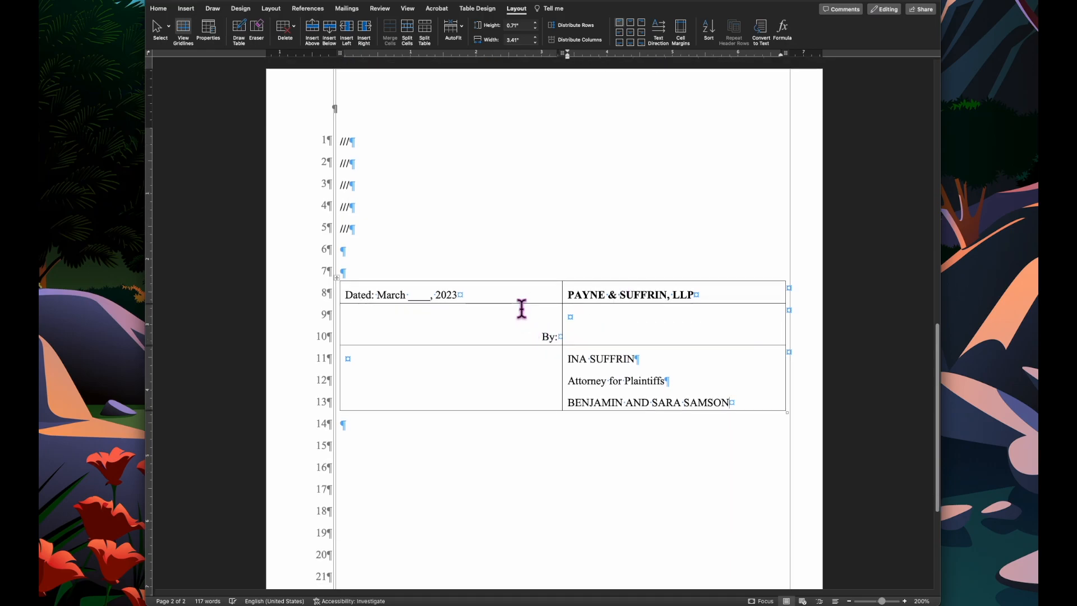
pyautogui.moveTo(522, 301); pyautogui.dragTo(521, 306)
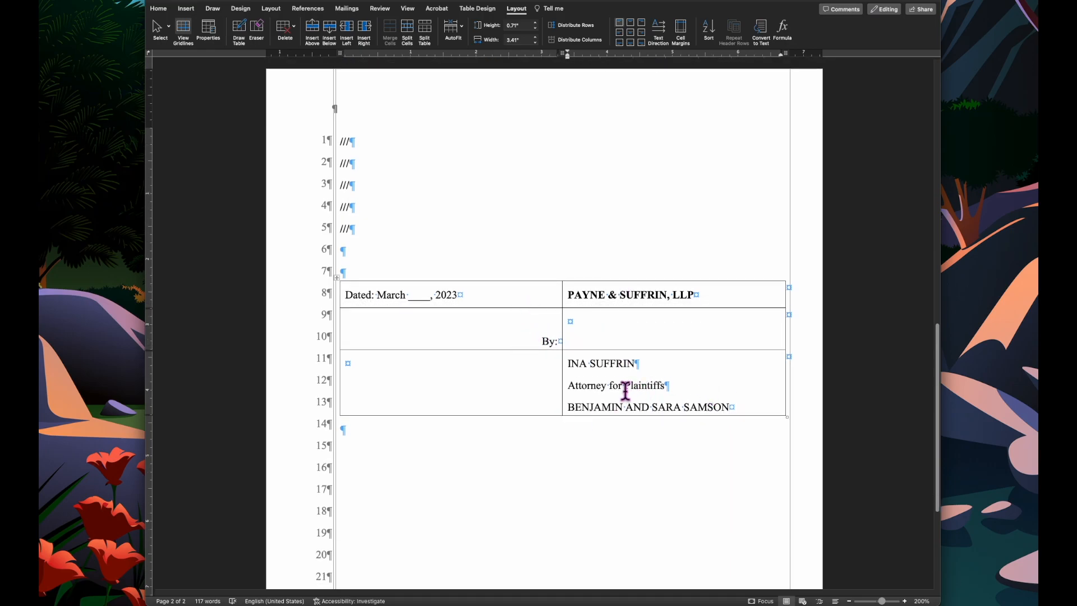
pyautogui.keyDown('shift'); pyautogui.click(568, 364); pyautogui.keyUp('shift')
pyautogui.click(159, 9)
pyautogui.click(404, 40)
pyautogui.click(409, 59)
pyautogui.click(668, 381)
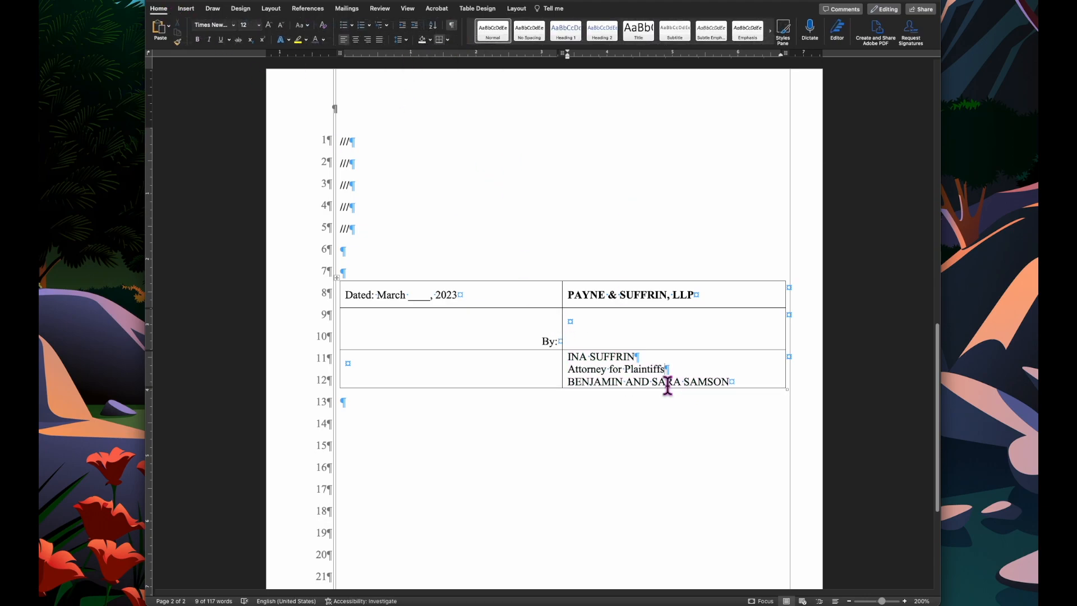
# - Make the third row taller, then select the whole signature table and remove all its borders
pyautogui.moveTo(587, 388); pyautogui.dragTo(587, 402)
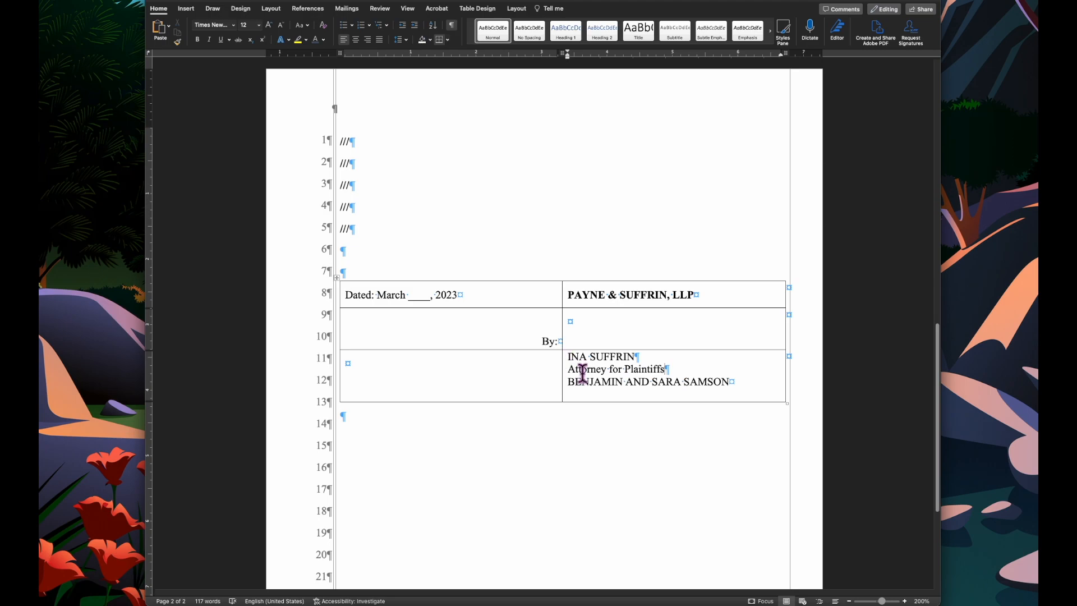
pyautogui.click(336, 279)
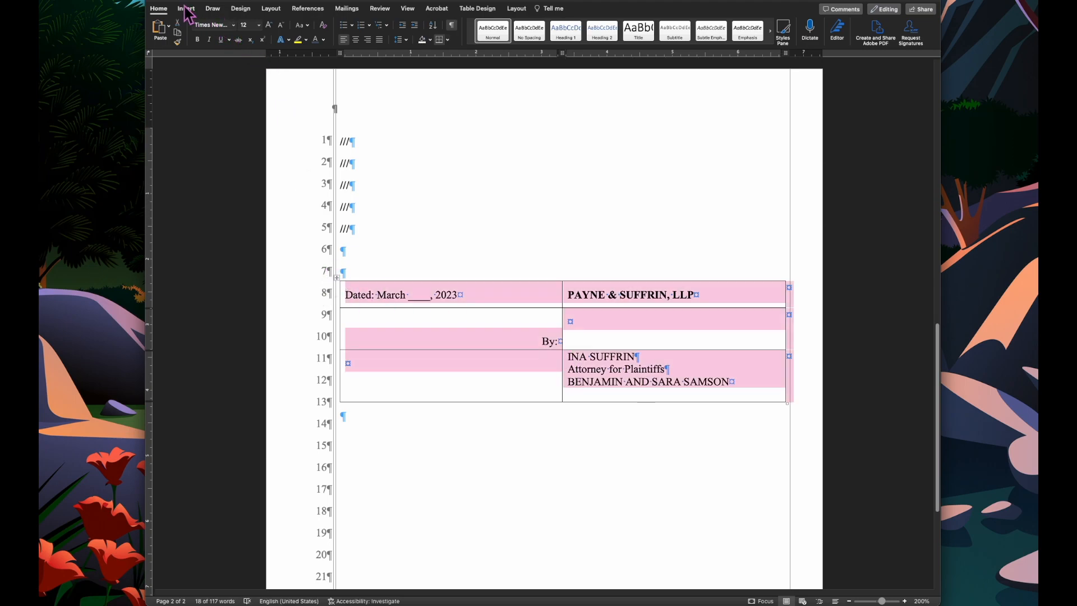
pyautogui.click(448, 39)
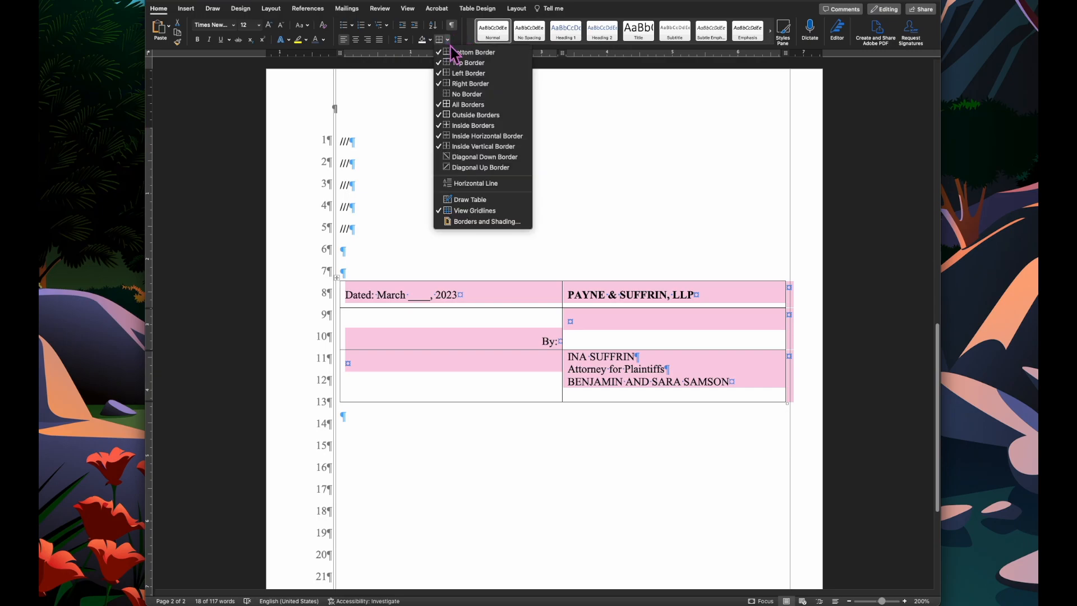
pyautogui.click(474, 96)
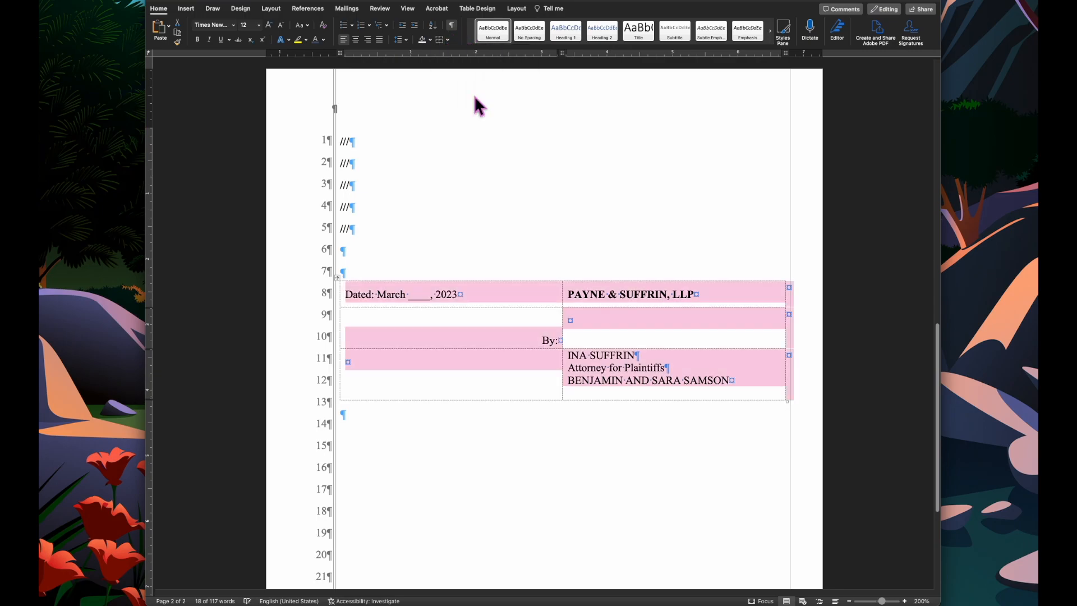
# - Add a bottom border to the cell beside "By:" and turn off the table gridlines
pyautogui.click(639, 318)
pyautogui.click(448, 40)
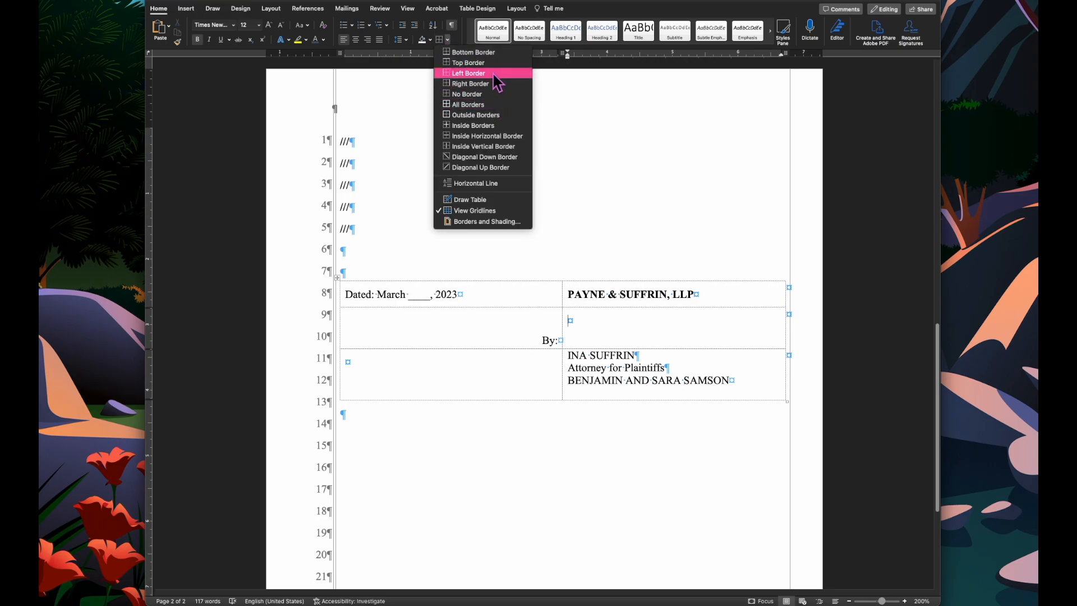
pyautogui.click(492, 52)
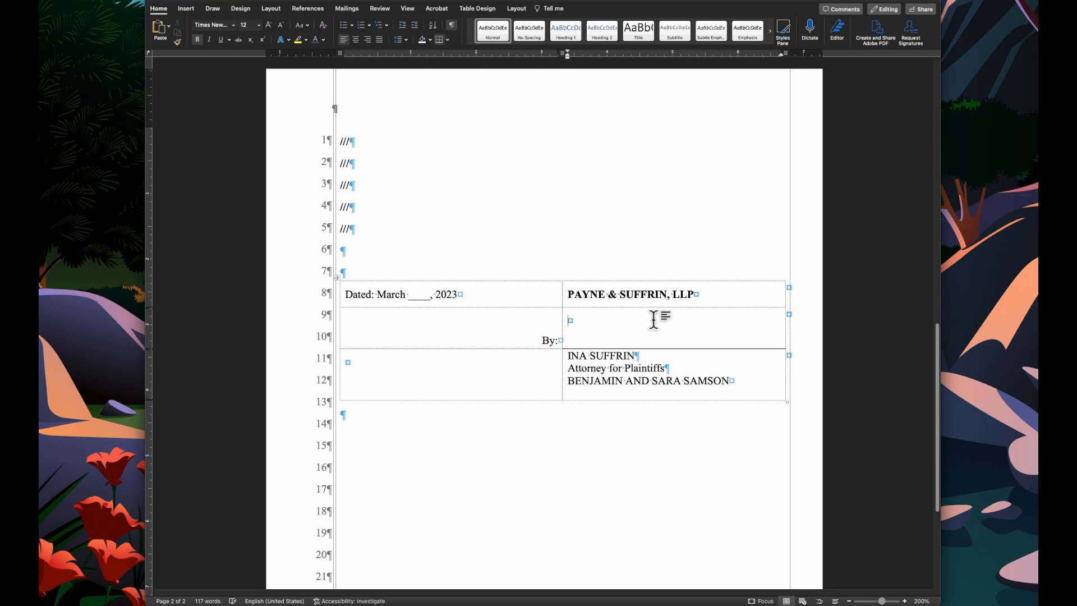
pyautogui.click(516, 9)
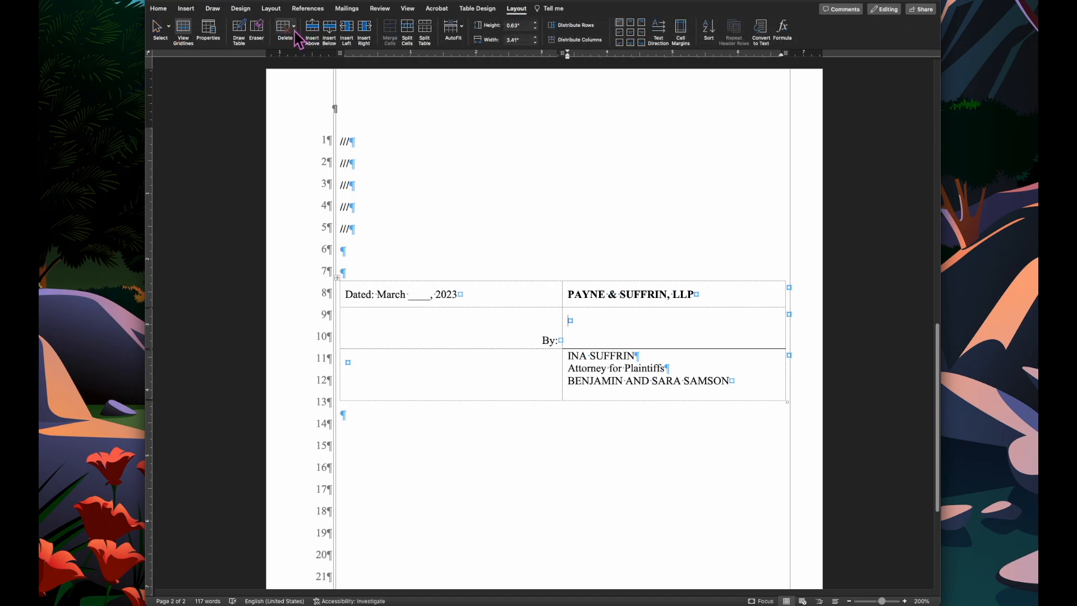
pyautogui.click(183, 31)
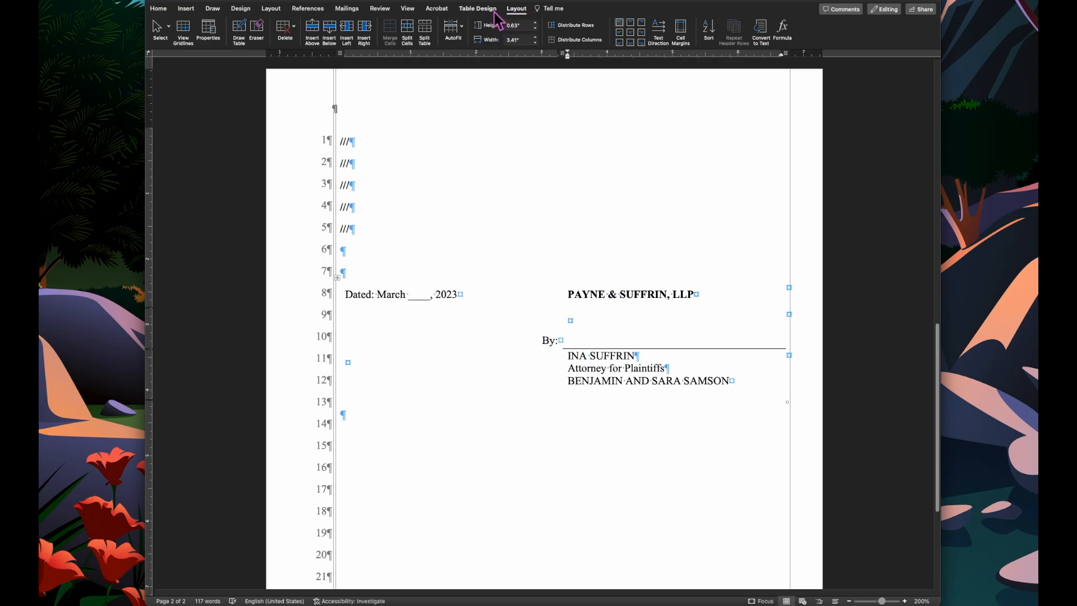
# - Repaint the signature line border with a 1½ pt line weight using the Border Painter
pyautogui.click(478, 9)
pyautogui.click(830, 25)
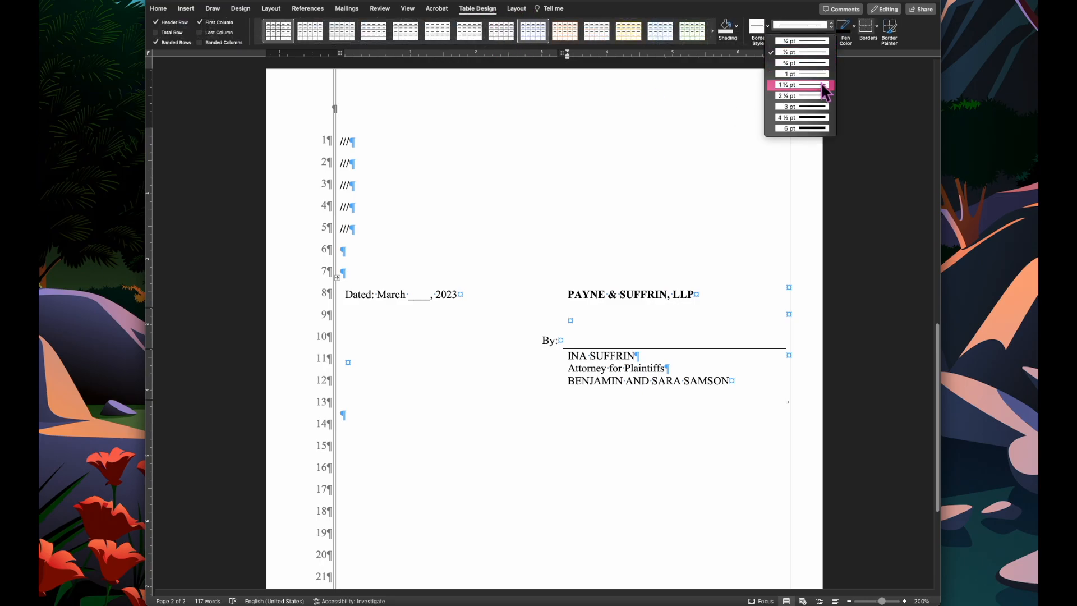
pyautogui.click(802, 84)
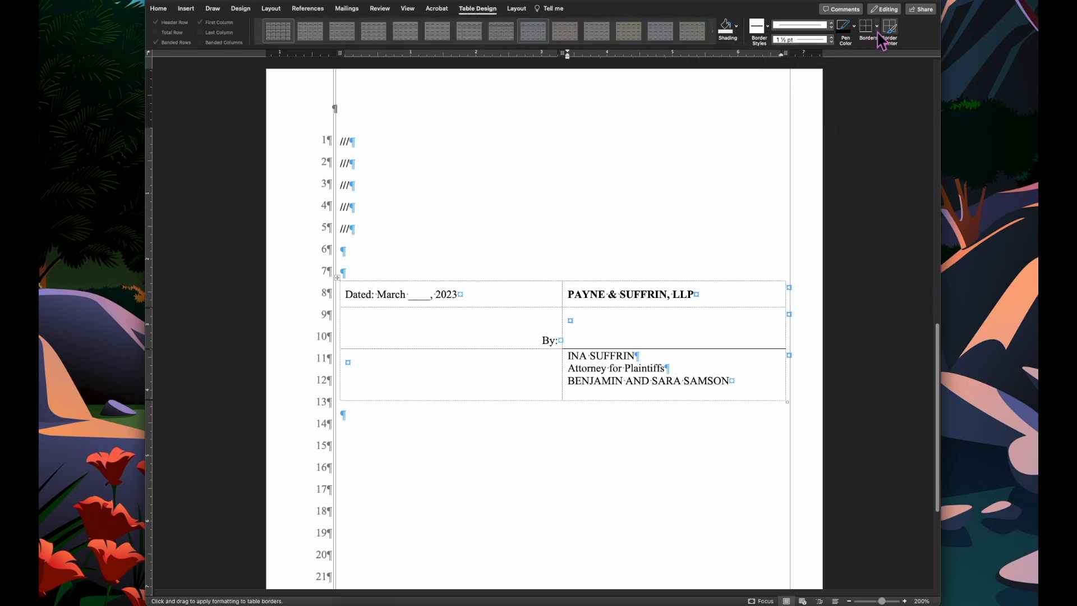
pyautogui.click(672, 348)
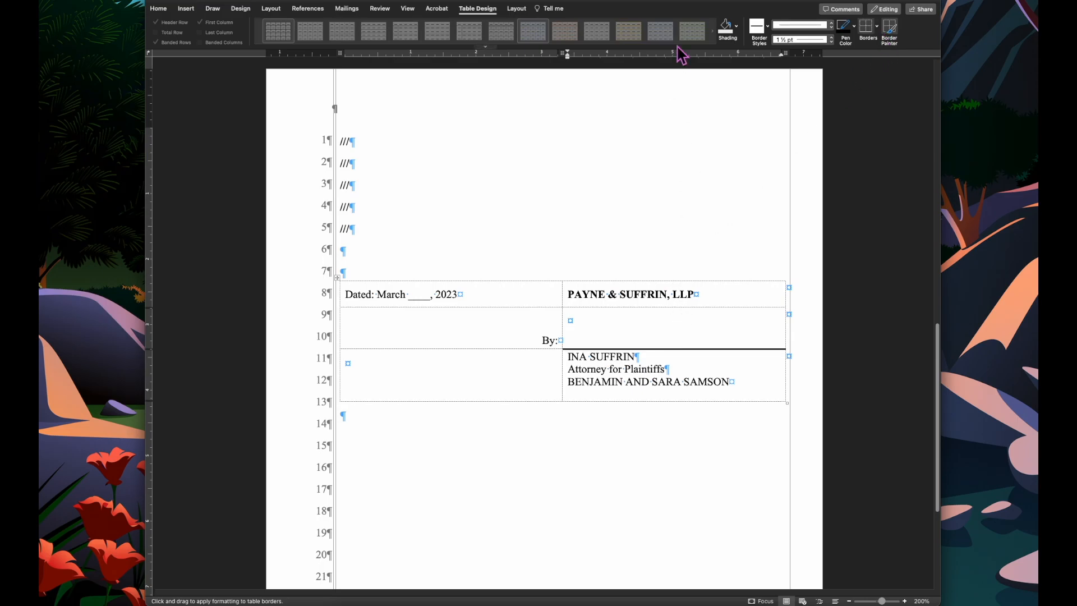
pyautogui.click(891, 31)
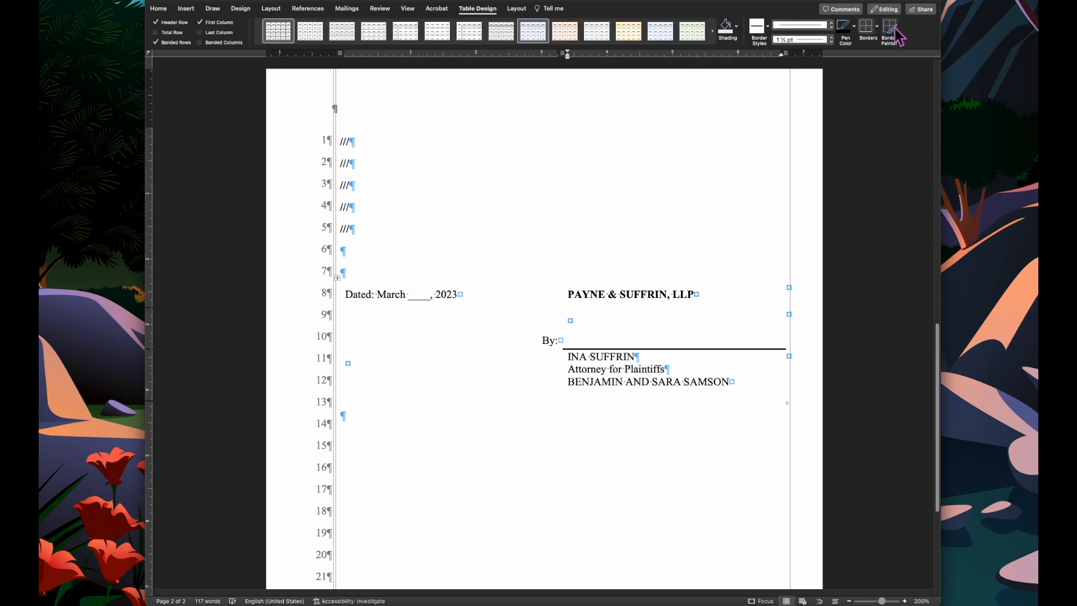
# - Hide formatting marks and zoom out to review both pages side by side
pyautogui.scroll(-4, 743, 183)
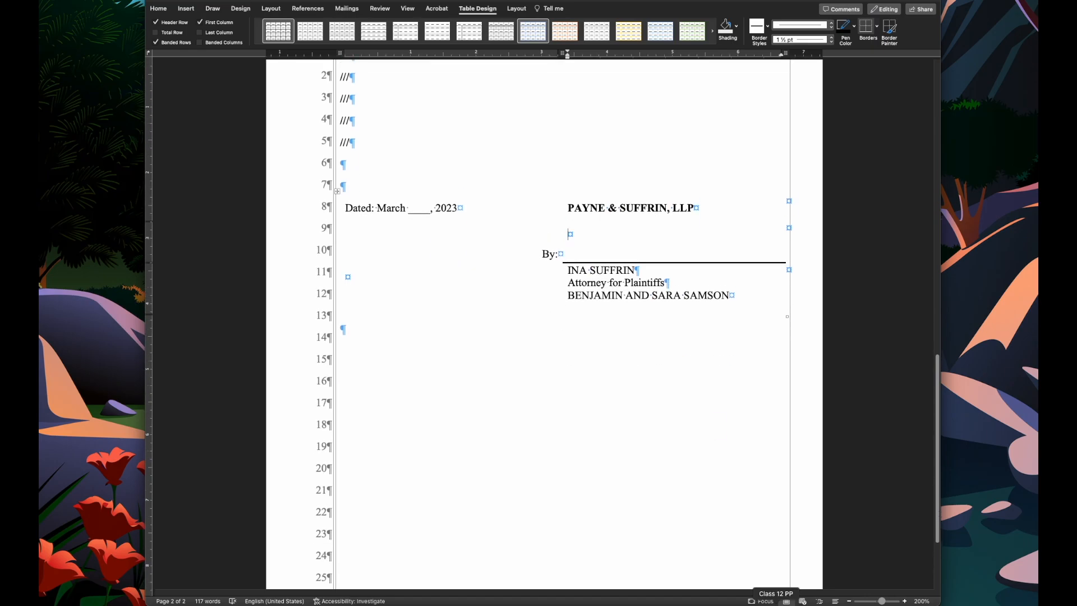
pyautogui.click(850, 601)
pyautogui.click(849, 601)
pyautogui.click(849, 601)
pyautogui.click(849, 601)
pyautogui.click(849, 601)
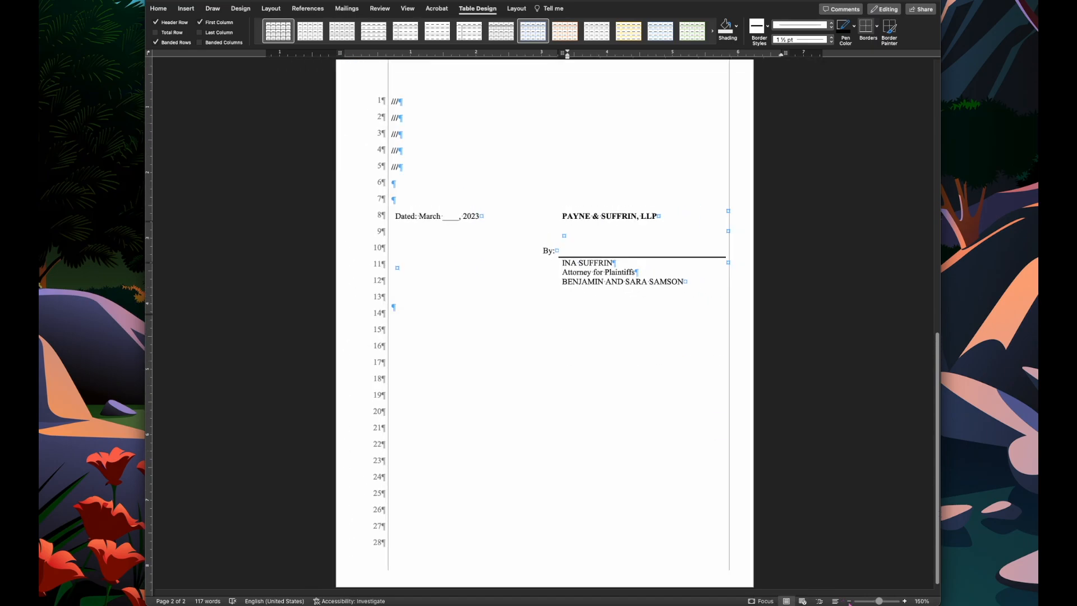
pyautogui.scroll(4, 721, 481)
pyautogui.scroll(10, 723, 480)
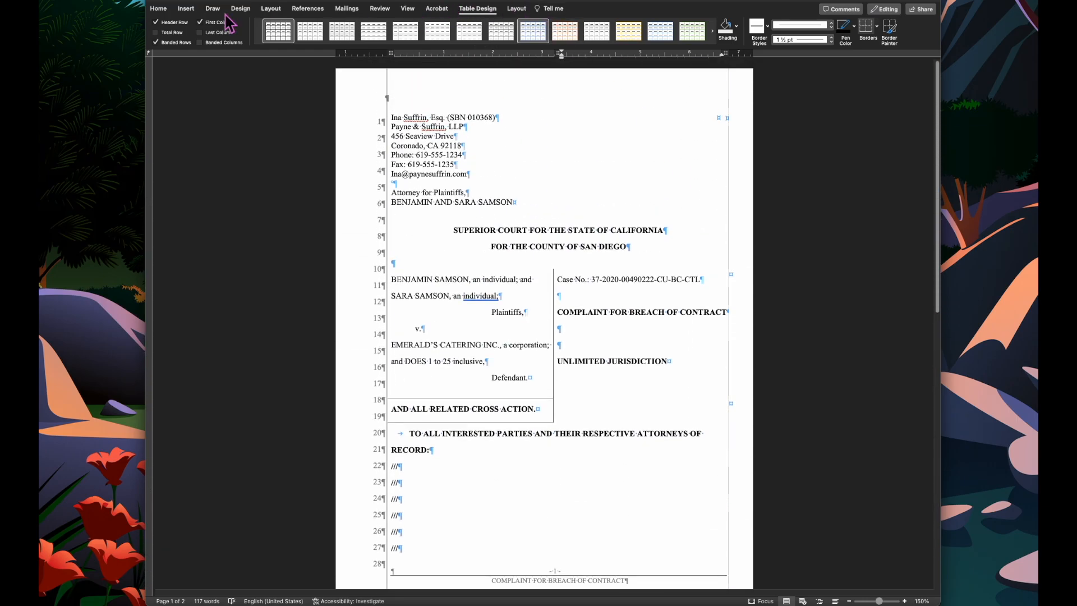
pyautogui.click(158, 9)
pyautogui.click(452, 25)
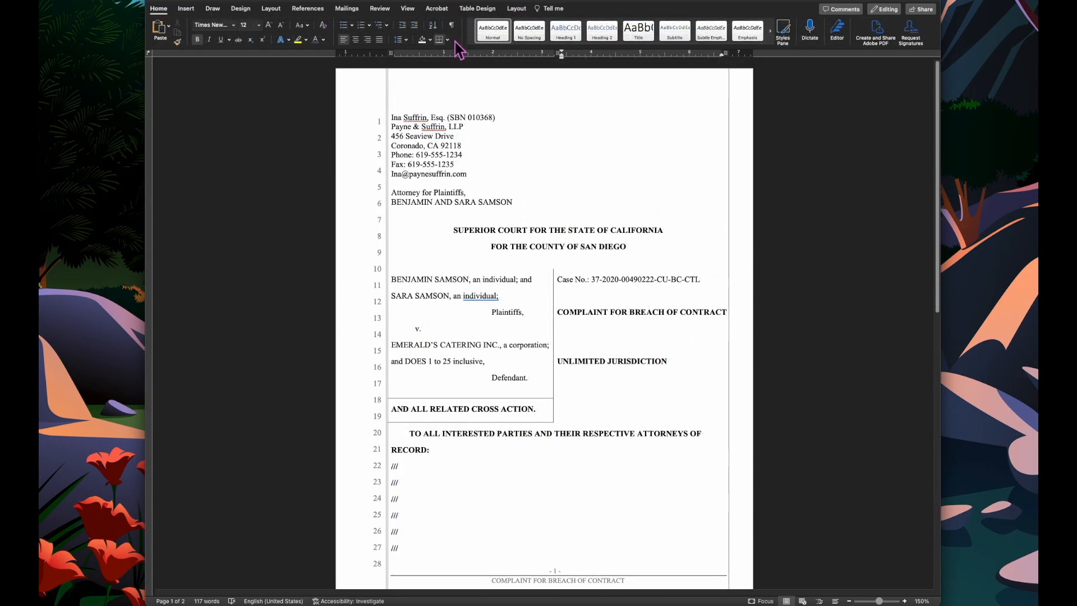
pyautogui.click(851, 600)
pyautogui.click(850, 601)
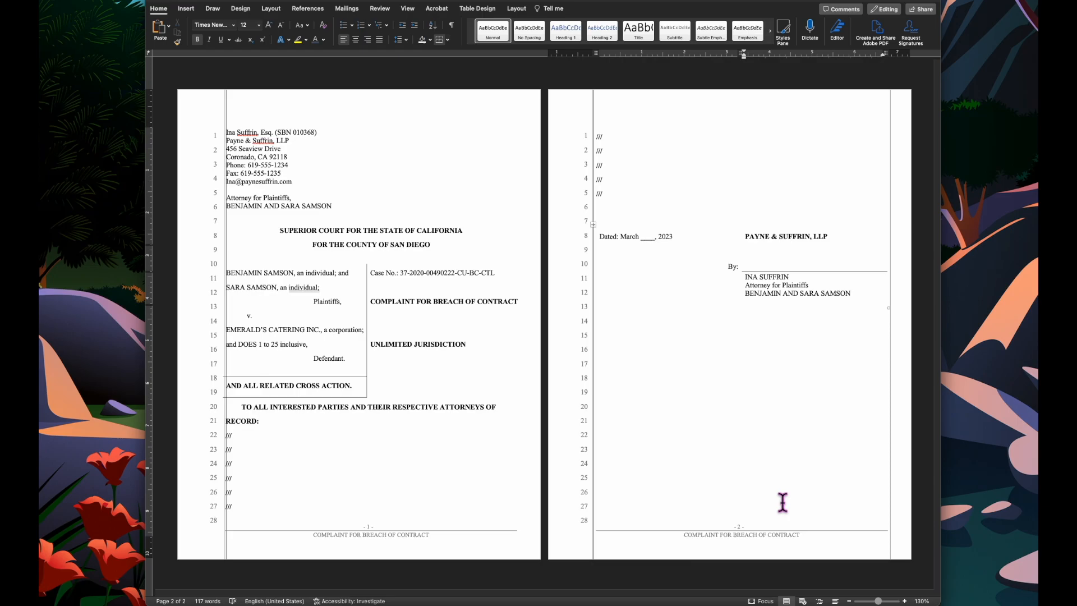
# - Add six more "///" placeholder lines above the signature block on page 2
pyautogui.click(758, 415)
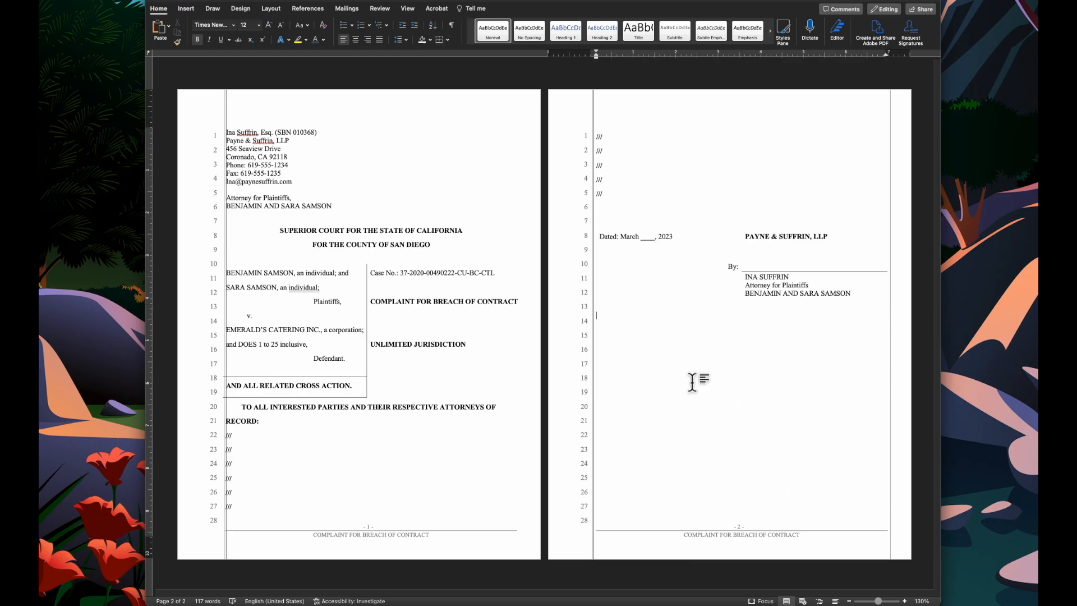
pyautogui.press('Return')
pyautogui.write('/')
pyautogui.press('BackSpace')
pyautogui.click(656, 192)
pyautogui.press('Return')
pyautogui.write('///')
pyautogui.press('Return')
pyautogui.write('///')
pyautogui.press('Return')
pyautogui.write('///')
pyautogui.press('Return')
pyautogui.write('///')
pyautogui.press('Return')
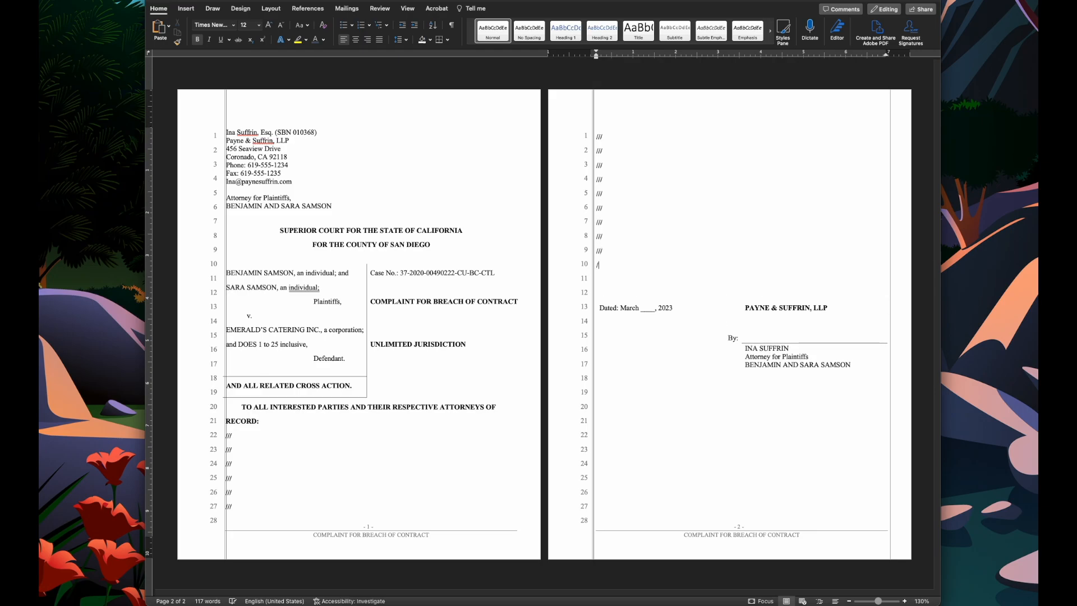
pyautogui.write('///')
pyautogui.press('Return')
pyautogui.write('/')
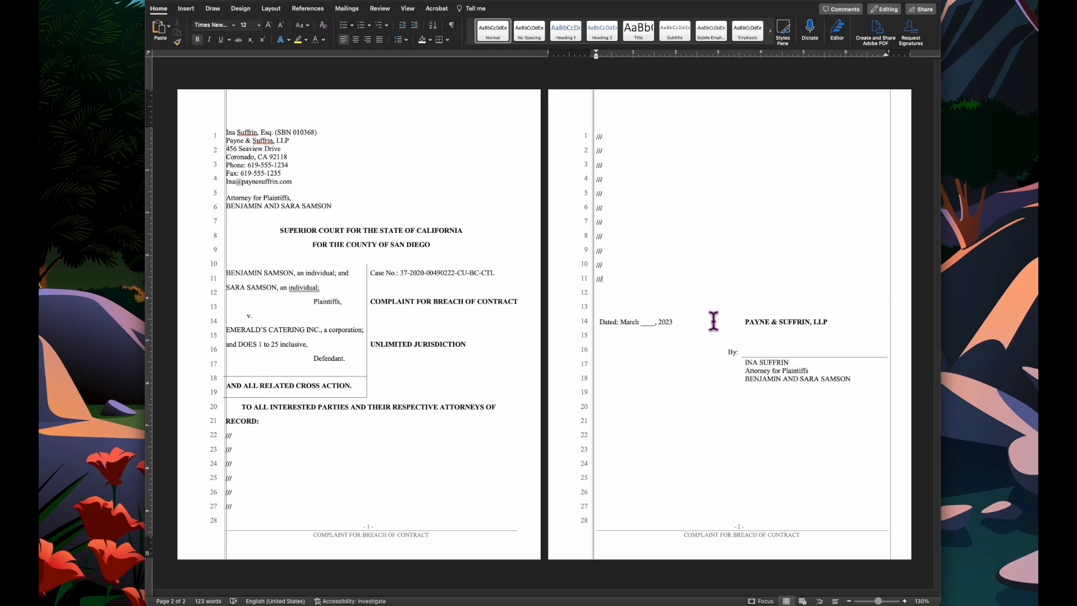
# - Insert a Next Page section break below the signature block on page 2
pyautogui.click(711, 426)
pyautogui.click(271, 9)
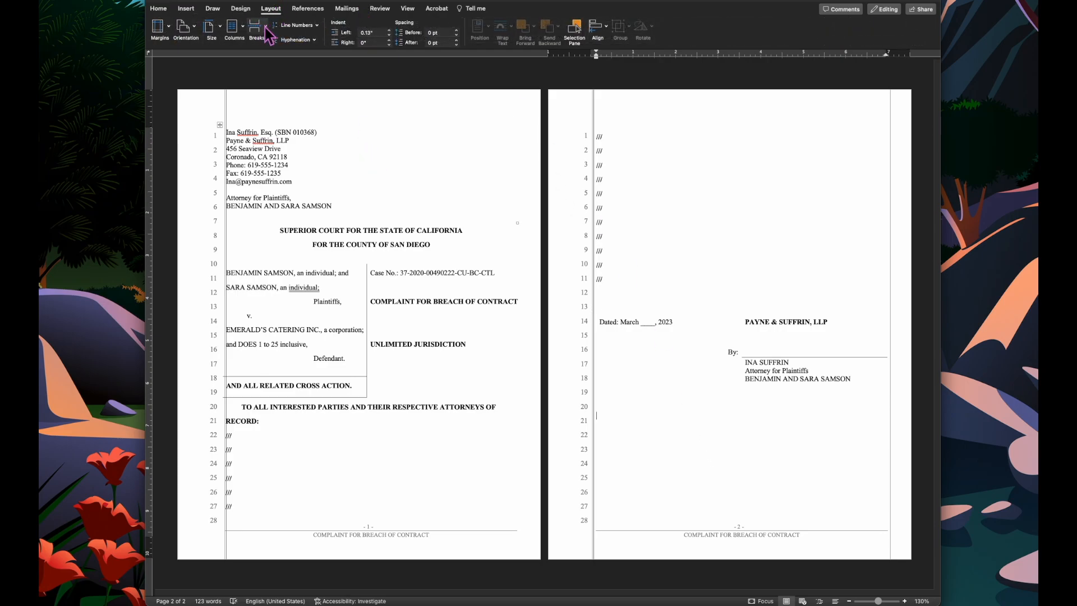
pyautogui.click(266, 27)
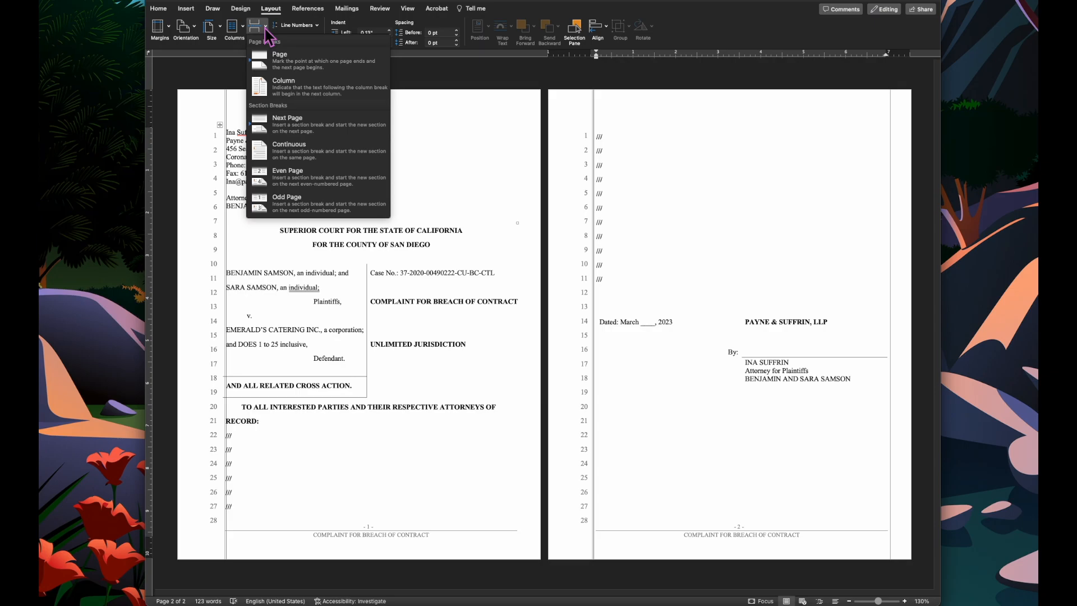
pyautogui.click(291, 129)
pyautogui.scroll(-4, 481, 251)
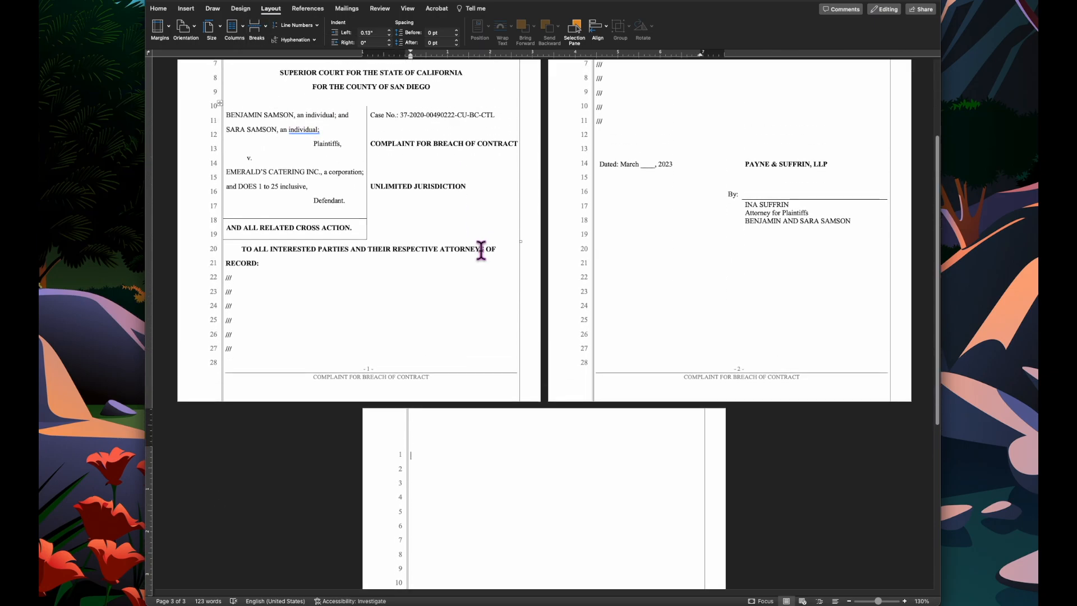
# - Show formatting marks and open the footer of the new page for editing
pyautogui.click(159, 9)
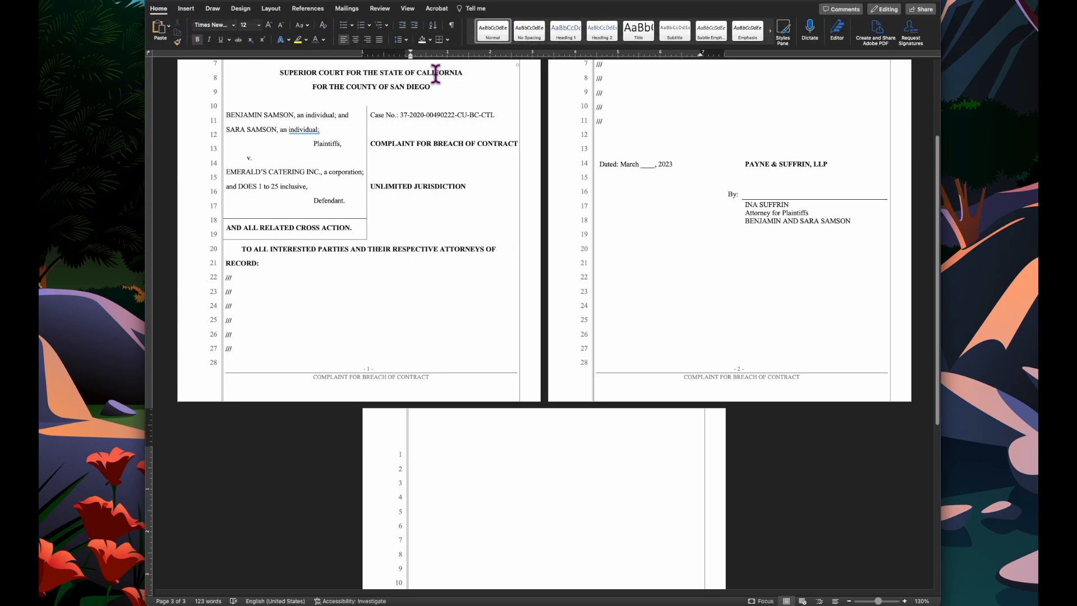
pyautogui.click(452, 25)
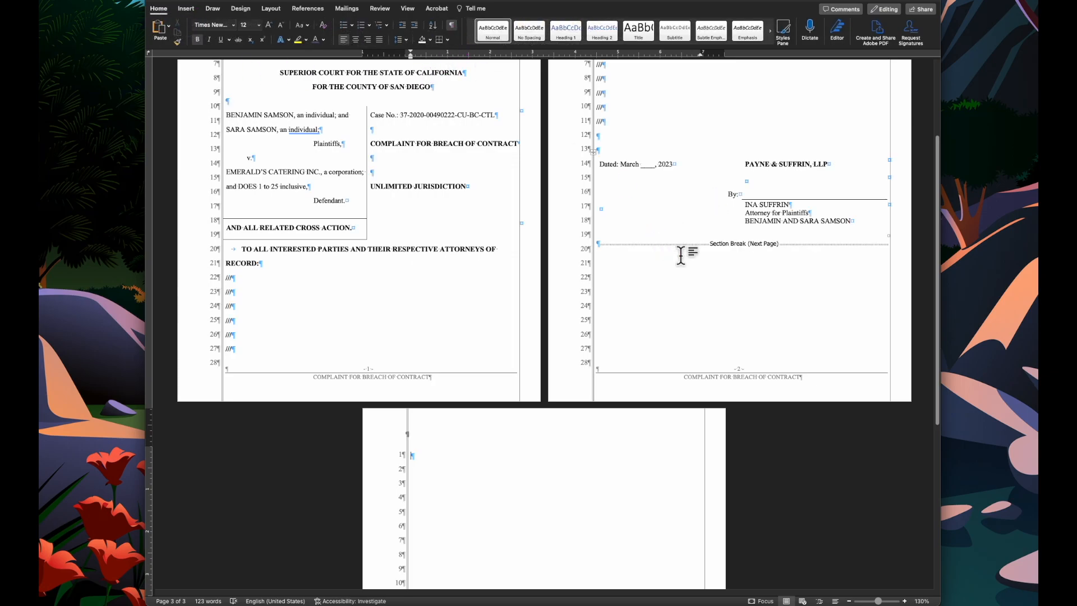
pyautogui.scroll(-5, 773, 254)
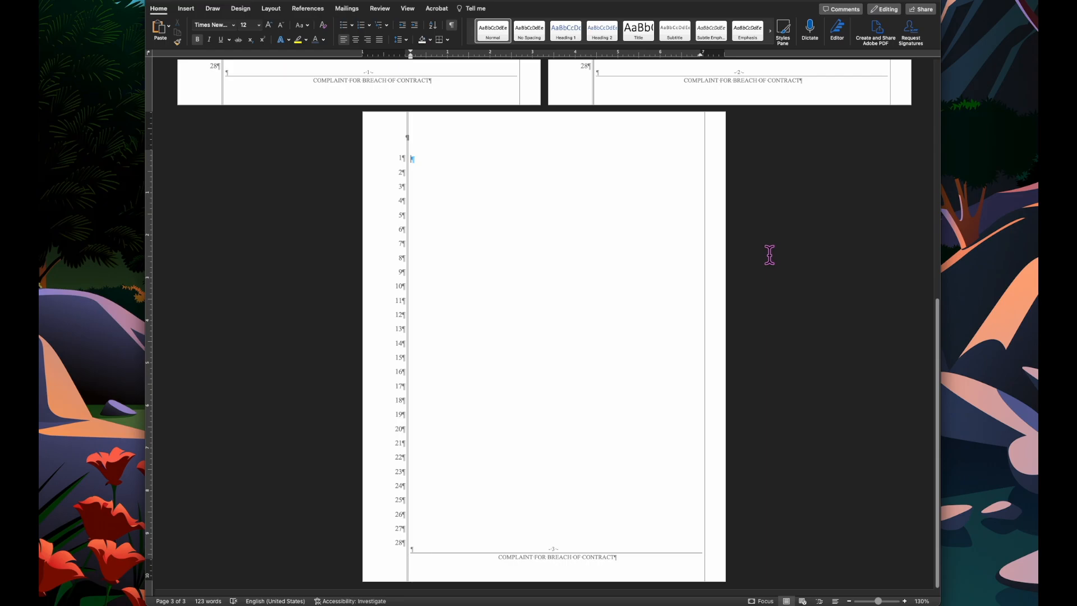
pyautogui.doubleClick(554, 553)
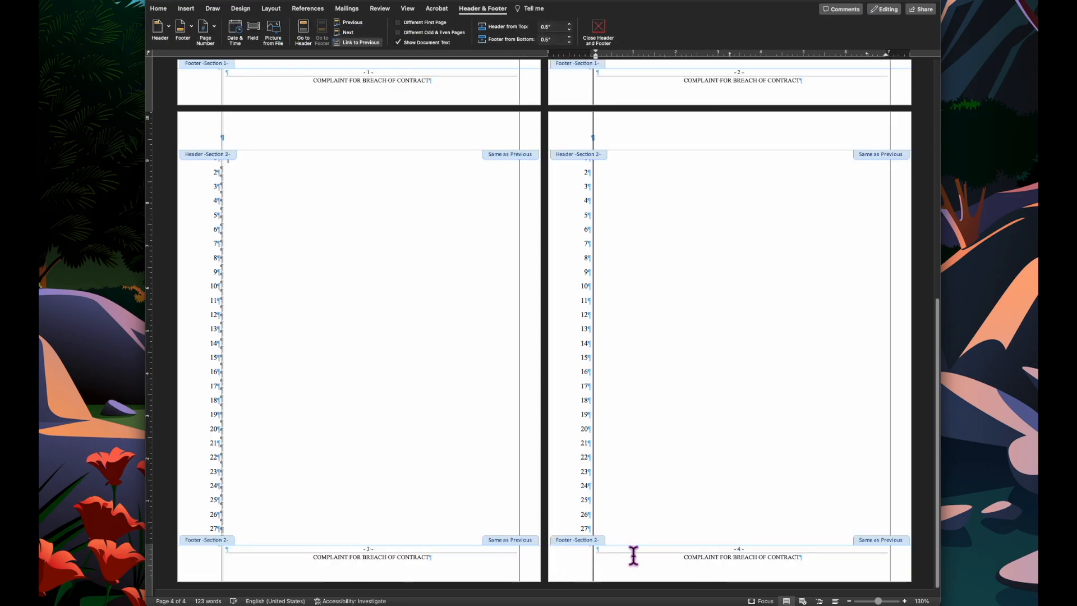
# - Unlink the new section's footer from the previous section
pyautogui.scroll(3, 643, 508)
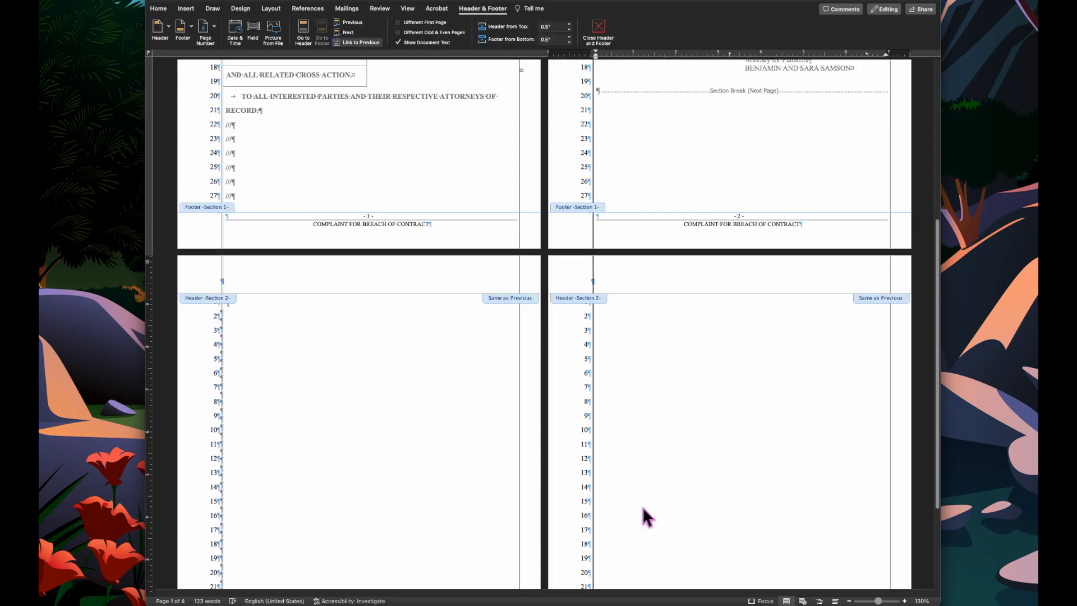
pyautogui.scroll(-3, 641, 508)
pyautogui.scroll(5, 701, 556)
pyautogui.scroll(-5, 702, 558)
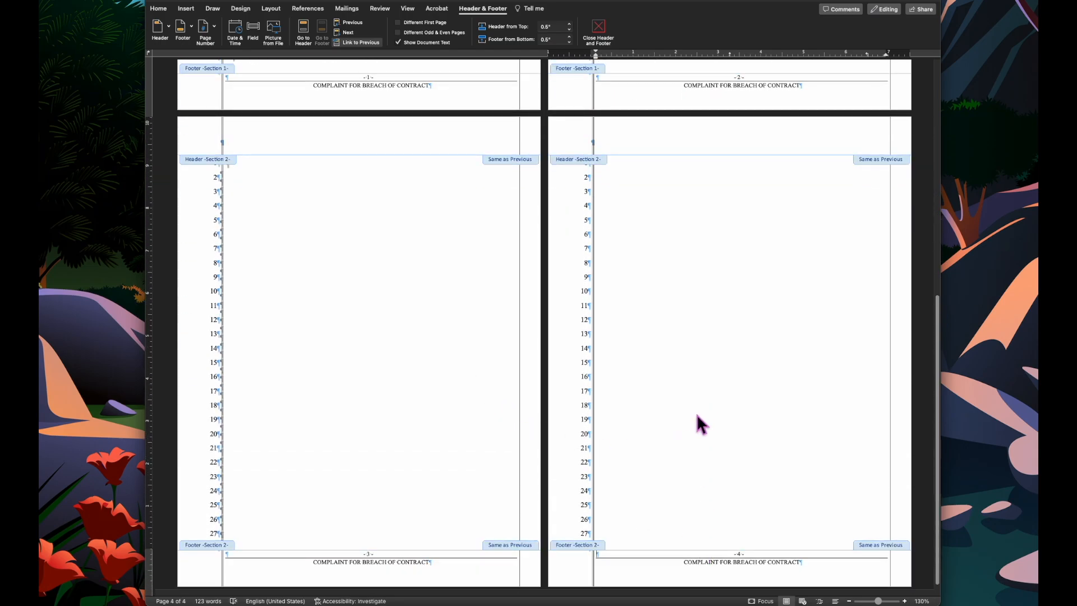
pyautogui.scroll(-1, 729, 404)
pyautogui.click(397, 561)
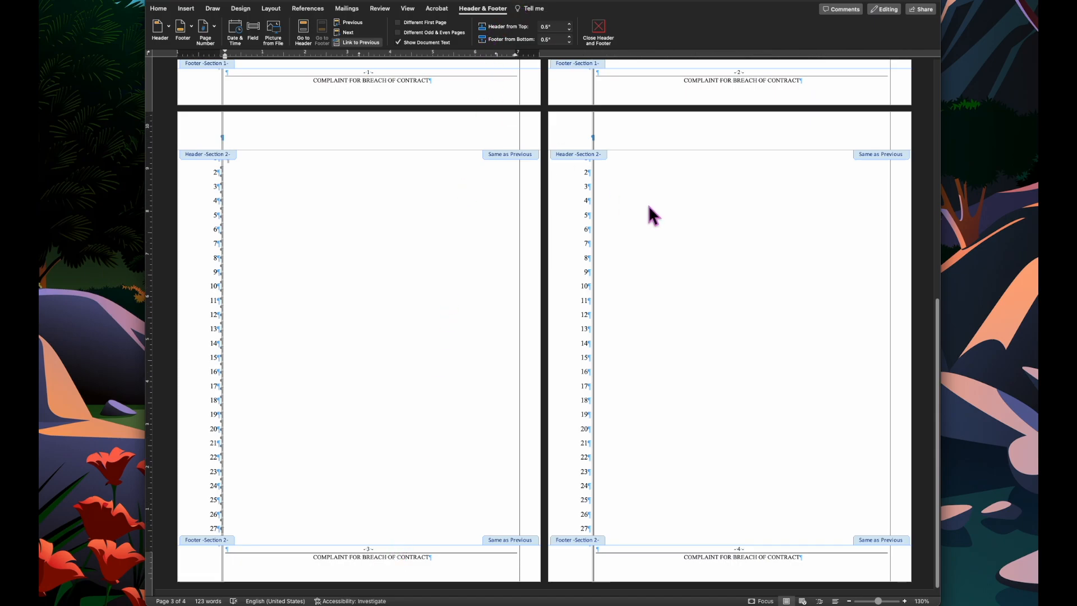
pyautogui.click(371, 45)
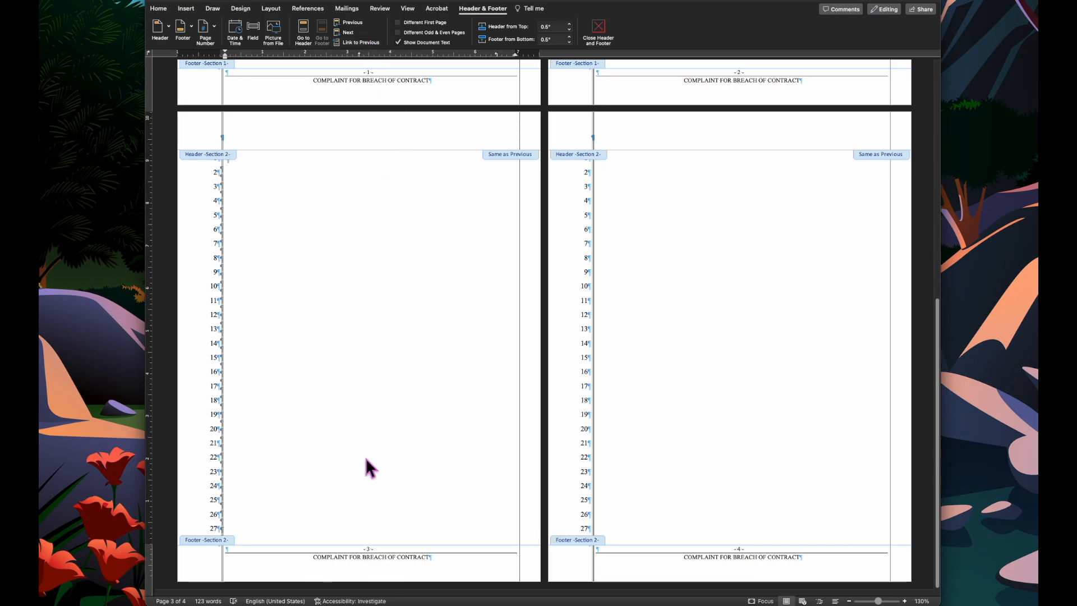
# - Replace the new section's footer text with centered "PROOF OF SERVICE" and select it
pyautogui.tripleClick(389, 557)
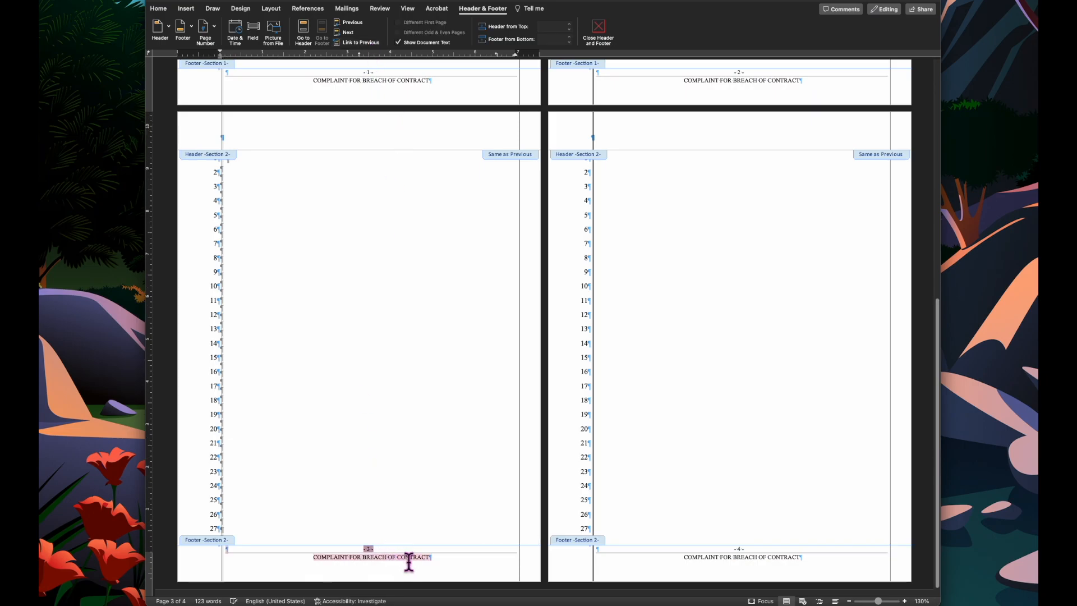
pyautogui.press('Delete')
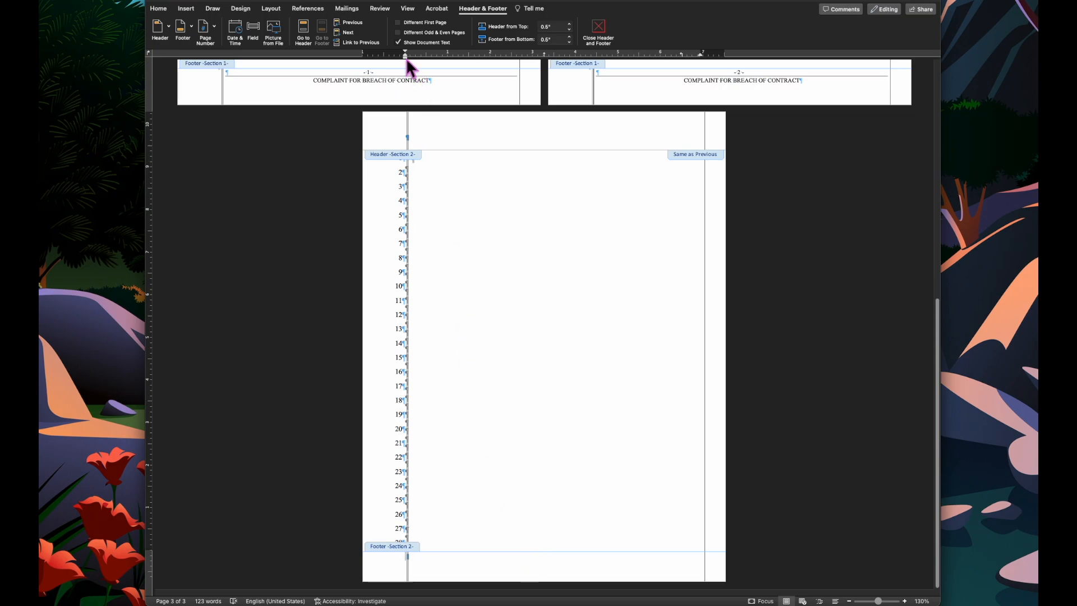
pyautogui.click(164, 11)
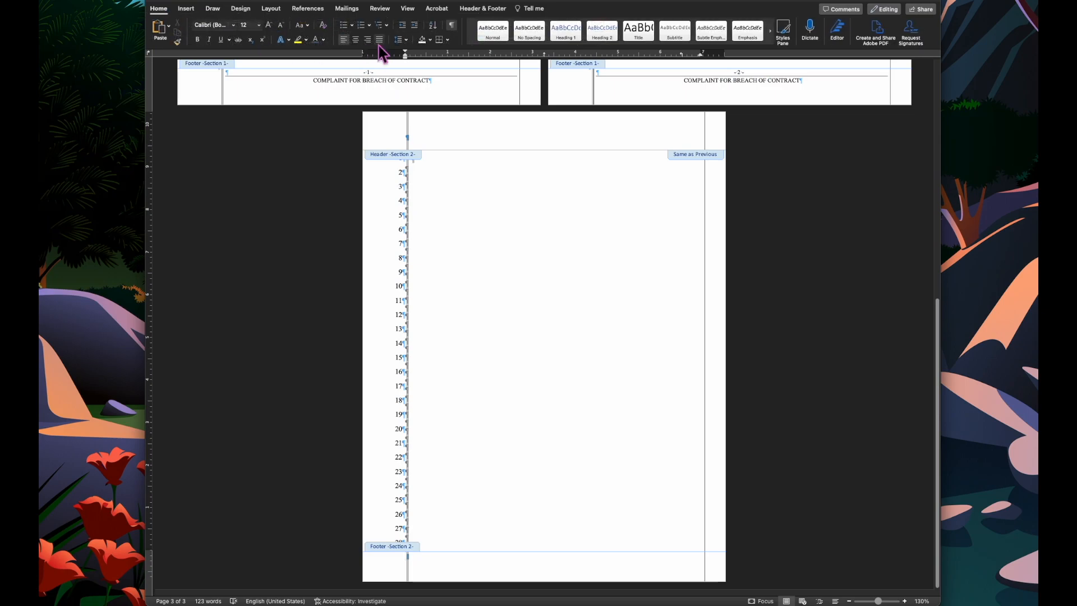
pyautogui.click(355, 39)
pyautogui.write('PROOF OF SERVICE')
pyautogui.press('super+a')
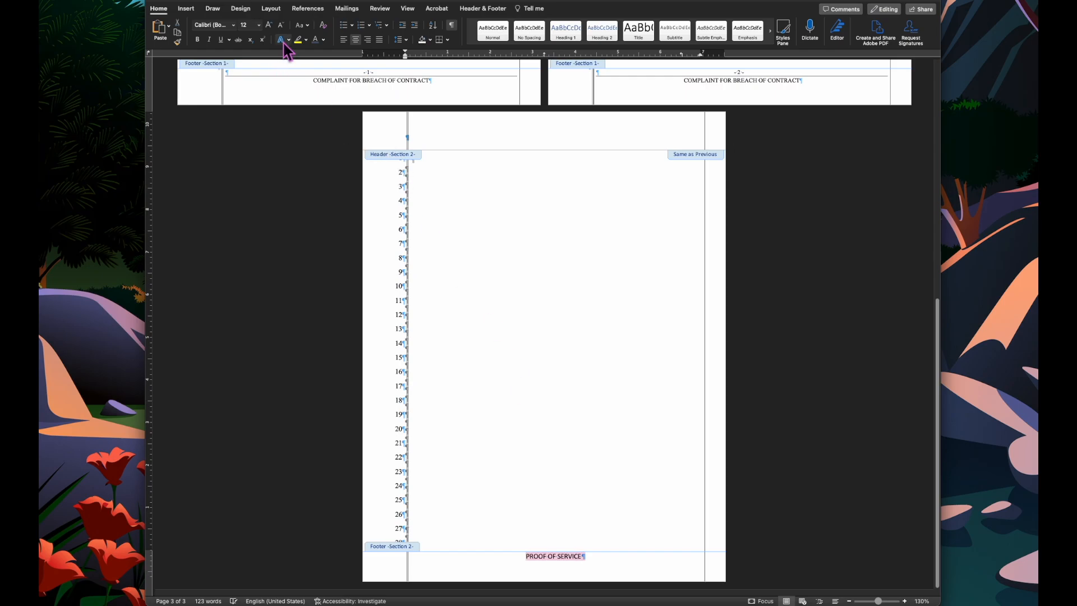
# - Format the footer text as Times New Roman 10.5 pt and return to the document body
pyautogui.click(233, 24)
pyautogui.click(241, 104)
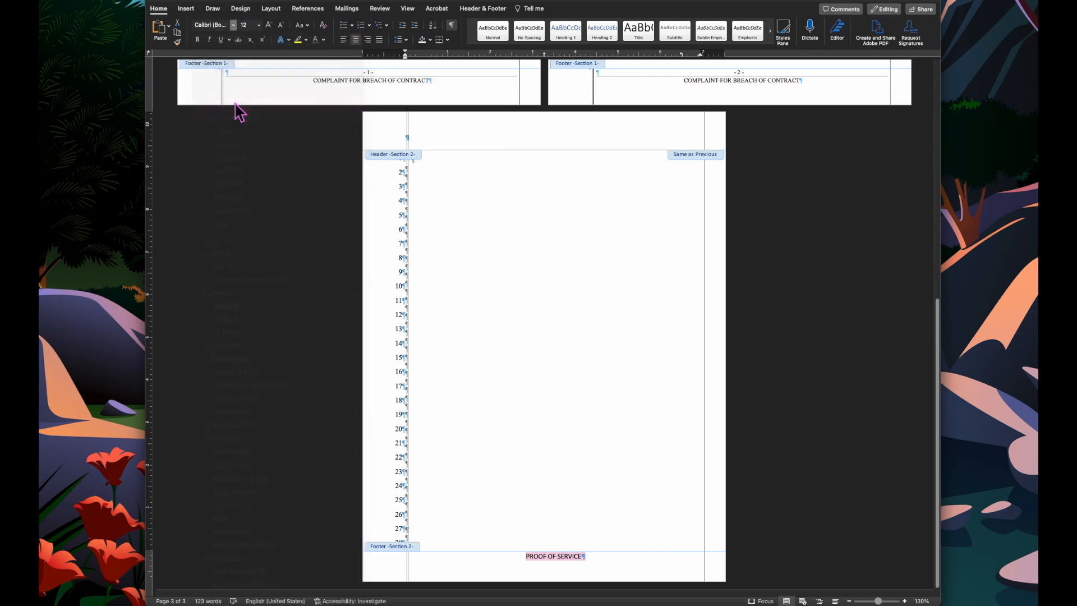
pyautogui.click(259, 25)
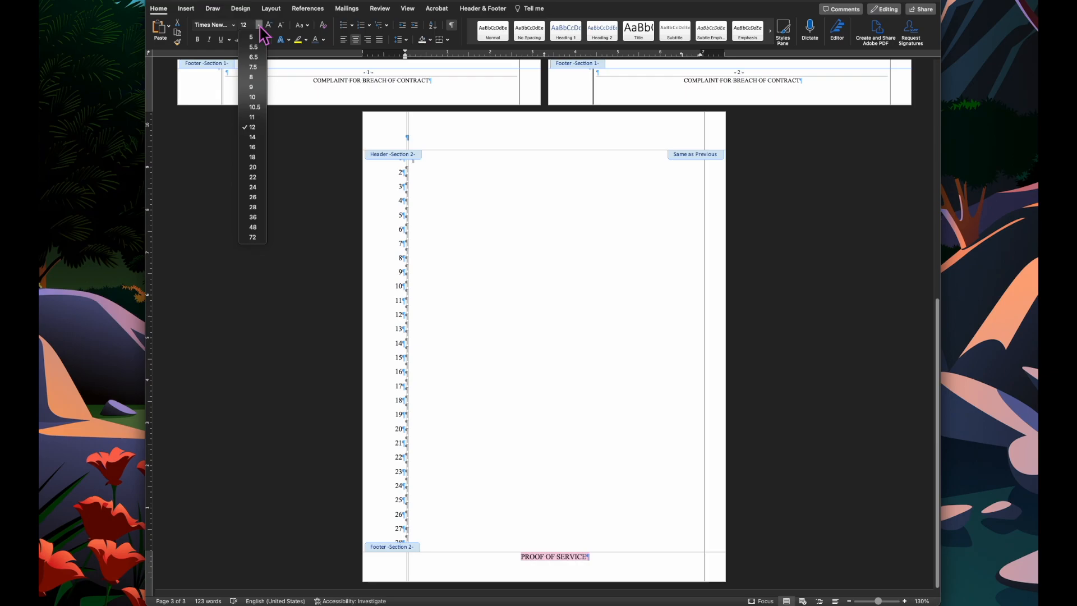
pyautogui.click(250, 104)
pyautogui.doubleClick(529, 337)
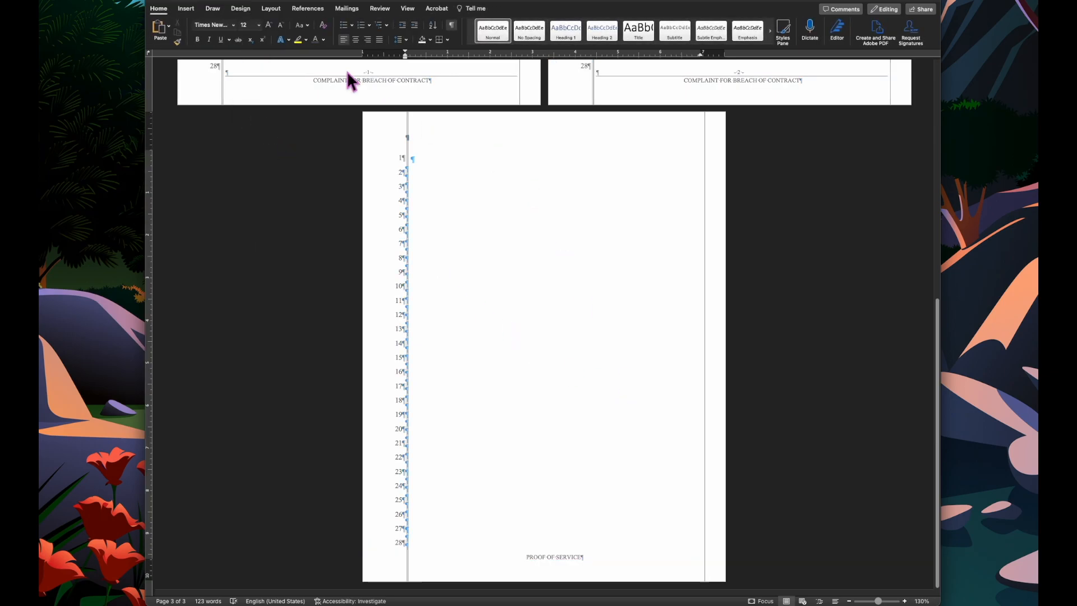
pyautogui.moveTo(403, 58); pyautogui.dragTo(402, 58)
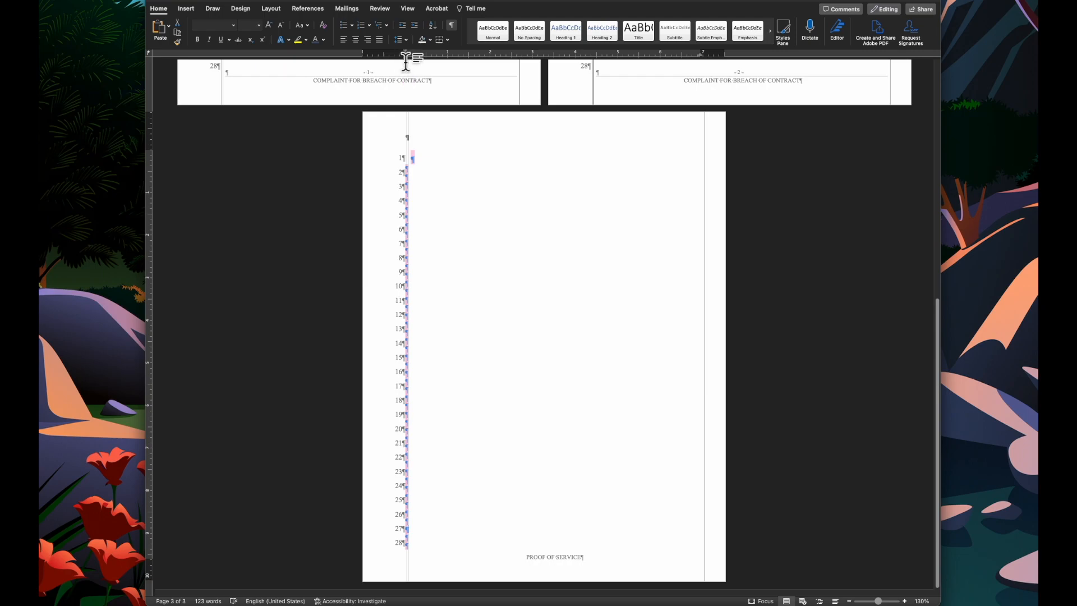
pyautogui.moveTo(406, 59); pyautogui.dragTo(409, 56)
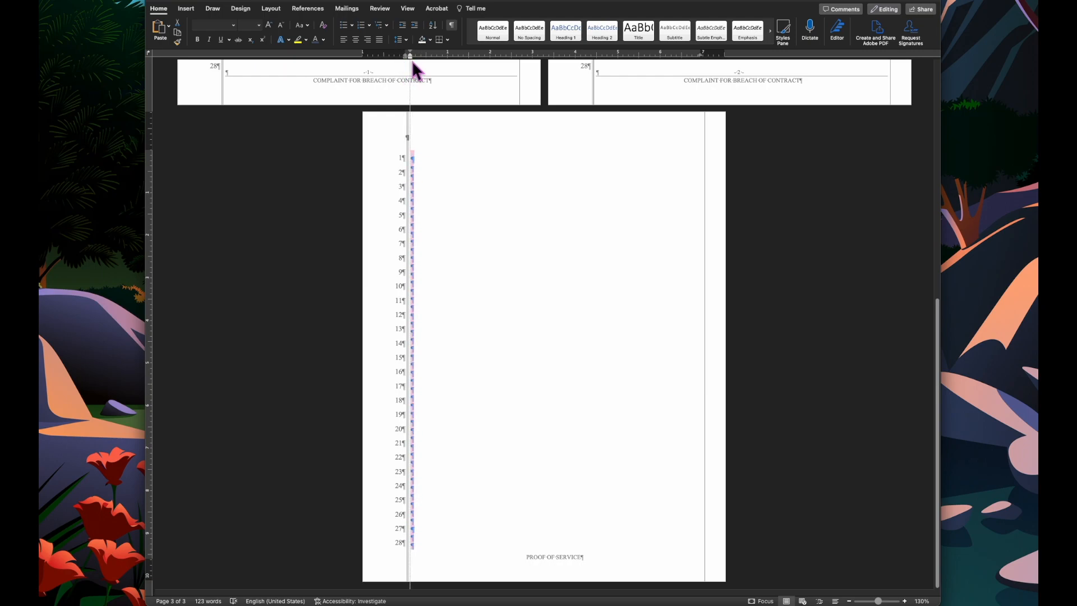
pyautogui.click(452, 185)
# - Add thirteen more "///" placeholder lines above the signature block on page 2
pyautogui.scroll(5, 473, 327)
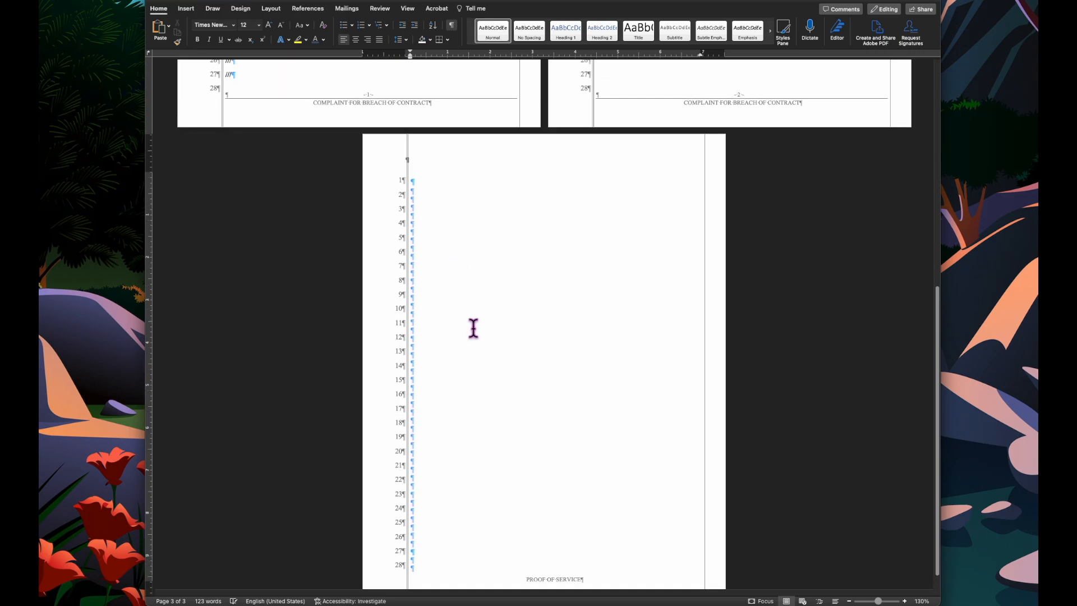
pyautogui.scroll(6, 474, 331)
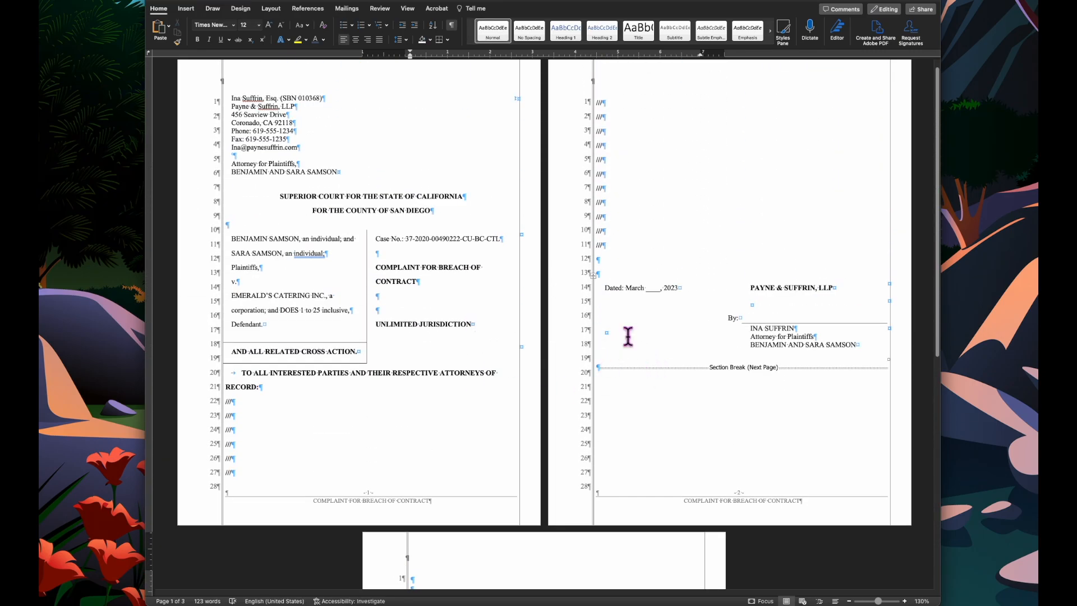
pyautogui.click(619, 259)
pyautogui.write('///')
pyautogui.press('Return')
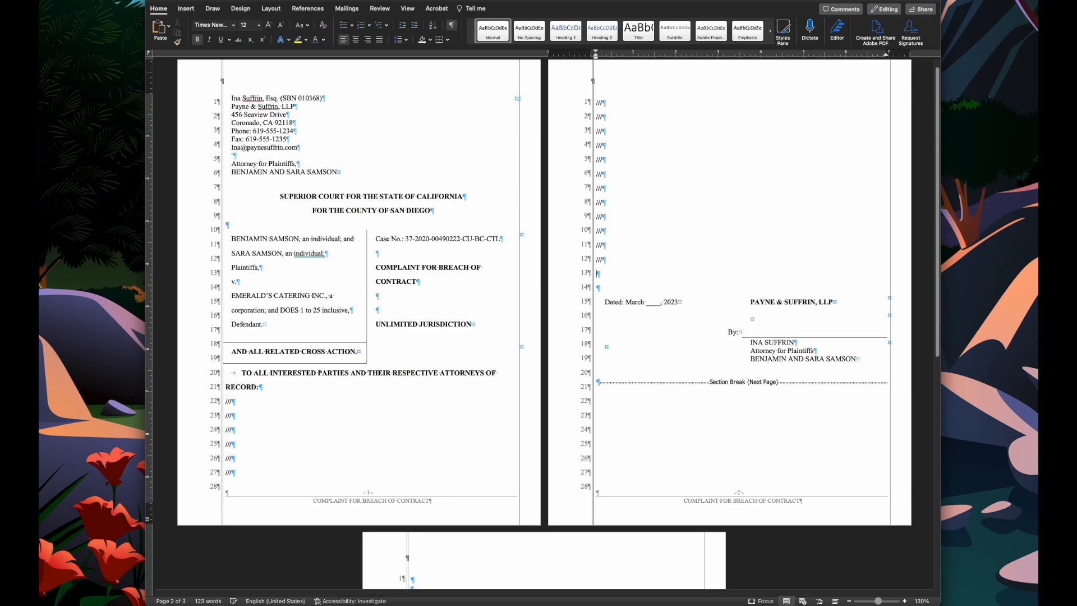
pyautogui.press('Return')
pyautogui.write('///')
pyautogui.press('Return')
pyautogui.write('///')
pyautogui.press('Return')
pyautogui.write('///')
pyautogui.press('Return')
pyautogui.write('///')
pyautogui.press('Return')
pyautogui.write('///')
pyautogui.press('Return')
pyautogui.write('///')
pyautogui.press('Return')
pyautogui.write('///')
pyautogui.press('Return')
pyautogui.press('Return')
pyautogui.write('///')
pyautogui.press('Return')
pyautogui.write('///')
pyautogui.press('Return')
pyautogui.write('///')
pyautogui.press('Return')
pyautogui.write('///')
pyautogui.press('Return')
pyautogui.write('//')
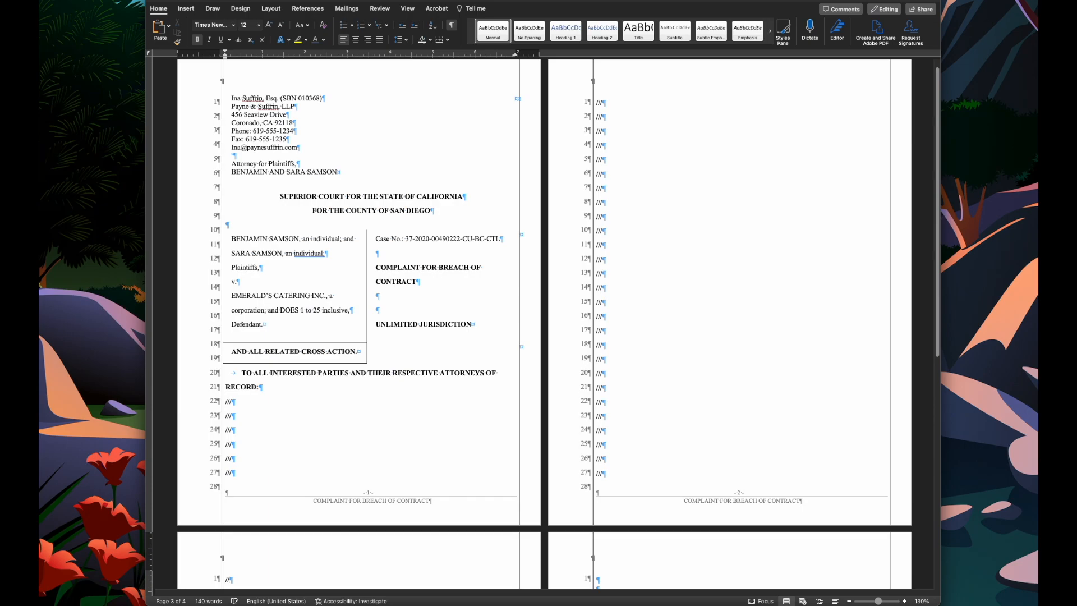
# - Hide formatting marks and scroll through the pages to review the signature and Proof of Service pages
pyautogui.scroll(-5, 600, 213)
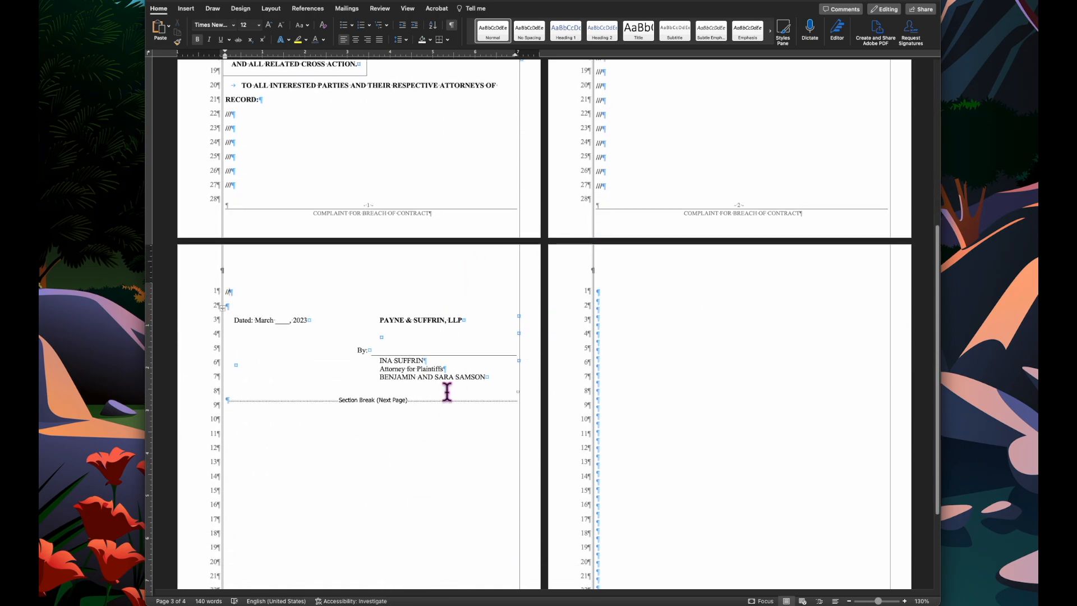
pyautogui.scroll(-3, 512, 368)
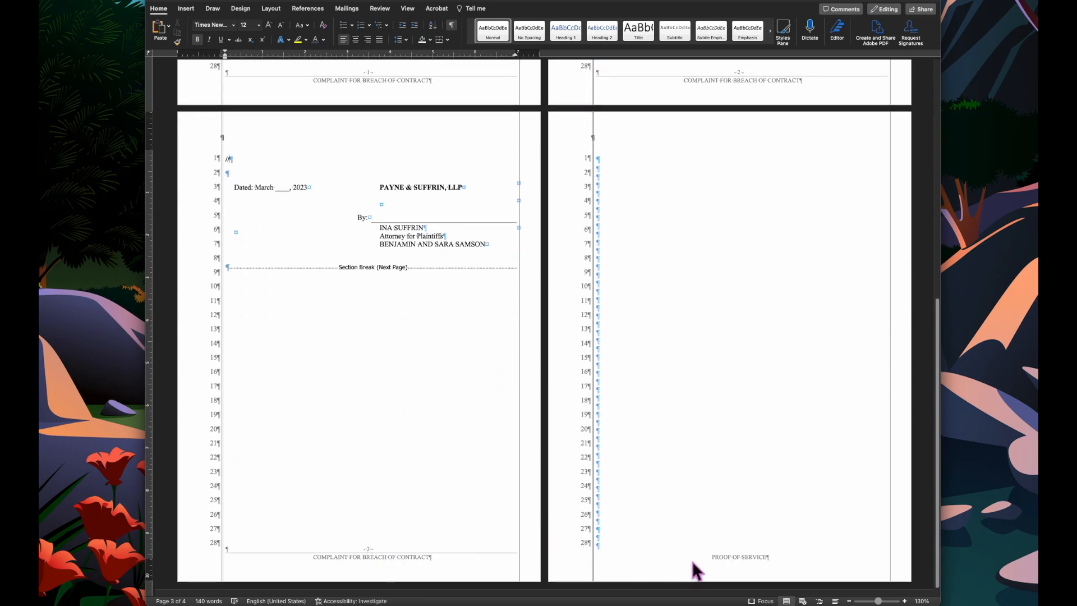
pyautogui.scroll(8, 729, 447)
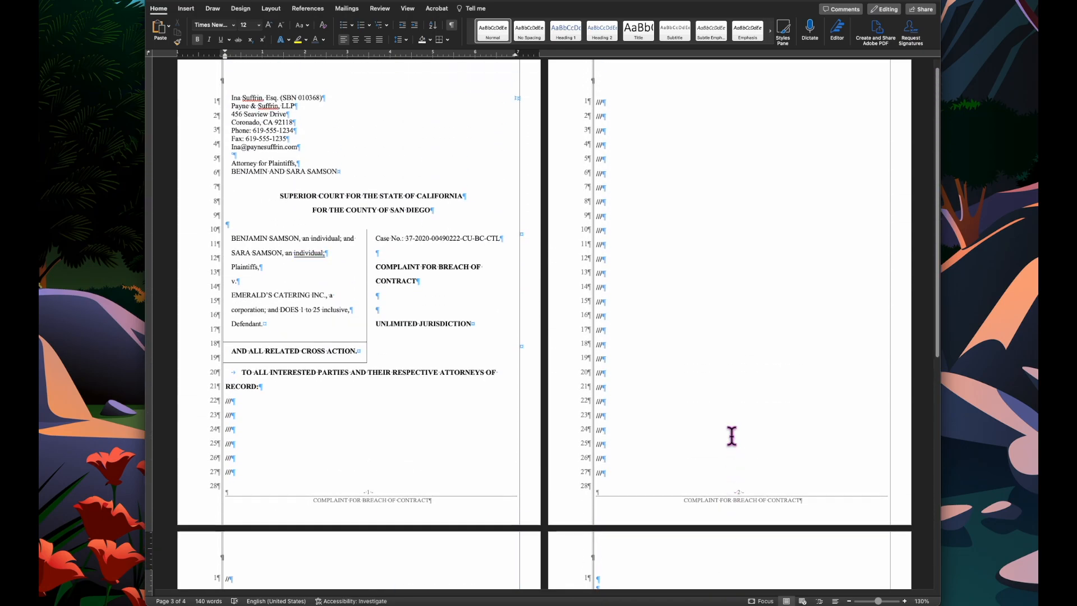
pyautogui.scroll(-8, 732, 436)
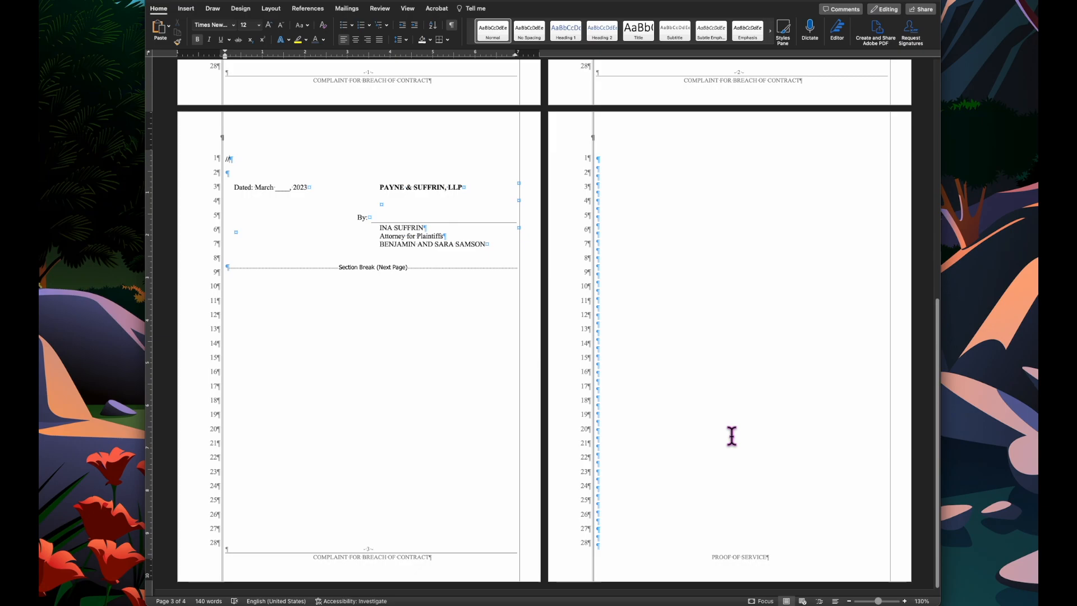
pyautogui.scroll(8, 731, 435)
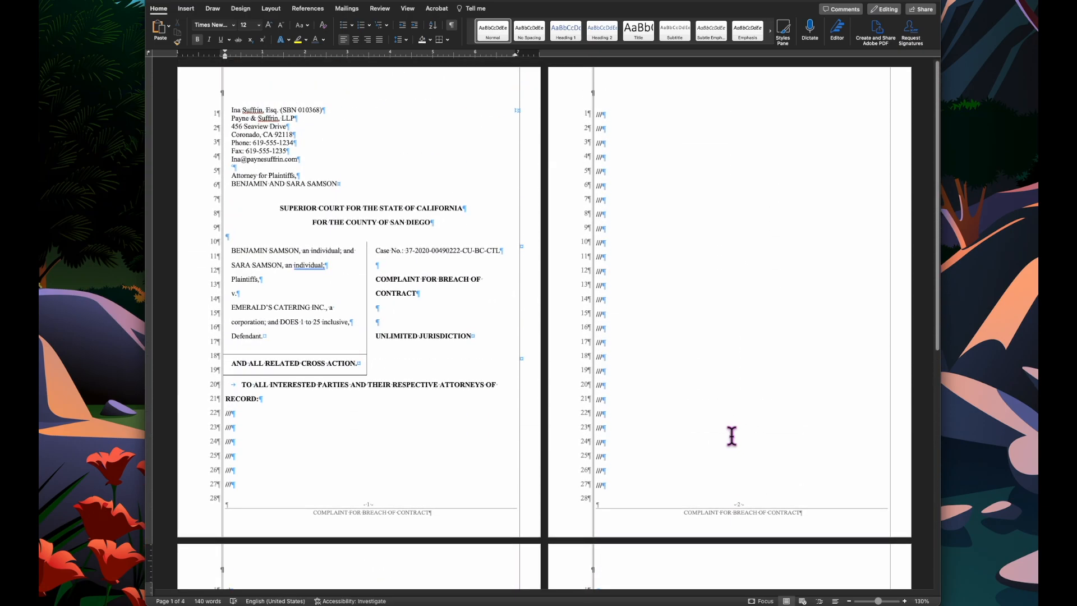
pyautogui.click(451, 25)
pyautogui.scroll(-7, 643, 298)
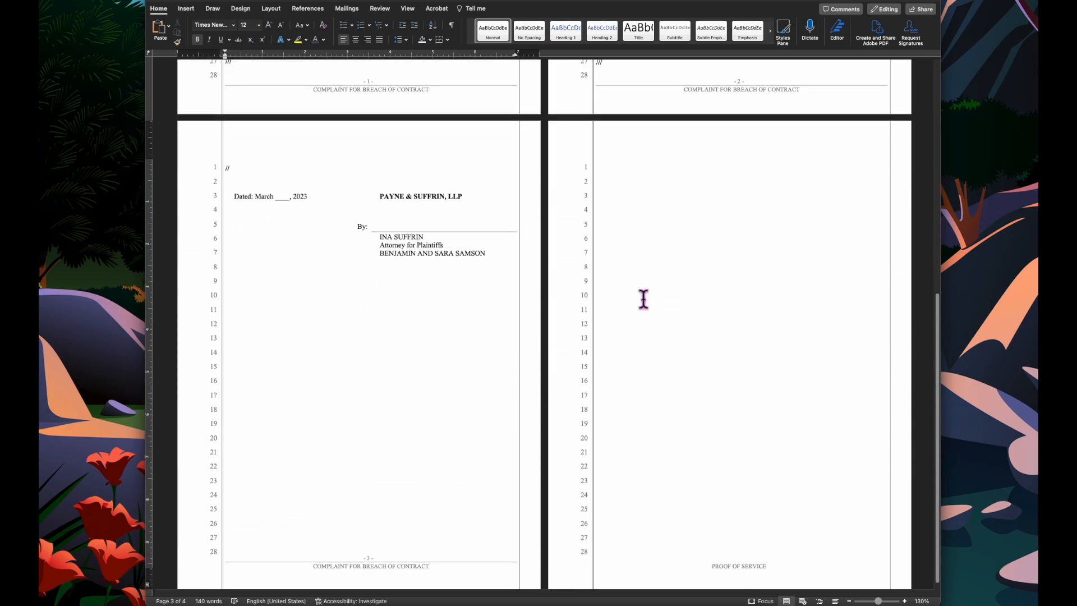
pyautogui.scroll(-1, 643, 298)
pyautogui.scroll(10, 643, 298)
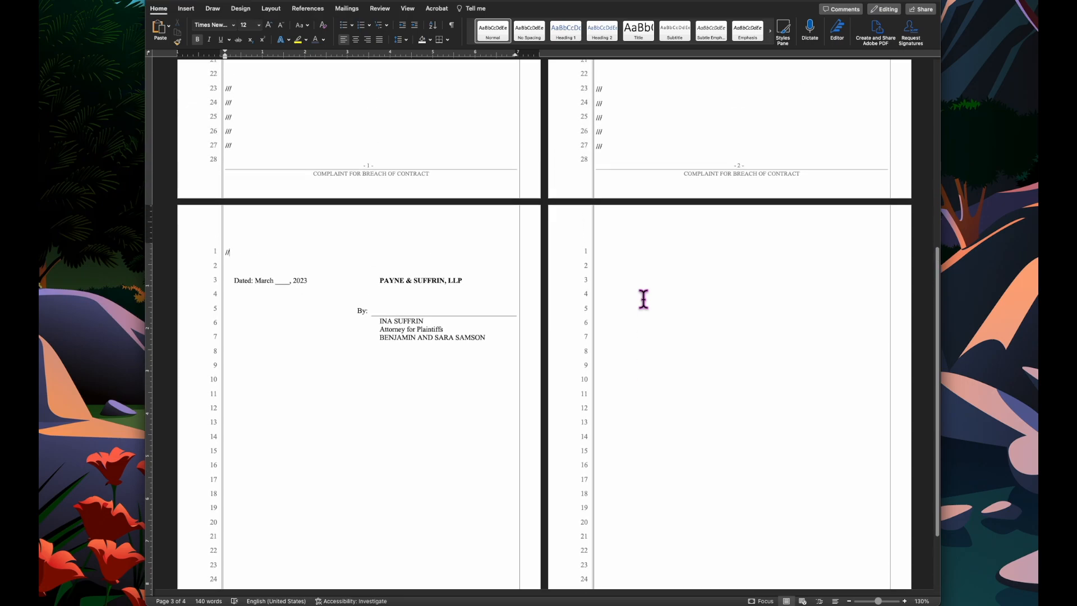